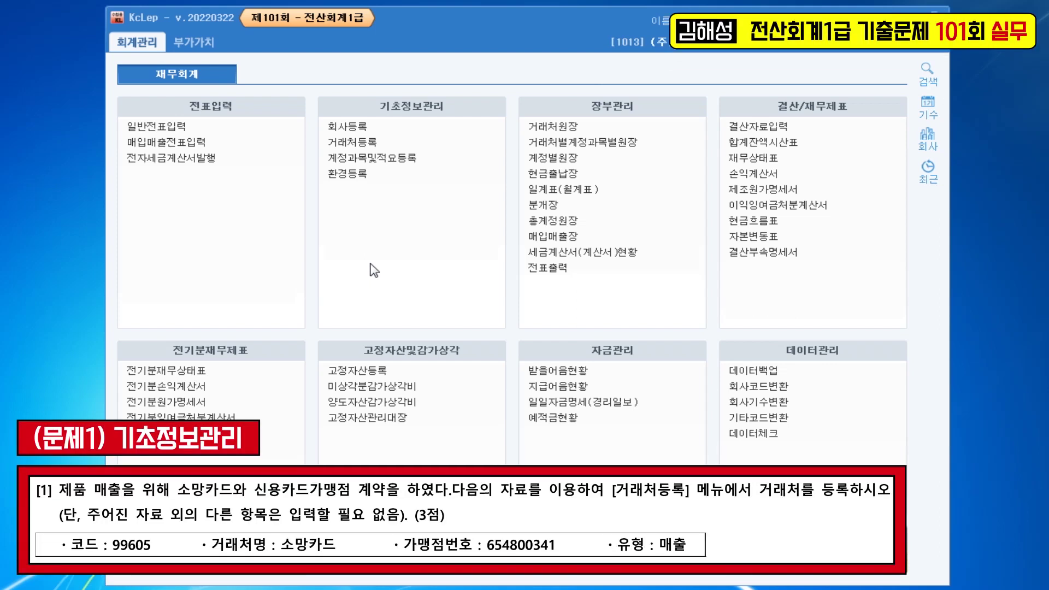
# - Search the program menus for "ㄱㄹㅊ" and open the 거래처등록 screen
pyautogui.hotkey('ctrl', 'Return')
pyautogui.write('rfc')
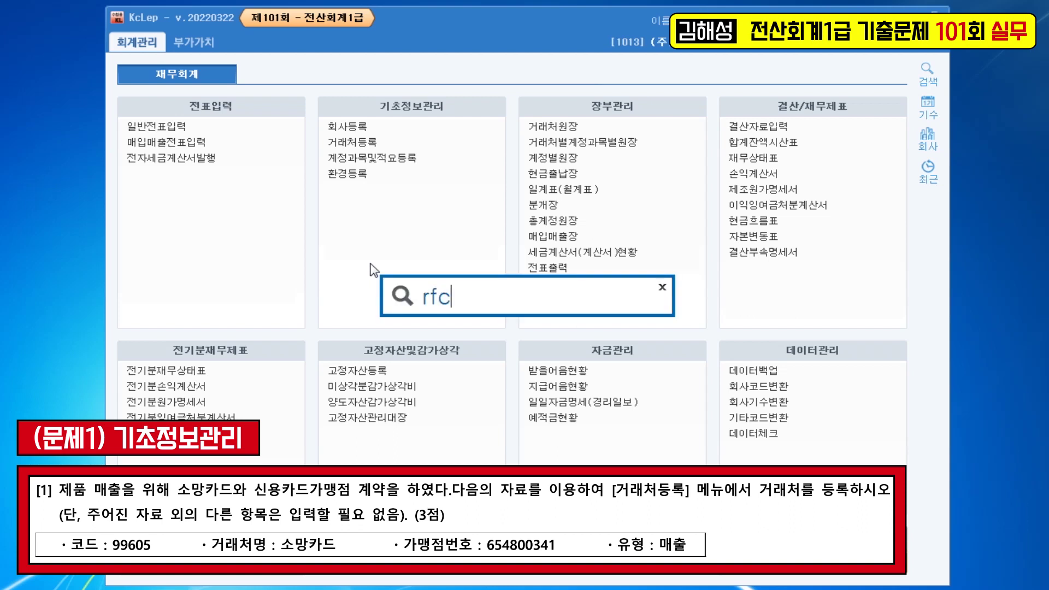
pyautogui.press('BackSpace')
pyautogui.press('BackSpace')
pyautogui.press('BackSpace')
pyautogui.write('ㄱㄹㅊ')
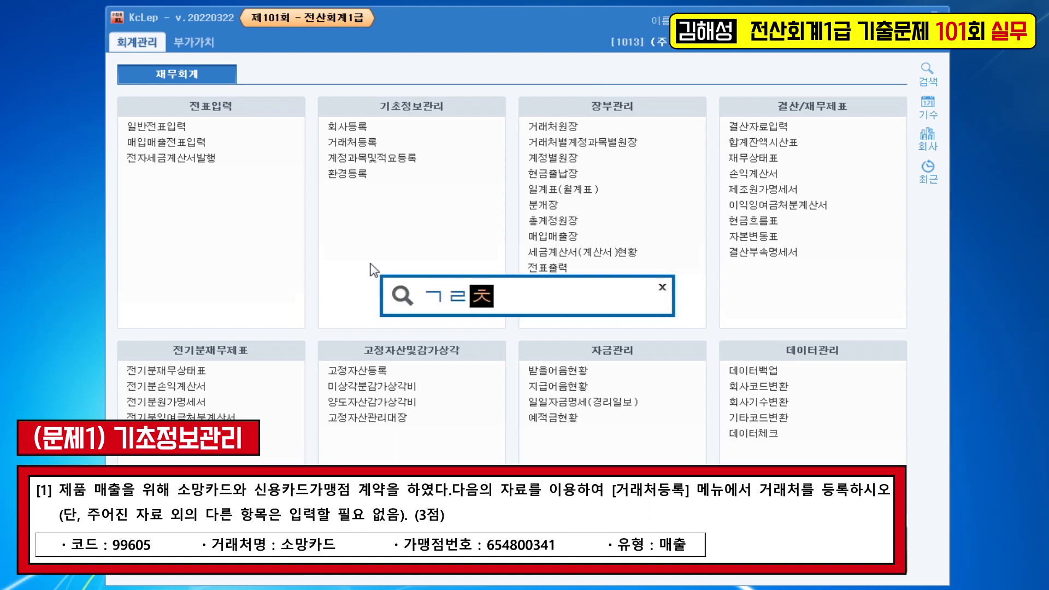
pyautogui.press('Return')
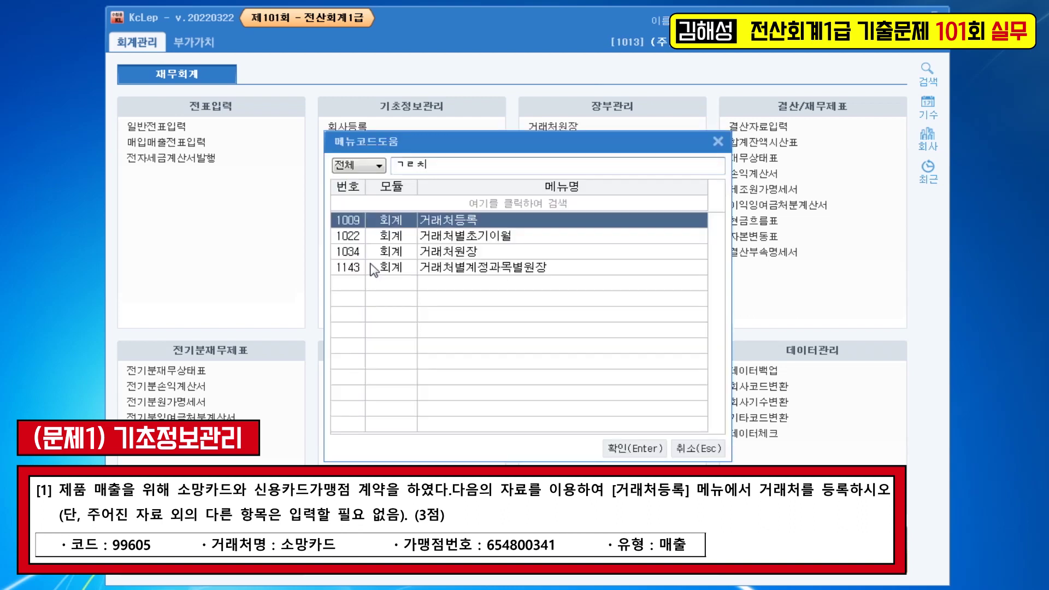
pyautogui.press('Return')
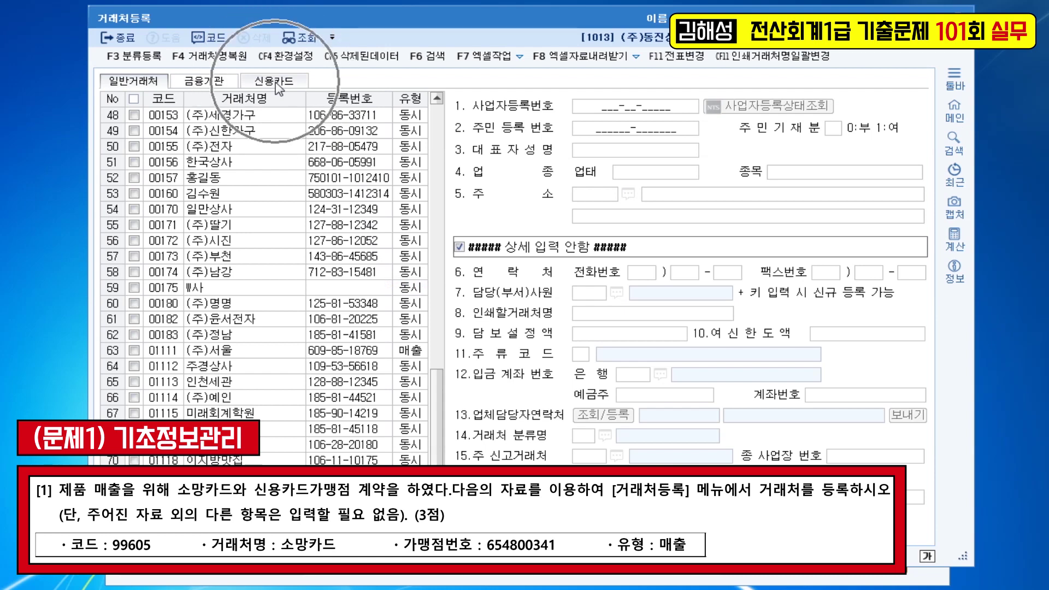
# - Add a credit card trading partner (신용카드) with code 99605, name 소망카드 and type 매출
pyautogui.click(273, 81)
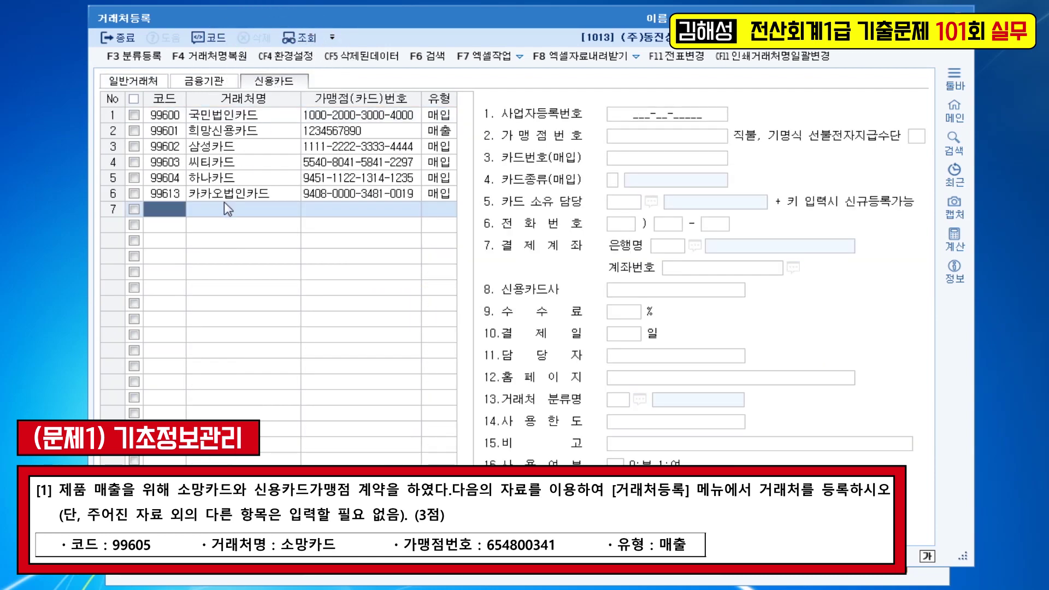
pyautogui.write('99605')
pyautogui.press('Return')
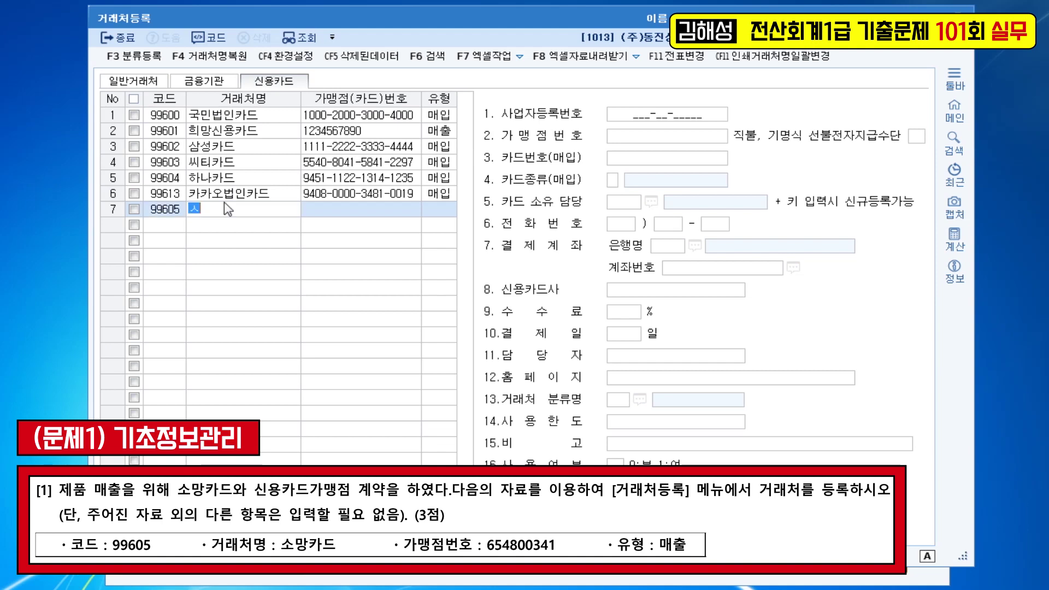
pyautogui.write('소망카드')
pyautogui.press('Return')
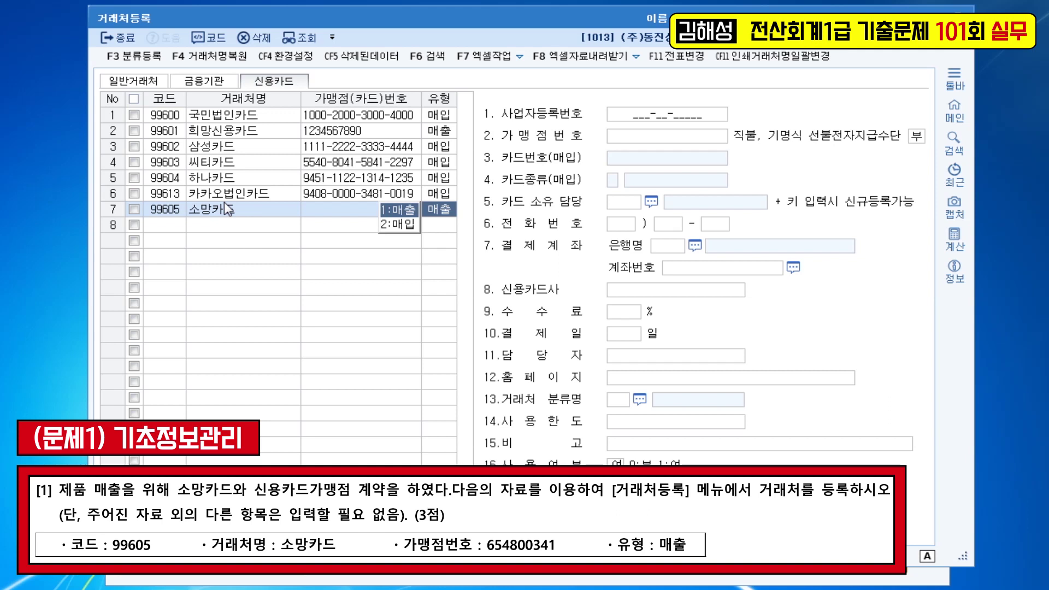
pyautogui.press('Return')
pyautogui.press('Return')
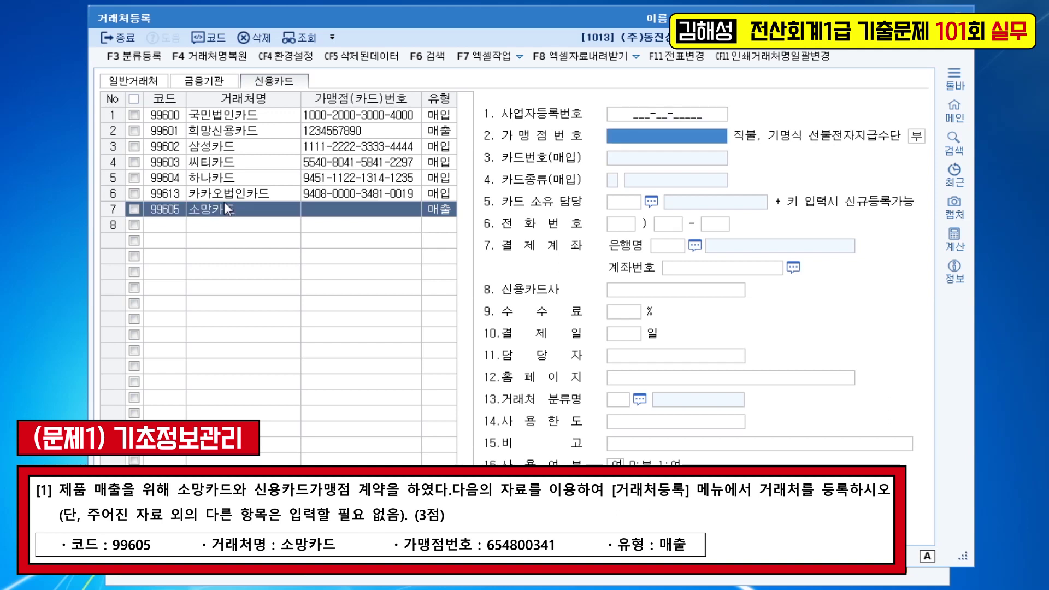
# - Enter the merchant number (가맹점번호) given in the exercise for 소망카드
pyautogui.write('654')
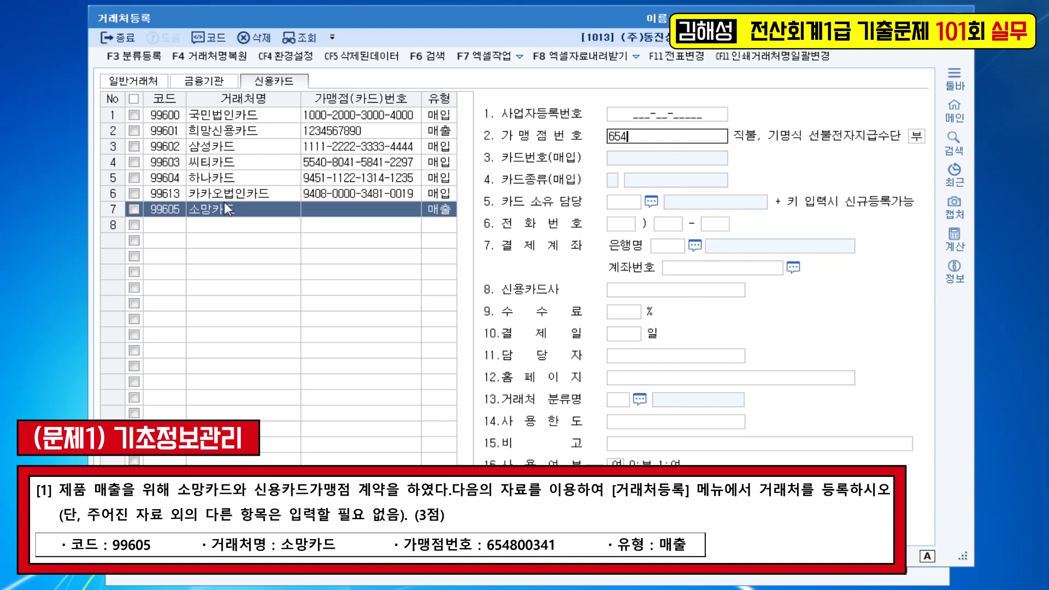
pyautogui.write('800341')
pyautogui.press('Return')
pyautogui.press('Return')
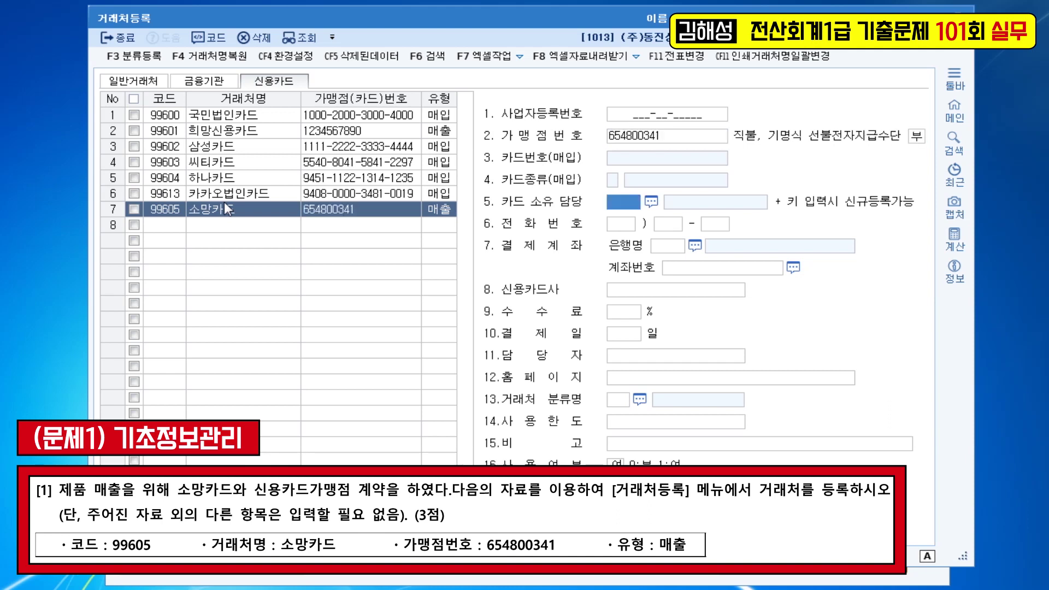
pyautogui.press('Return')
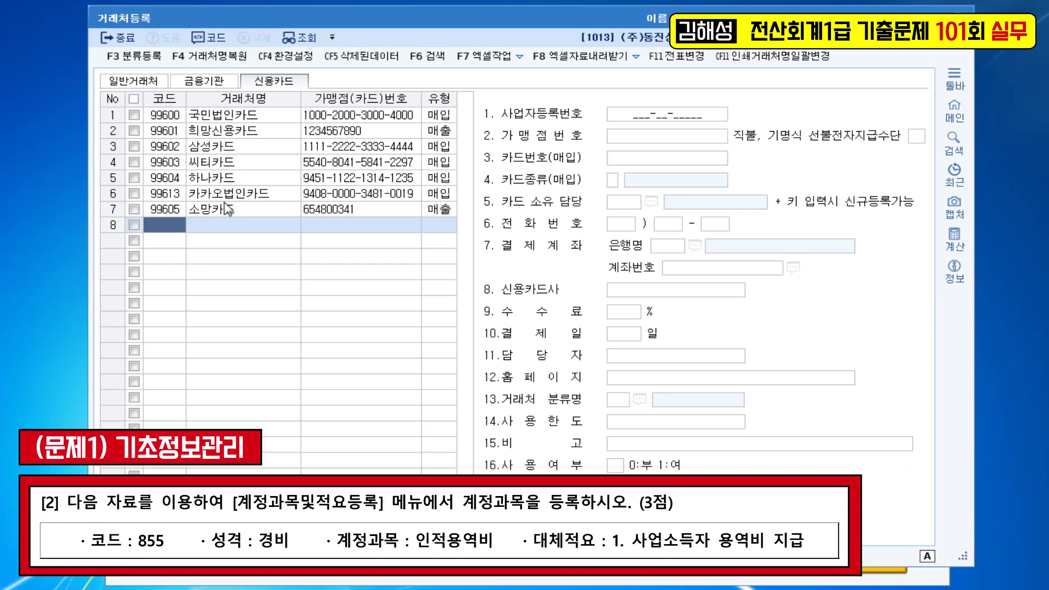
# - Search the program menus for "ㄱㅈㄱ" and open the 계정과목및적요등록 screen
pyautogui.hotkey('ctrl', 'f')
pyautogui.write('ㄱㅈㄱ')
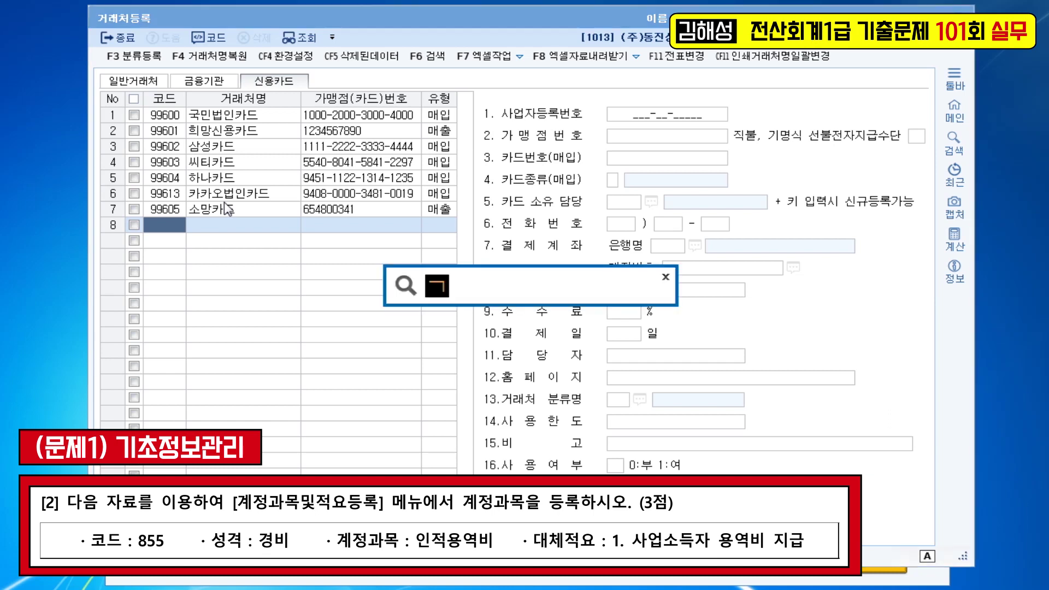
pyautogui.press('Return')
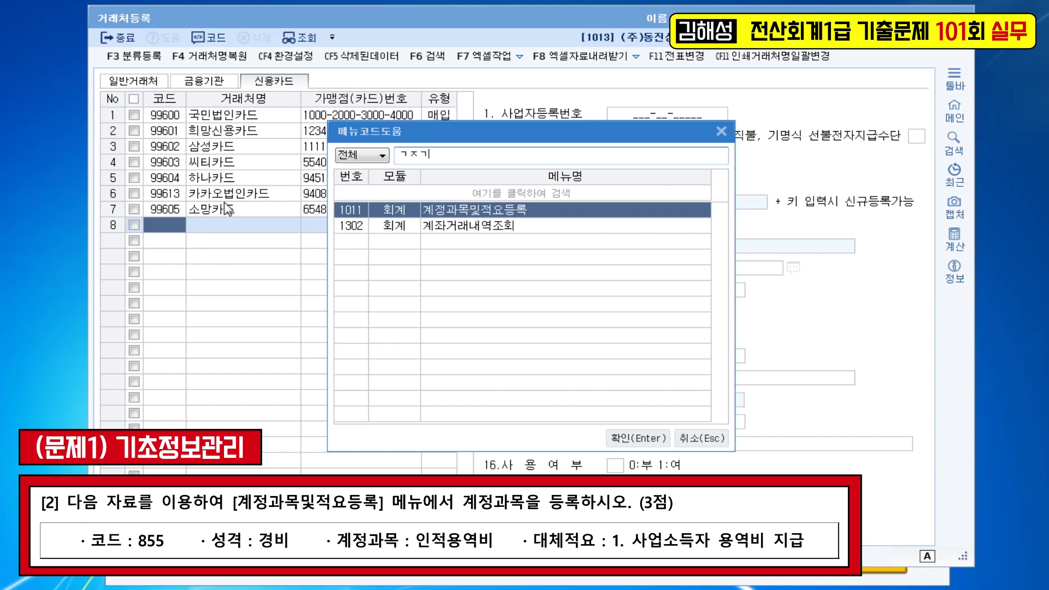
pyautogui.press('Return')
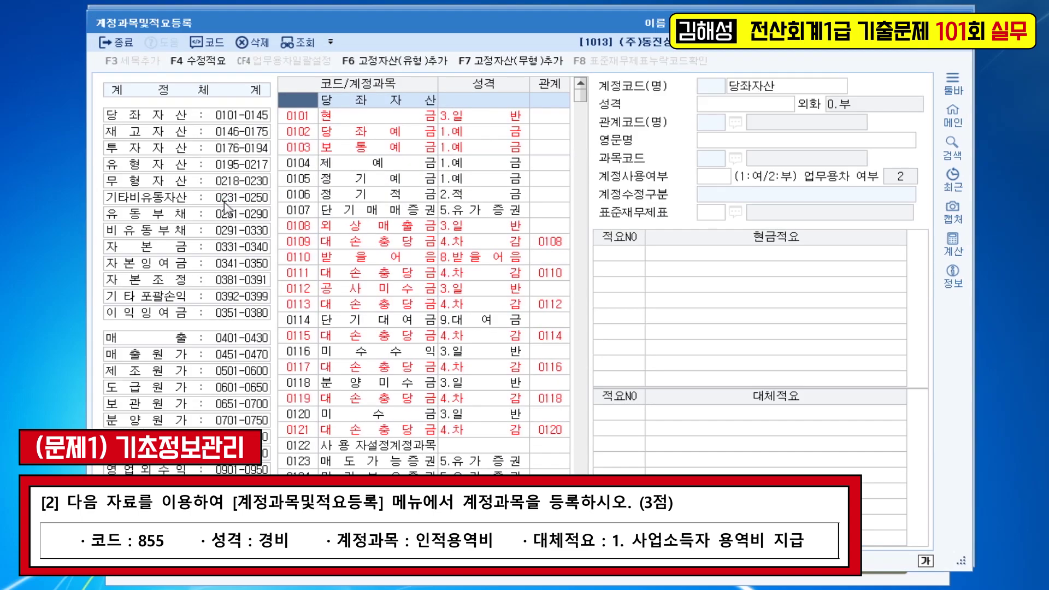
# - Find account code 855, name the account 인적용역비 and set its nature (성격) to 3.경비
pyautogui.write('855')
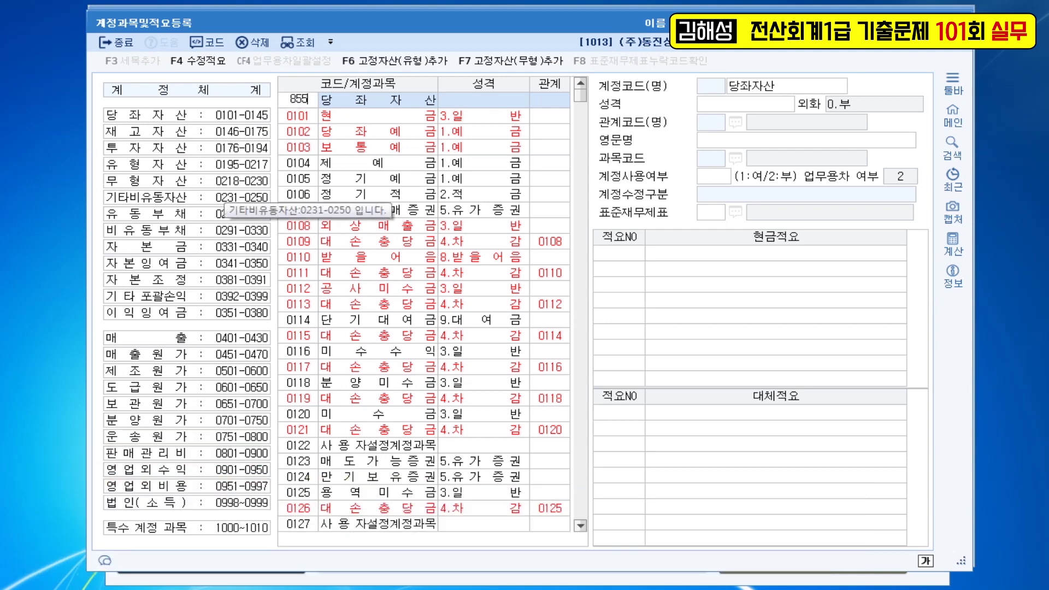
pyautogui.press('Return')
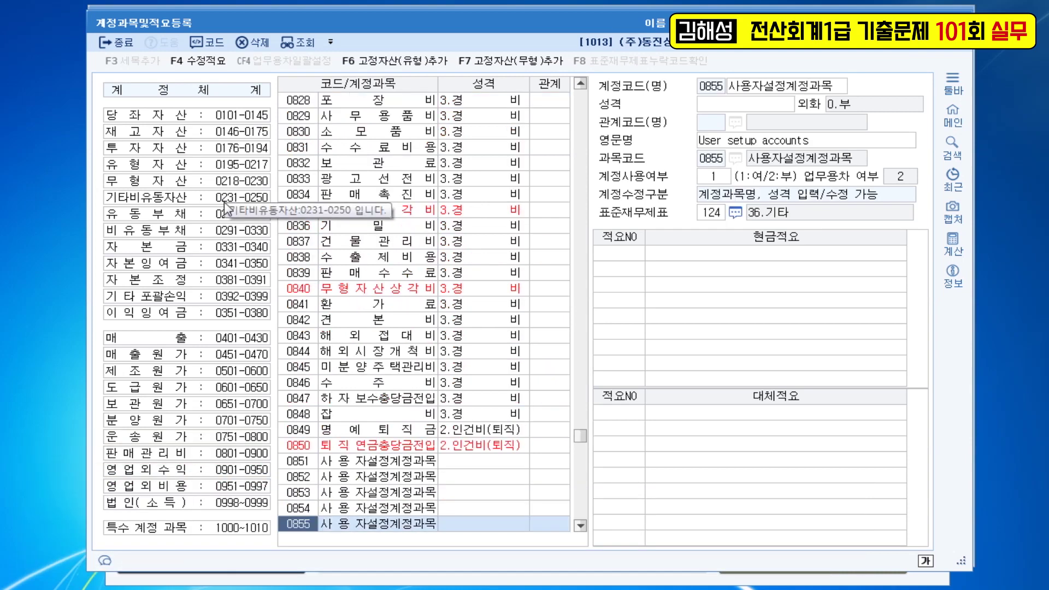
pyautogui.press('Return')
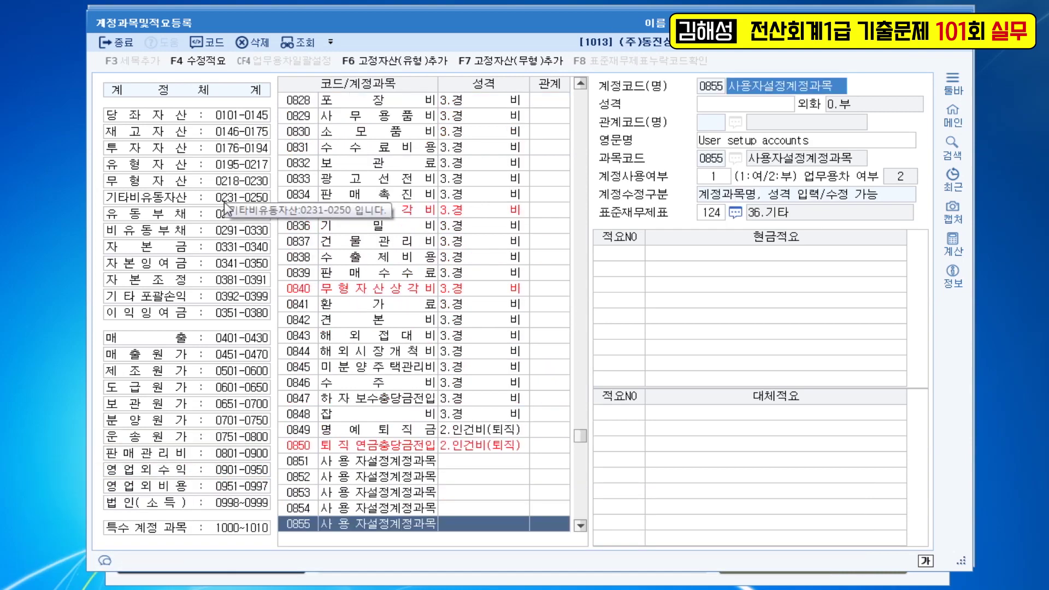
pyautogui.write('인')
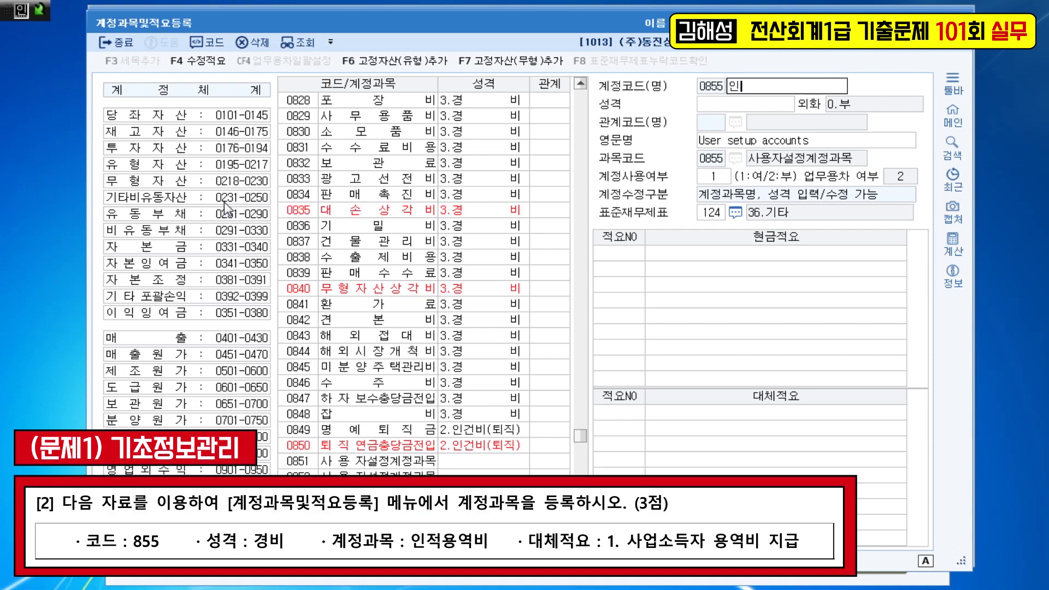
pyautogui.write('적용역비')
pyautogui.press('Return')
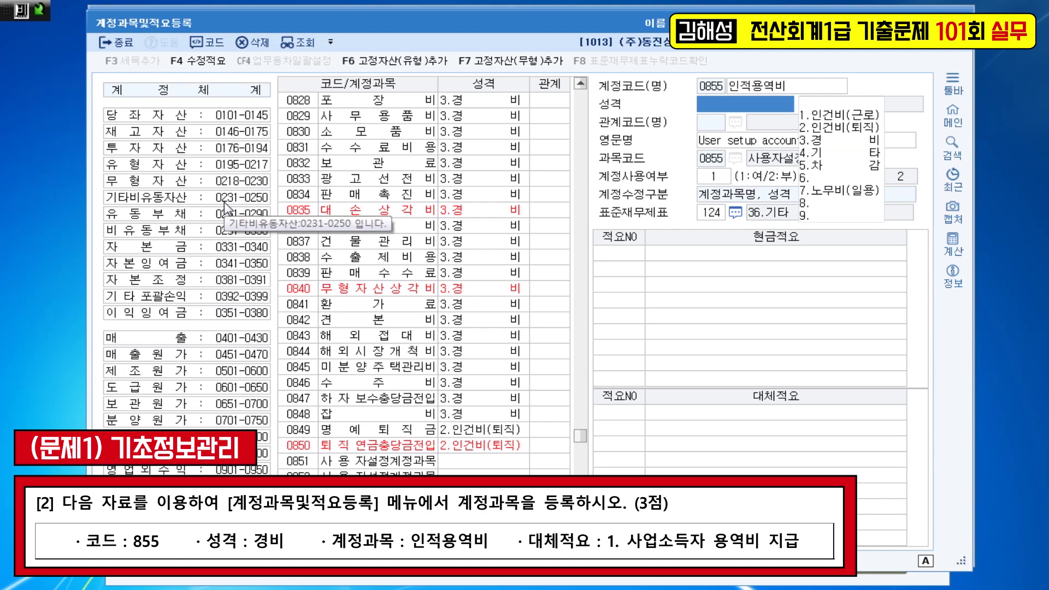
pyautogui.write('3')
pyautogui.press('Return')
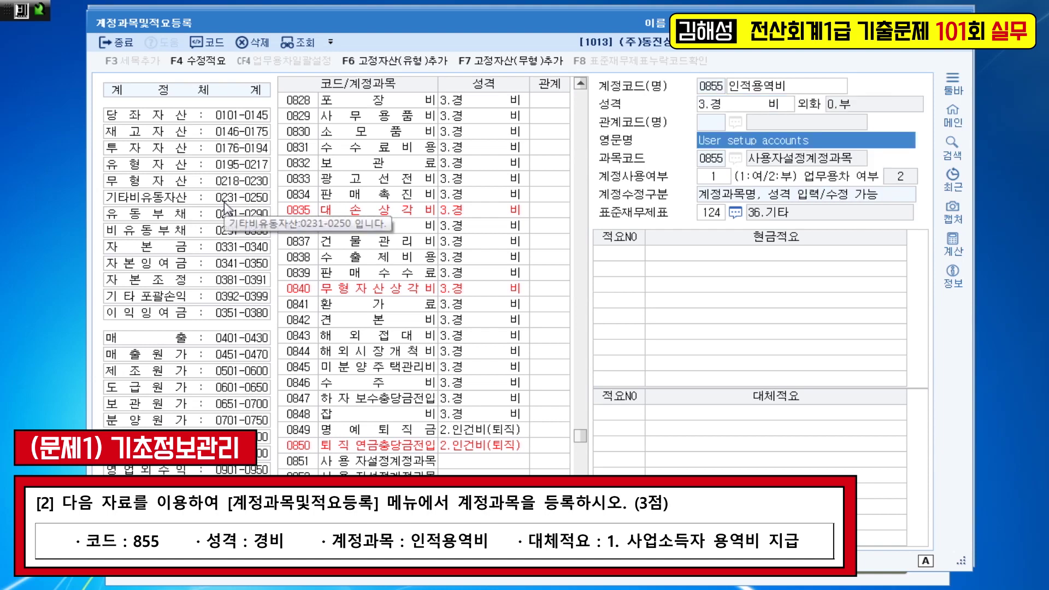
# - Add transfer summary (대체적요) no. 1 "사업소득자 용역비 지급" to account 855
pyautogui.press('Return')
pyautogui.press('Return')
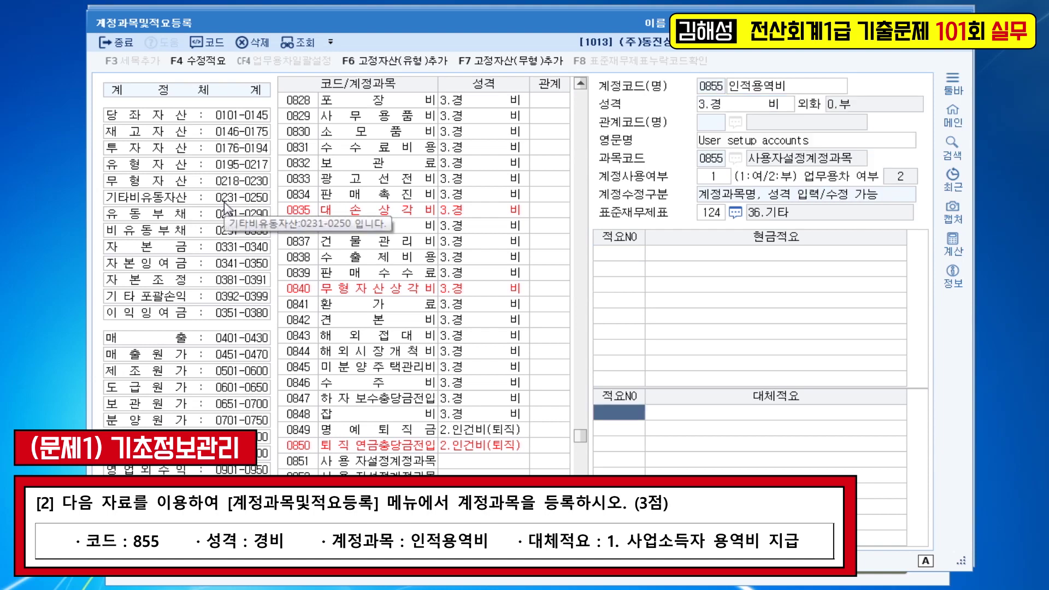
pyautogui.write('1')
pyautogui.press('Return')
pyautogui.write('사')
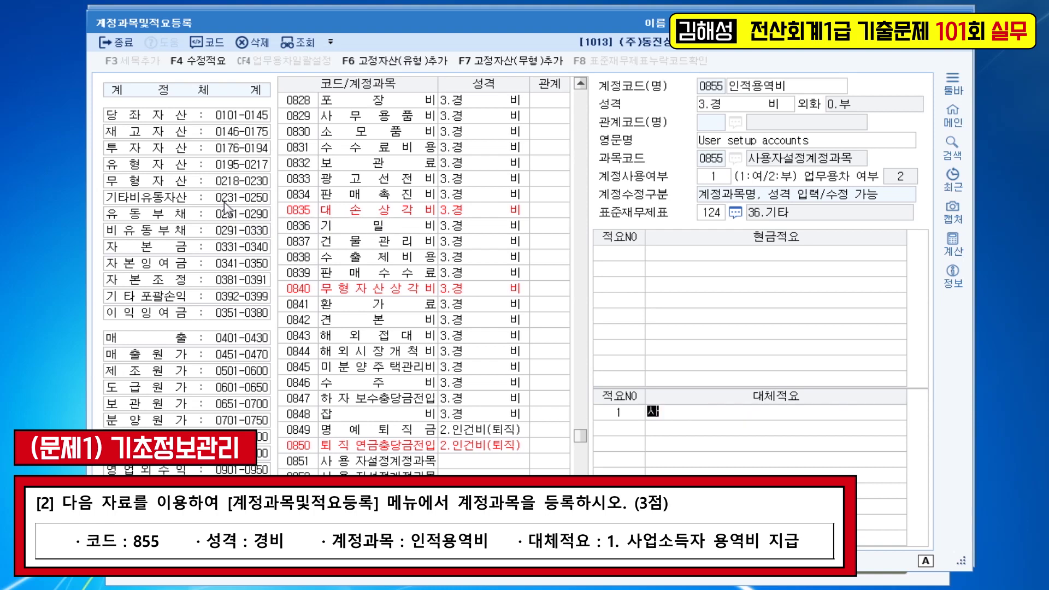
pyautogui.write('업소득자 용역비 ')
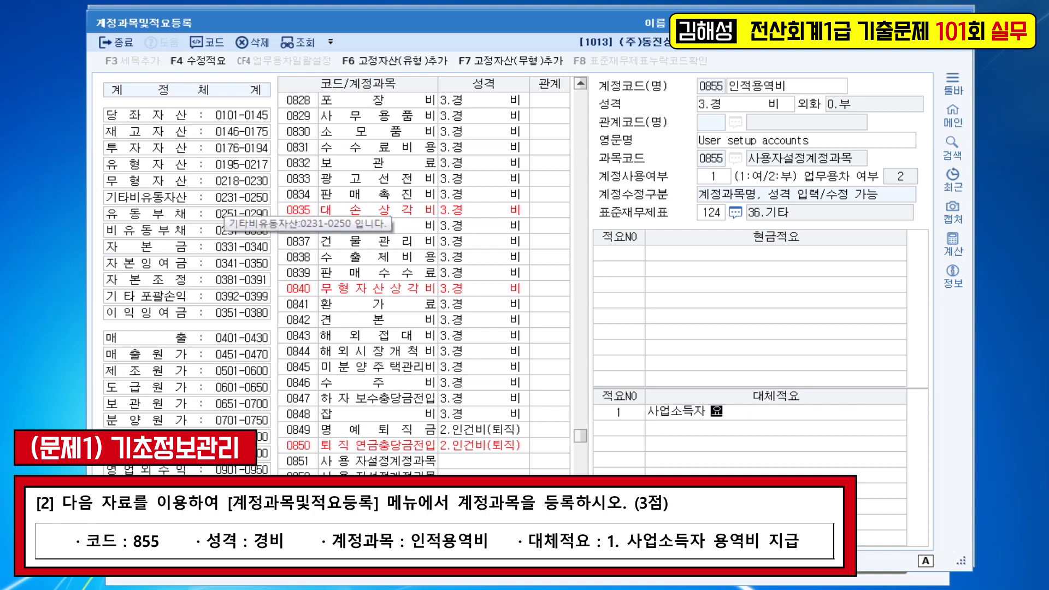
pyautogui.write('지급')
pyautogui.press('Return')
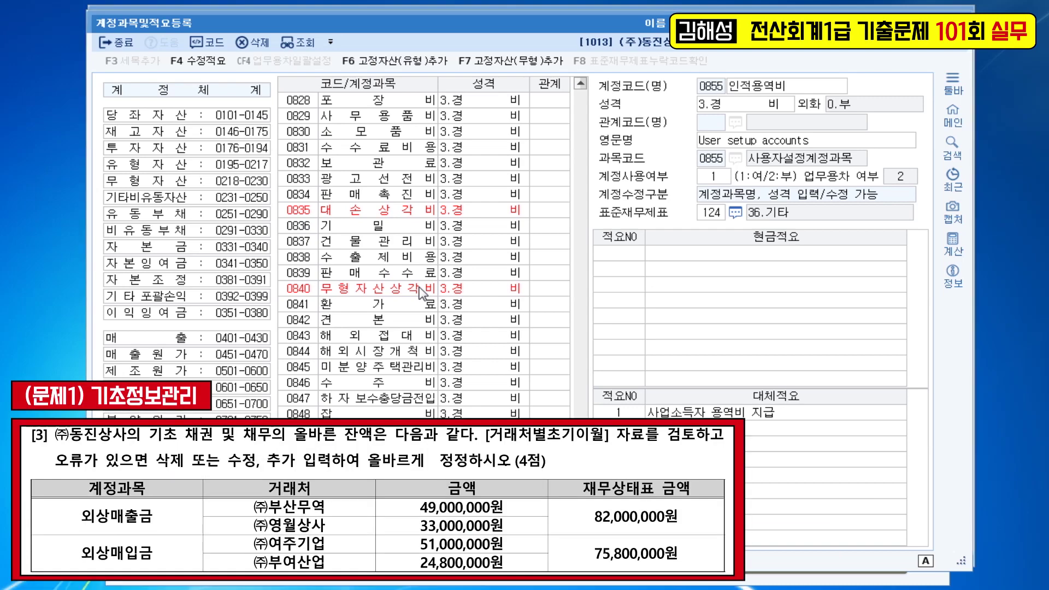
# - Search the program menus for "ㄱㄹㅊ" and open the 거래처별초기이월 screen
pyautogui.hotkey('ctrl', 'f')
pyautogui.write('ㄱㄹㅊ')
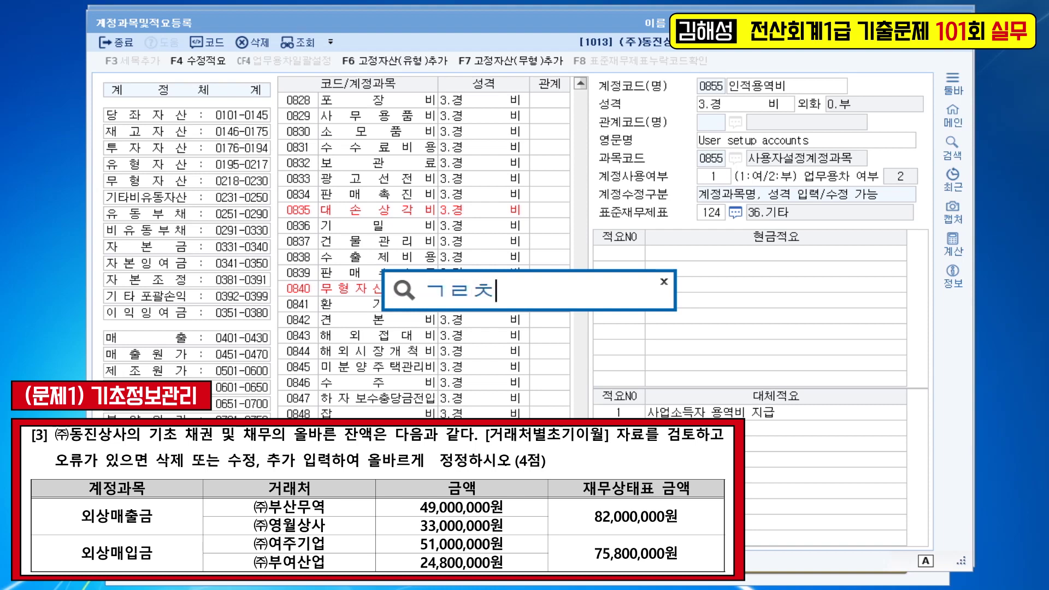
pyautogui.press('Return')
pyautogui.press('Down')
pyautogui.press('Down')
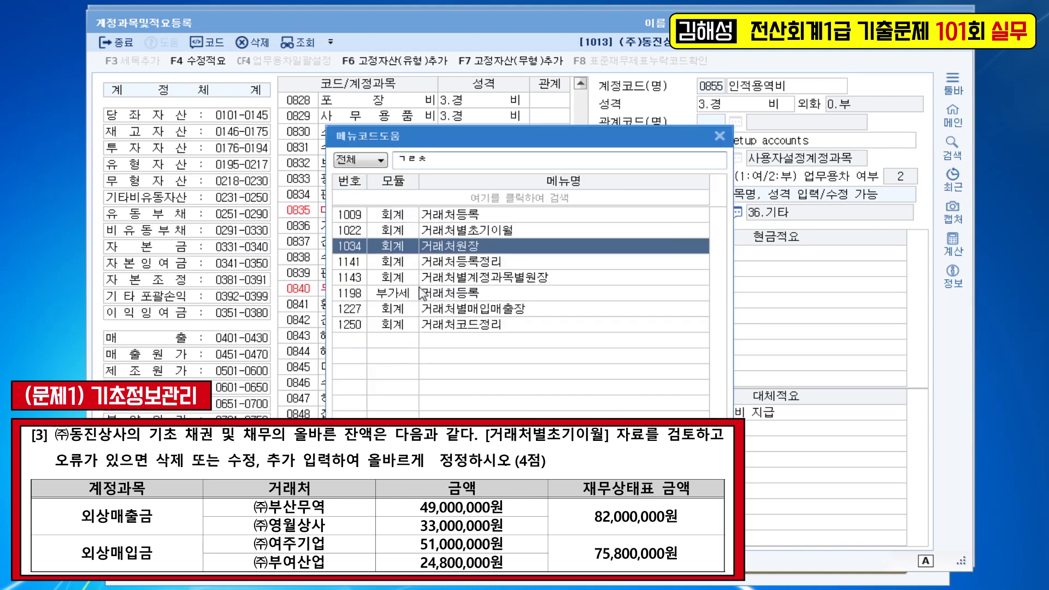
pyautogui.press('Up')
pyautogui.write('ㅣ')
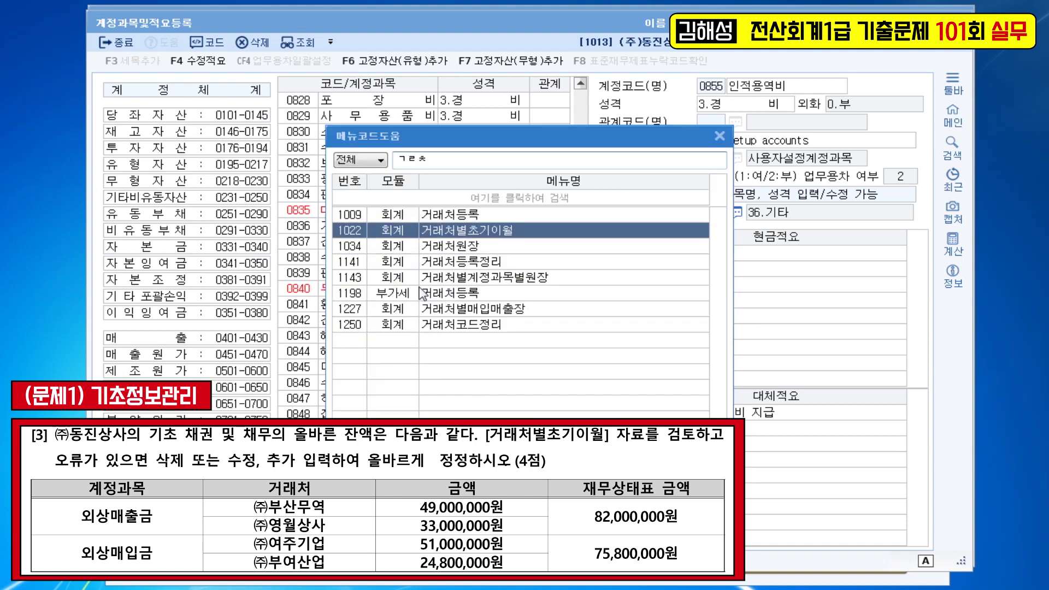
pyautogui.press('Return')
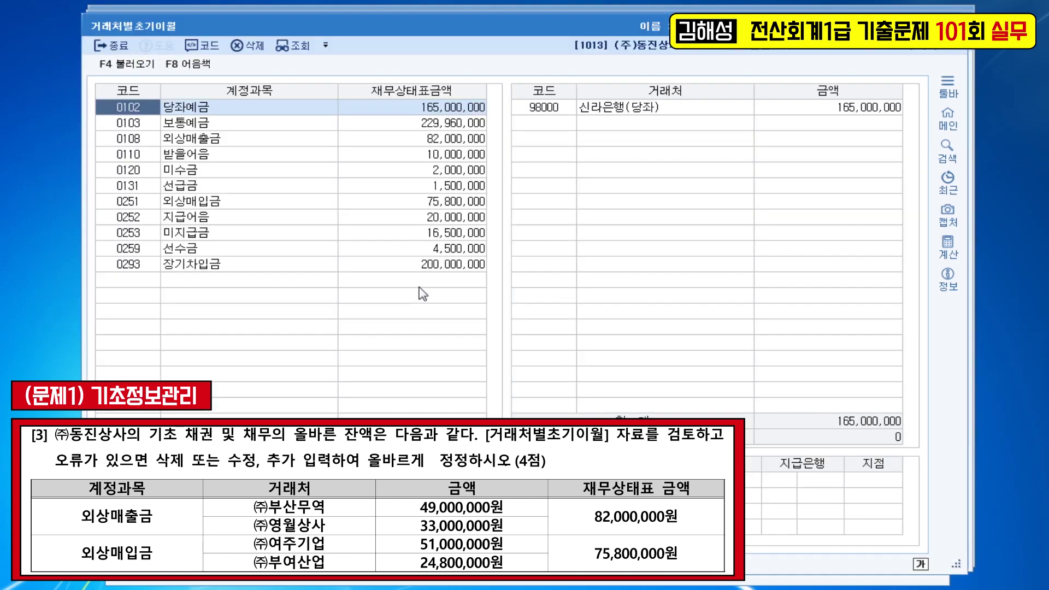
# - Set the opening balance of (주)영월상사 under 외상매출금 to 33,000,000
pyautogui.press('Down')
pyautogui.press('Down')
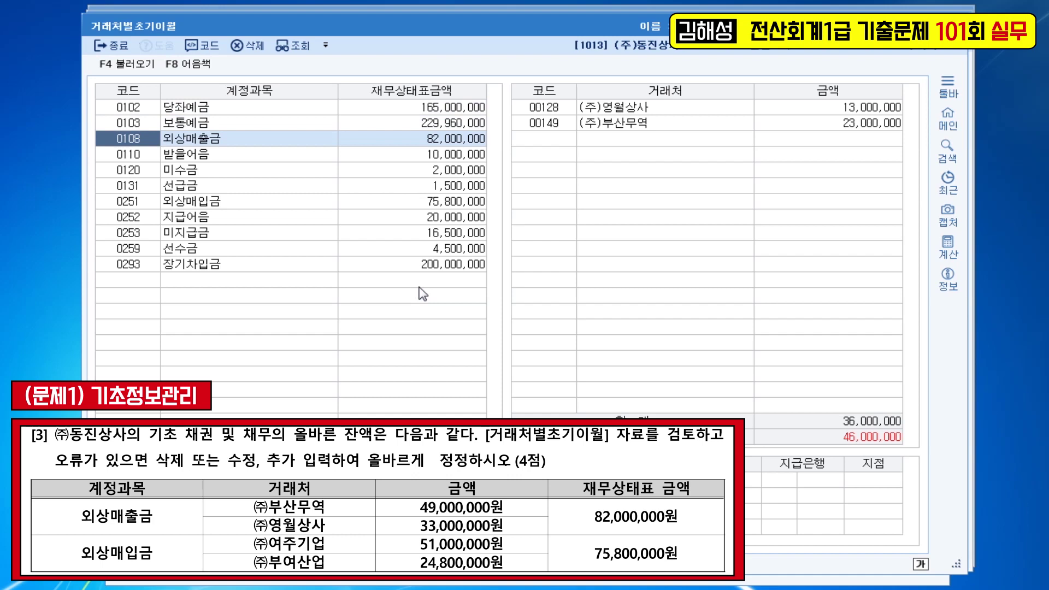
pyautogui.press('Tab')
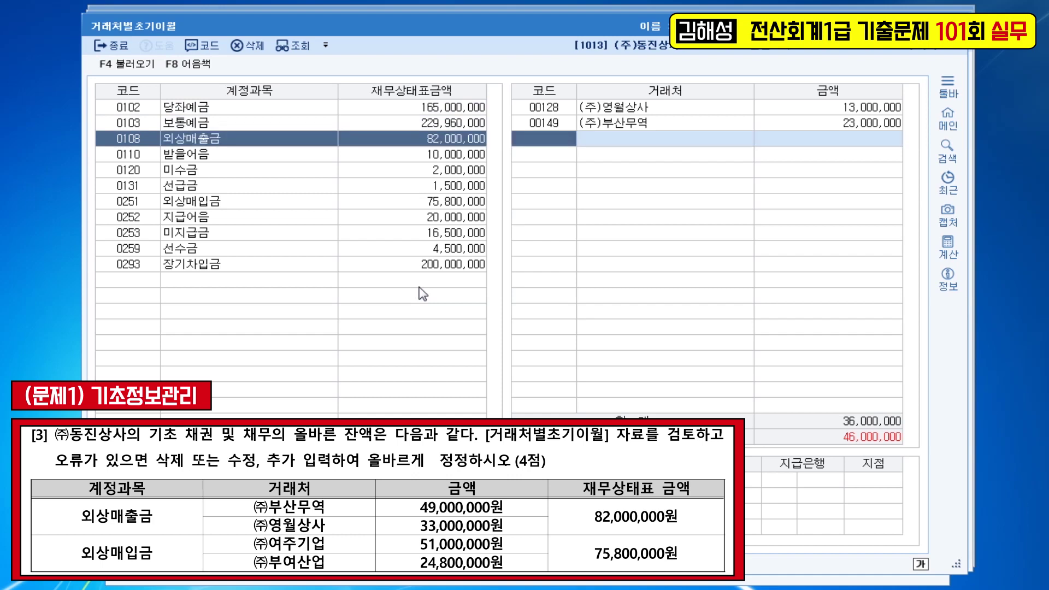
pyautogui.press('Up')
pyautogui.press('Up')
pyautogui.press('Return')
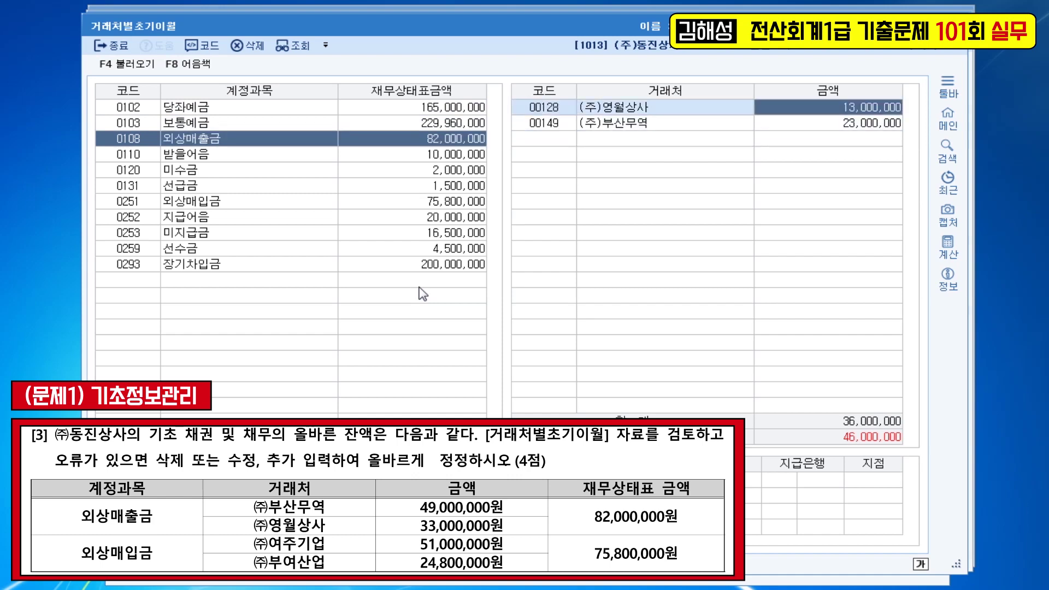
pyautogui.write('33000000')
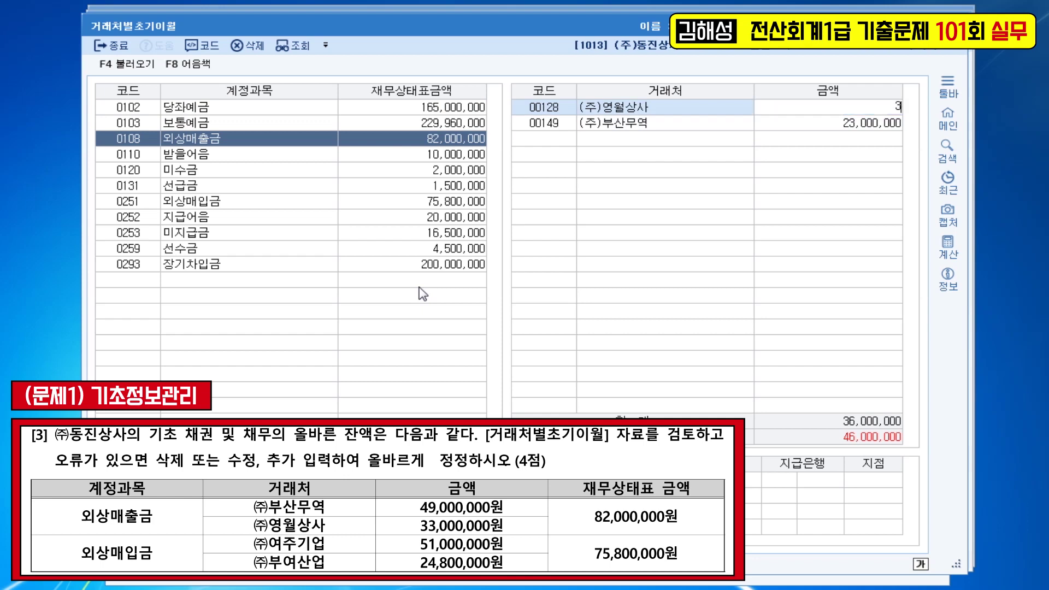
pyautogui.press('Return')
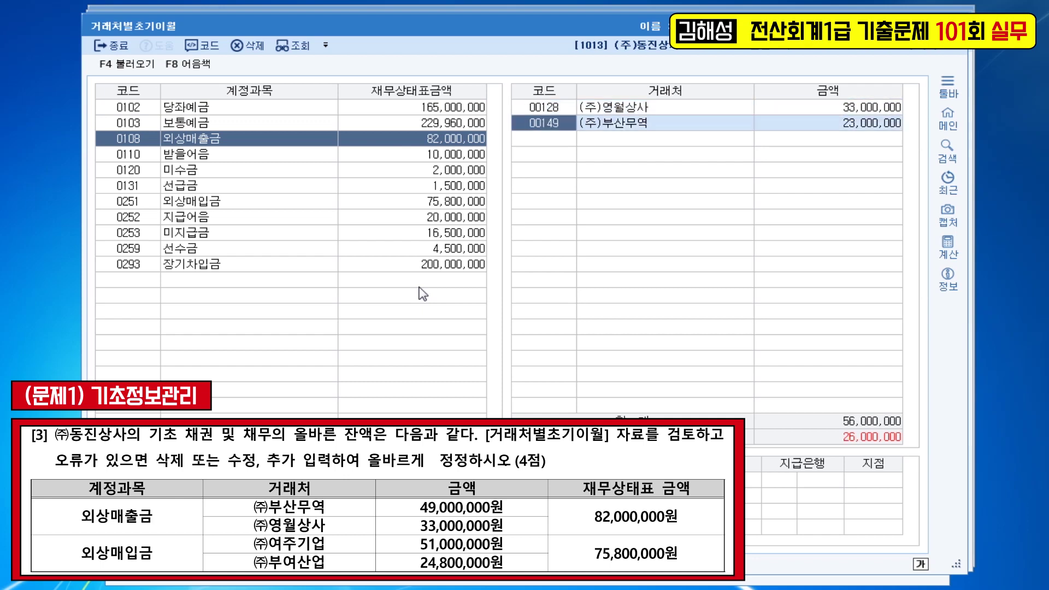
# - Set the opening balance of (주)부산무역 under 외상매출금 to 49,000,000
pyautogui.press('Return')
pyautogui.write('49000000')
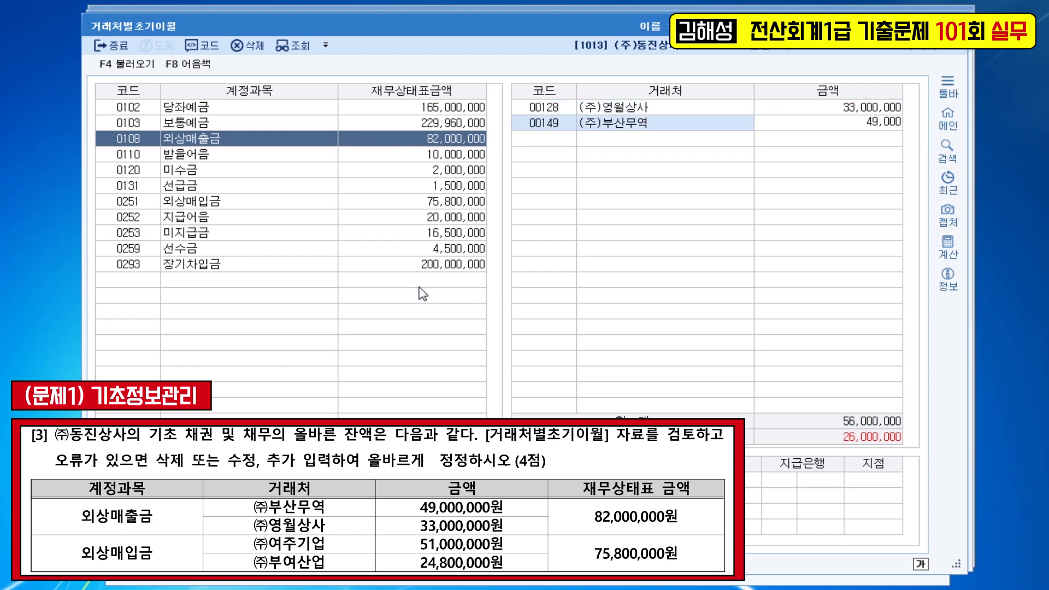
pyautogui.press('Return')
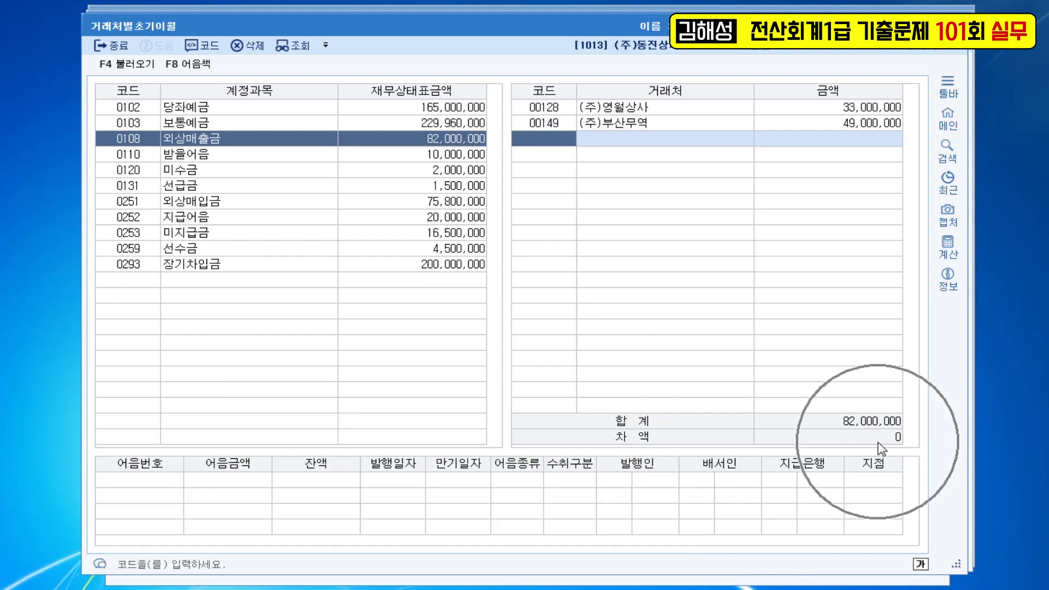
# - Set the opening balance of (주)여주기업 under 외상매입금 to 51,000,000
pyautogui.press('Escape')
pyautogui.press('Down')
pyautogui.press('Down')
pyautogui.press('Down')
pyautogui.press('Down')
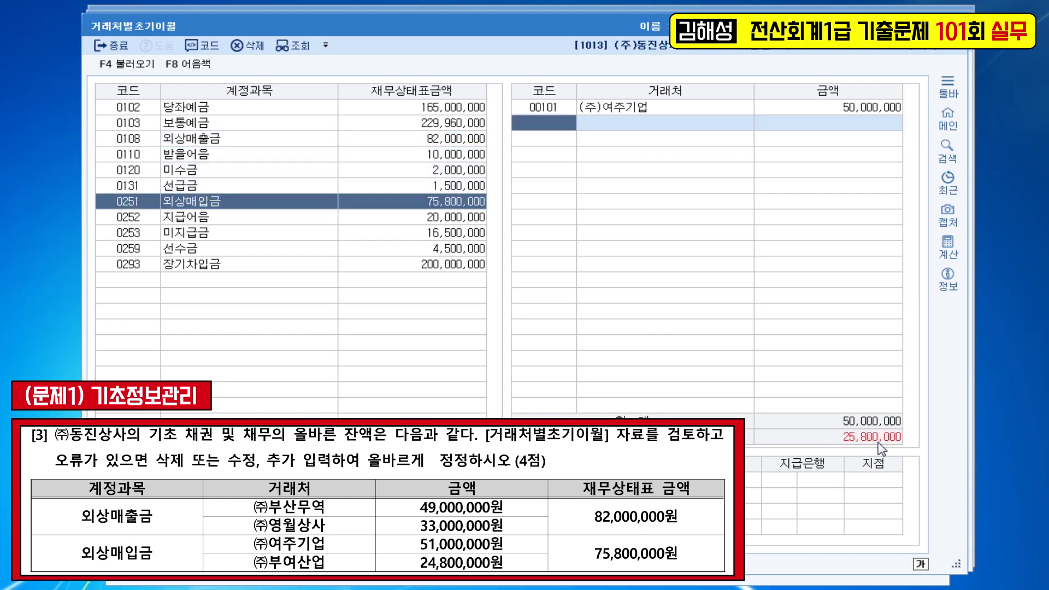
pyautogui.press('Up')
pyautogui.press('Return')
pyautogui.write('51000000')
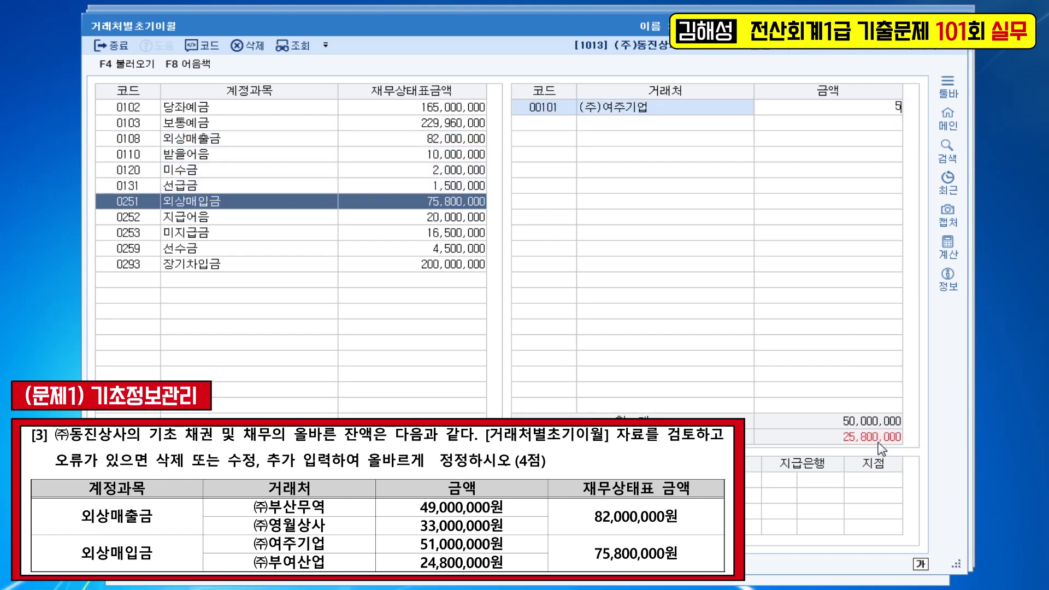
pyautogui.press('Return')
# - Add (주)부여산업 under 외상매입금 with an opening balance of 24,800,000, and recheck the 외상매출금 partner balances
pyautogui.write('부여')
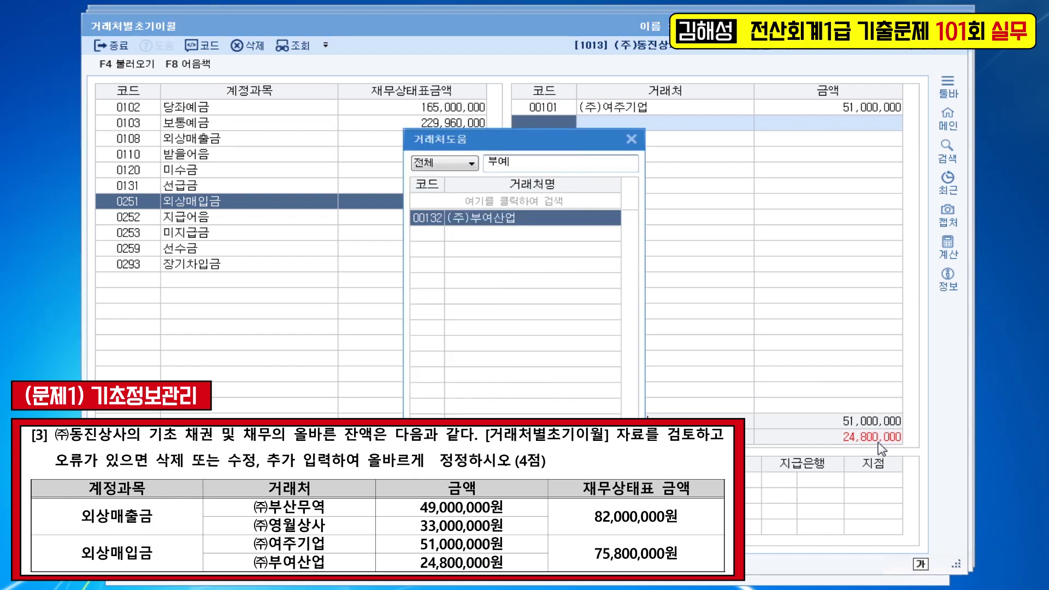
pyautogui.press('Return')
pyautogui.write('24800000')
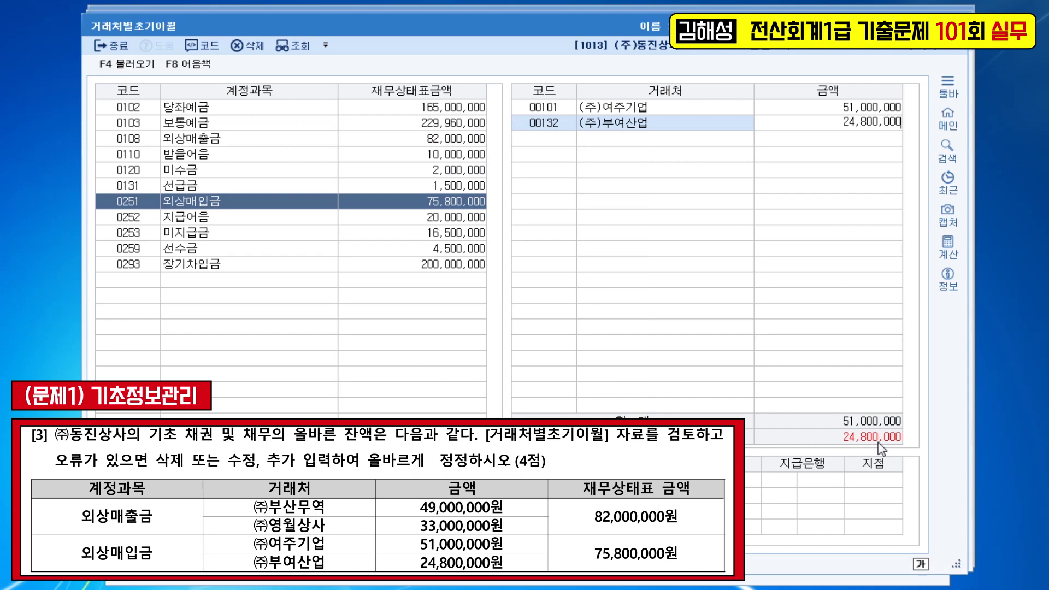
pyautogui.press('Return')
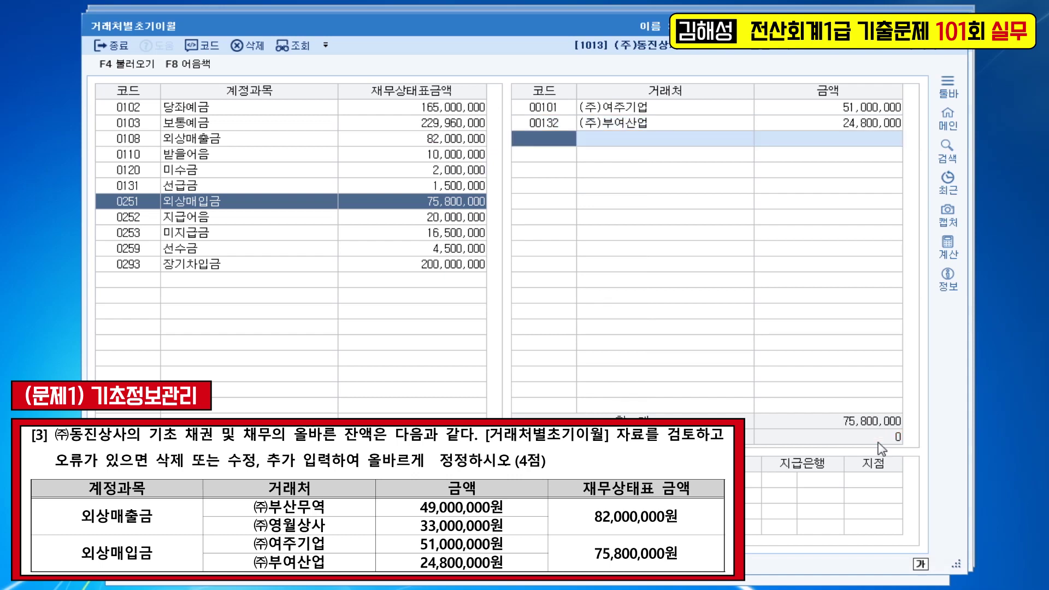
pyautogui.click(195, 140)
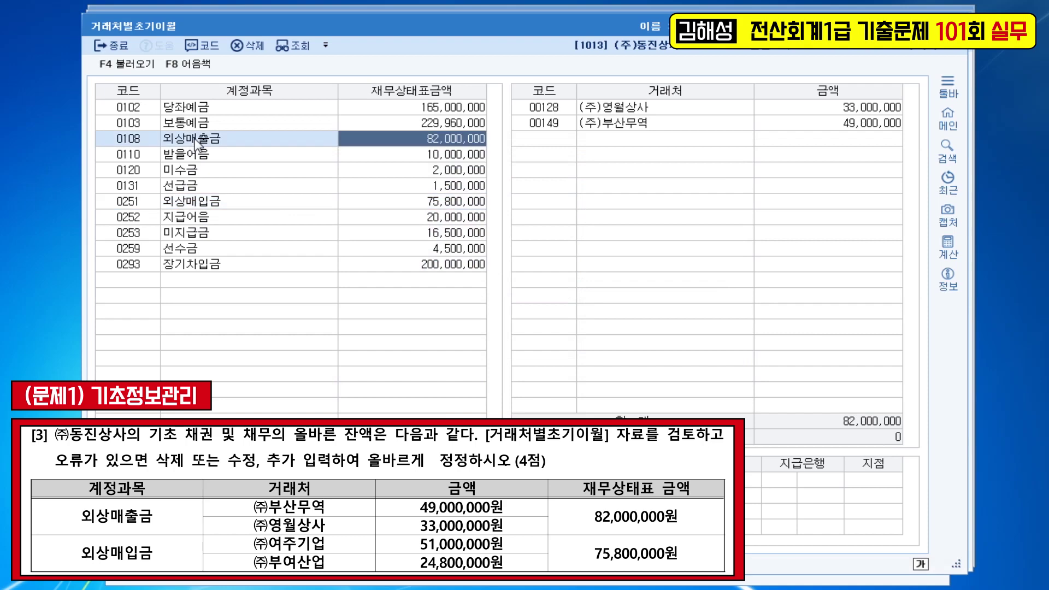
pyautogui.click(158, 142)
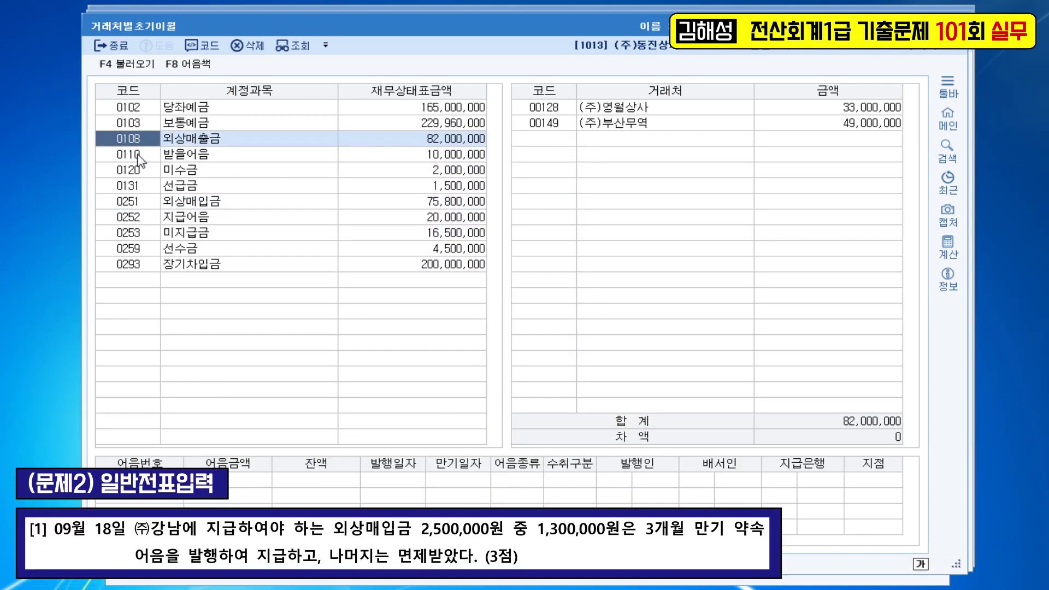
# - Search the program menus for "ㅇㅂ" and open the 일반전표입력 screen
pyautogui.hotkey('ctrl', 'f')
pyautogui.write('ㅇㅂ')
pyautogui.press('Return')
pyautogui.press('Return')
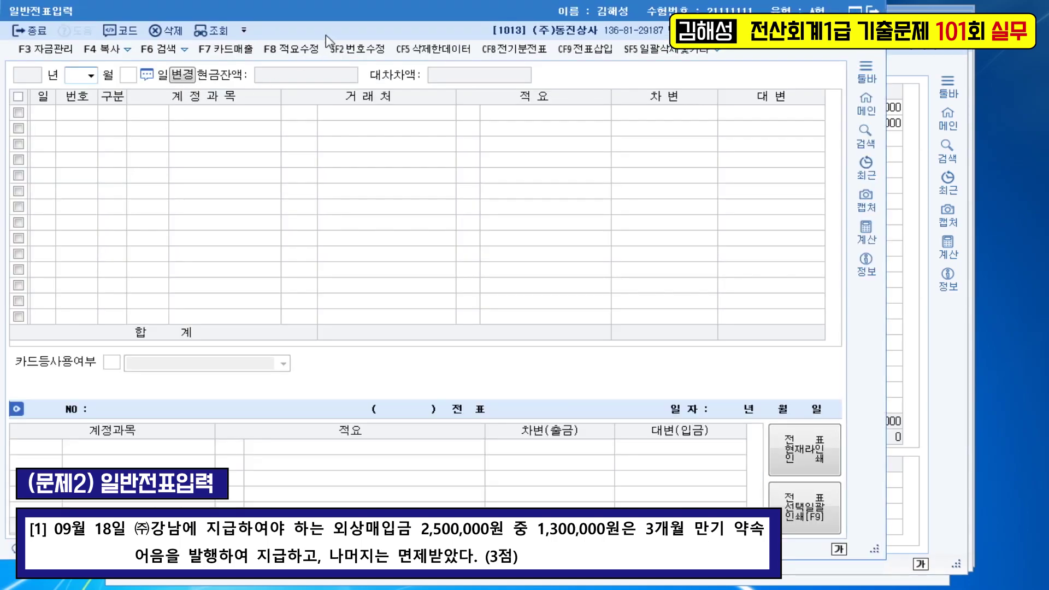
pyautogui.moveTo(368, 12); pyautogui.dragTo(464, 22)
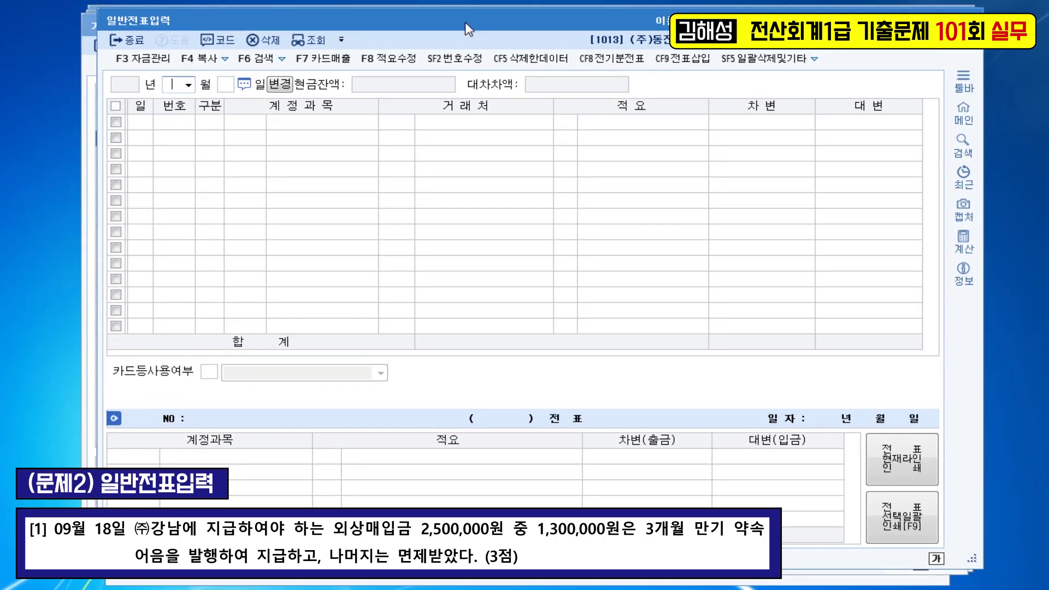
# - Set the general voucher date to September 18
pyautogui.write('09')
pyautogui.press('Return')
pyautogui.write('18')
pyautogui.press('Return')
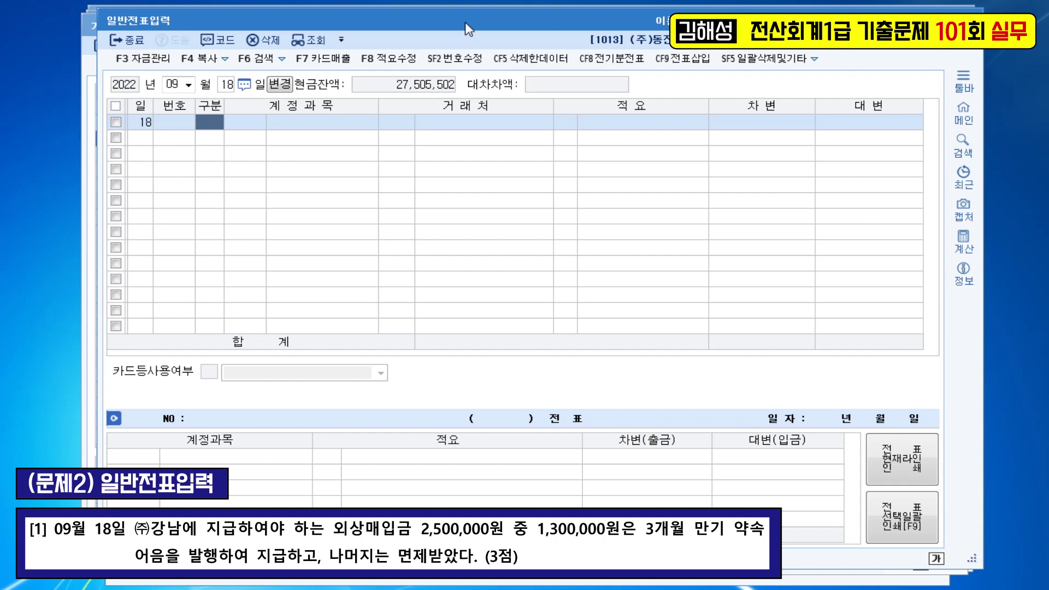
# - Enter a debit line for account 251 외상매입금 with partner (주)강남 and amount 2,500,000
pyautogui.write('3')
pyautogui.press('Return')
pyautogui.write('251')
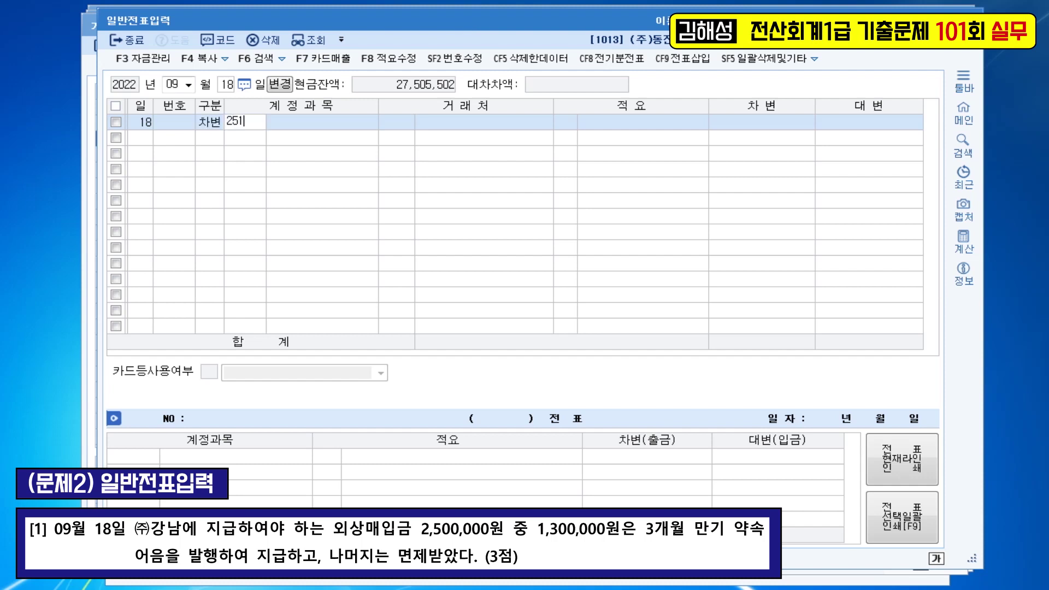
pyautogui.press('Return')
pyautogui.write('강남')
pyautogui.press('Return')
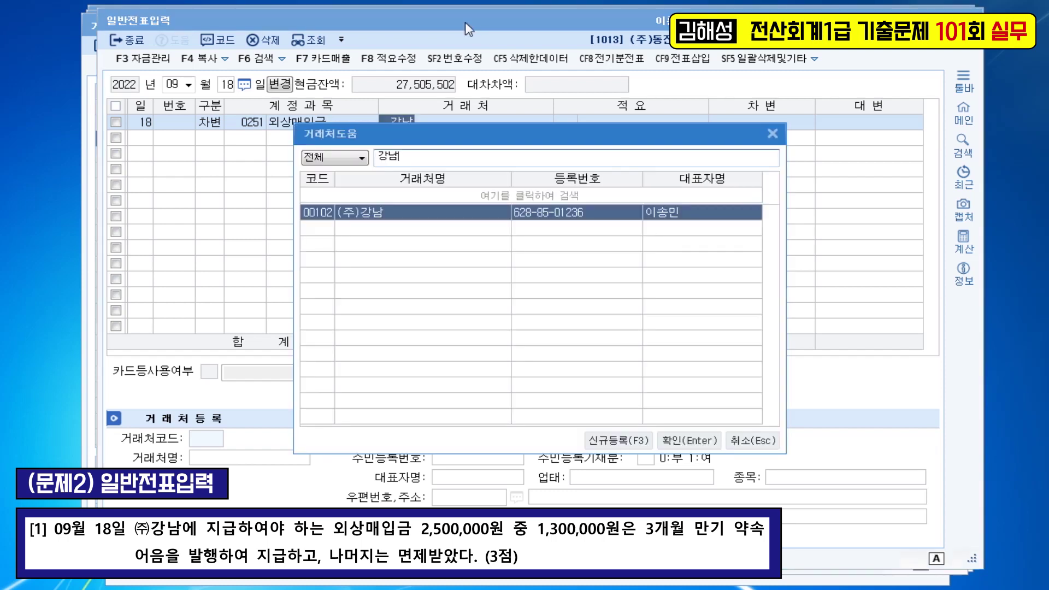
pyautogui.press('Return')
pyautogui.press('Return')
pyautogui.write('2500000')
pyautogui.press('Return')
# - Enter a credit line for account 252 지급어음 with partner 102 (주)강남 and amount 1,300,000
pyautogui.write('4')
pyautogui.press('Return')
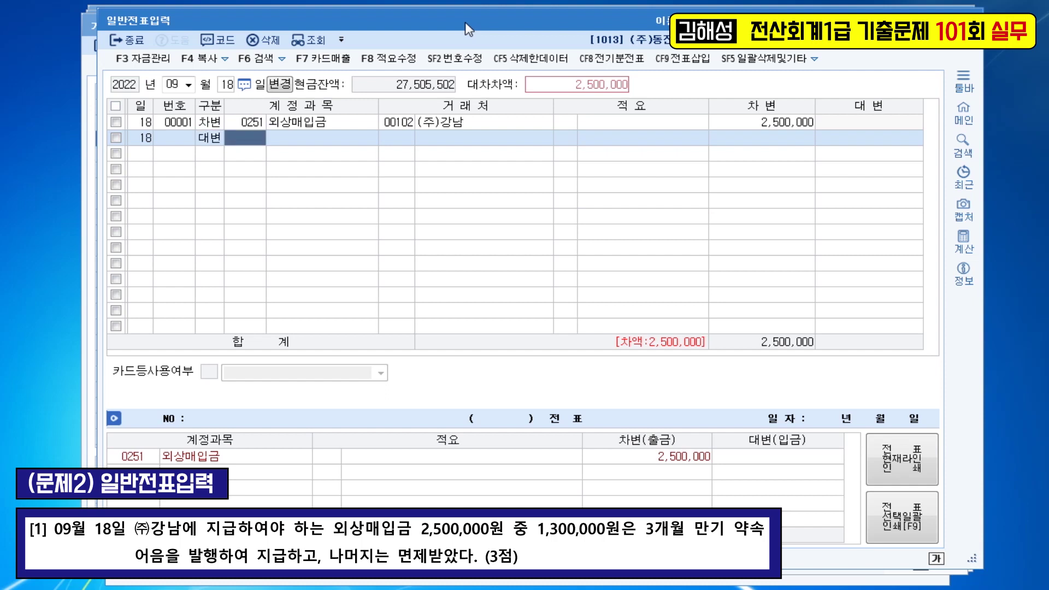
pyautogui.write('252')
pyautogui.press('Return')
pyautogui.write('102')
pyautogui.press('Return')
pyautogui.press('Return')
pyautogui.write('1300000')
pyautogui.press('Return')
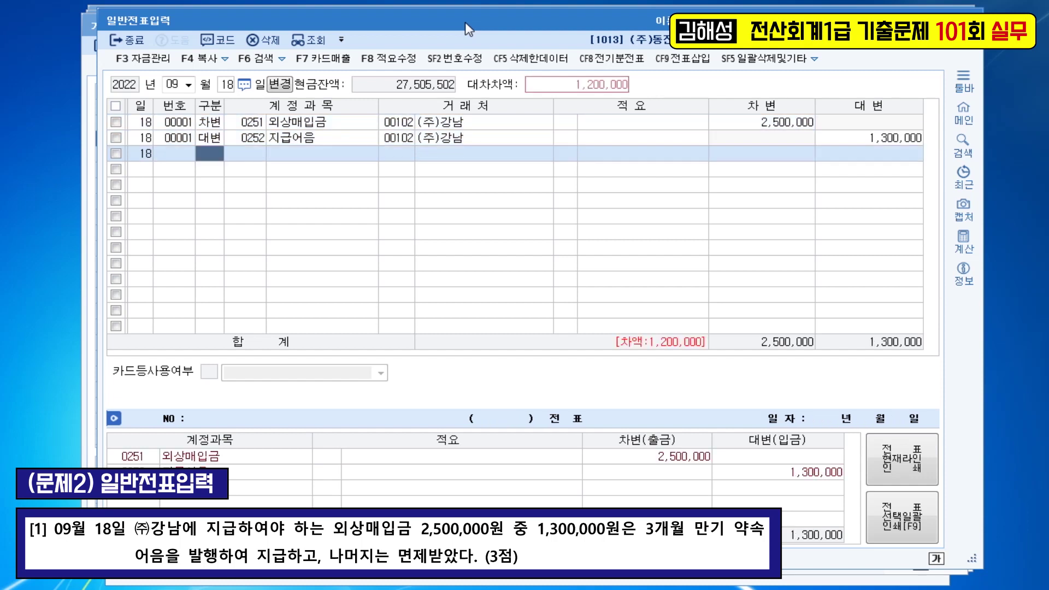
# - Look up "채무" and enter a credit line for account 918 채무면제이익 with amount 1,200,000 and no partner
pyautogui.write('4')
pyautogui.press('Return')
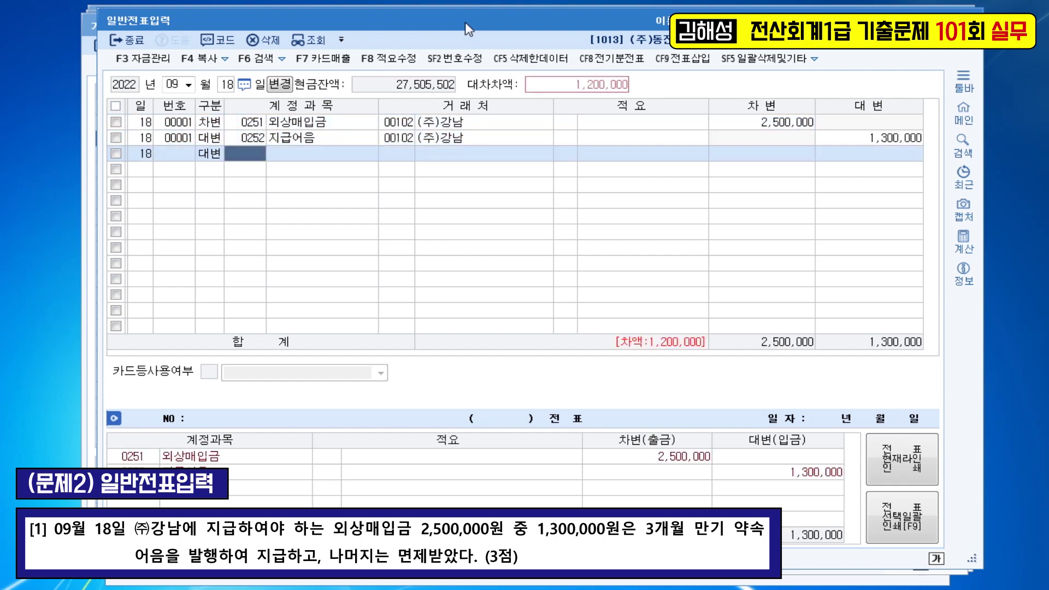
pyautogui.write('채무')
pyautogui.press('Return')
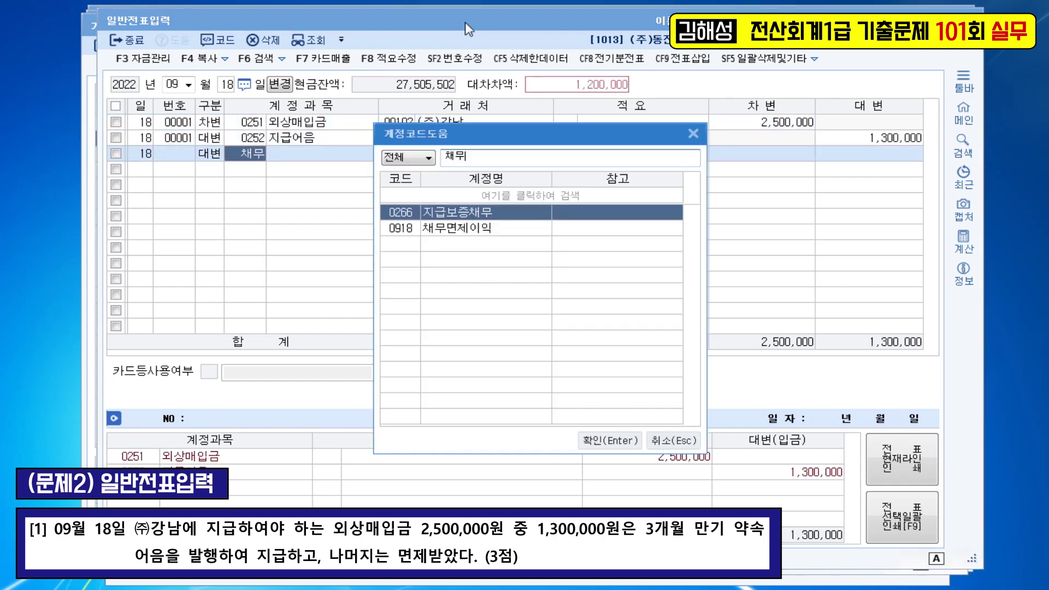
pyautogui.press('Down')
pyautogui.press('Return')
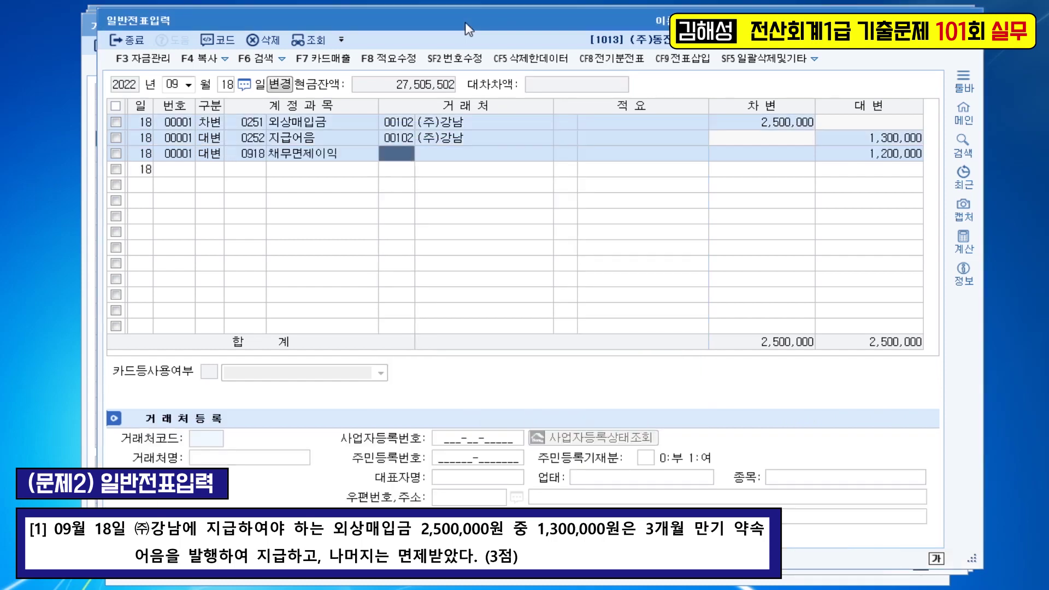
pyautogui.press('Return')
pyautogui.press('Return')
pyautogui.press('Return')
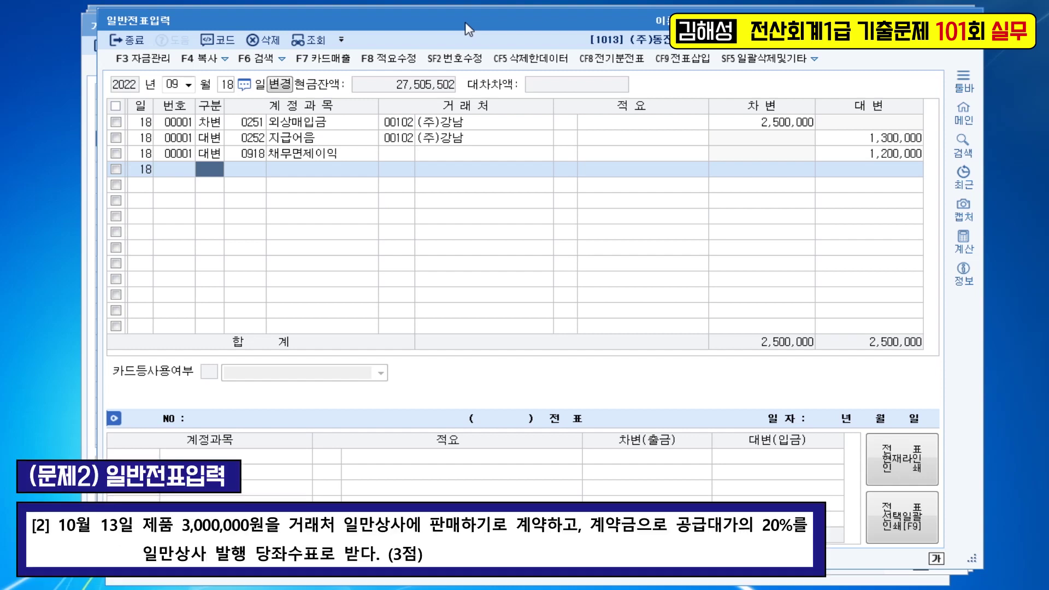
# - Change the general voucher date to October 13
pyautogui.press('Escape')
pyautogui.press('Escape')
pyautogui.write('10')
pyautogui.press('Return')
pyautogui.write('13')
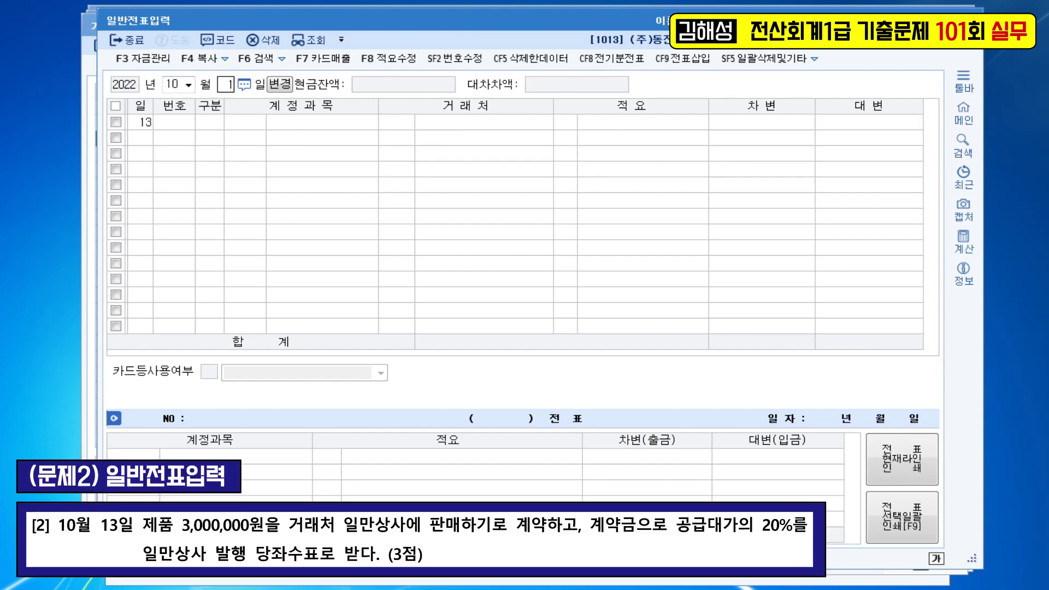
pyautogui.press('Return')
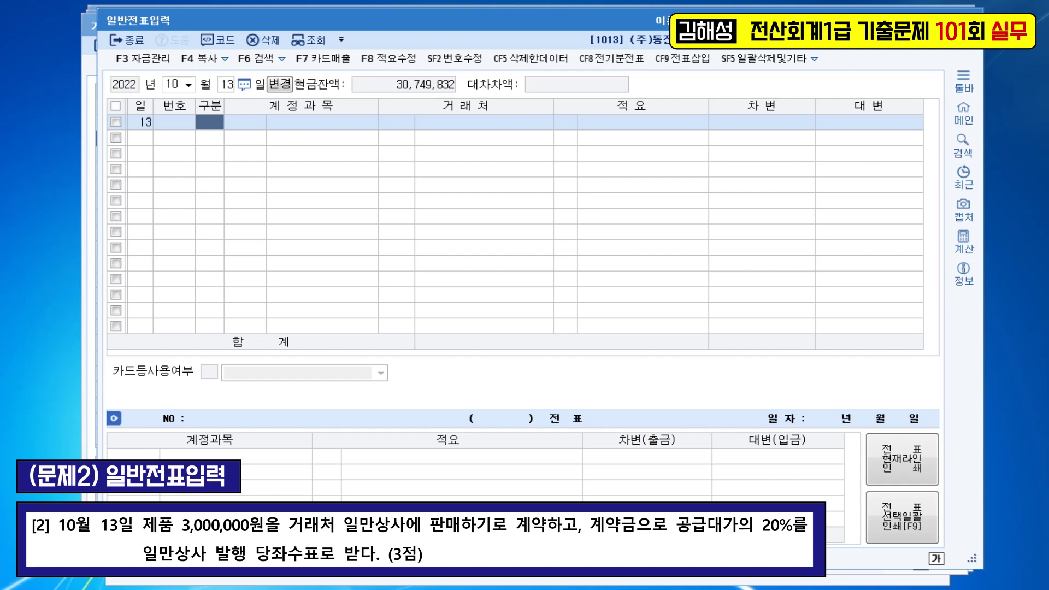
# - Enter a debit line for account 101 현금 with amount 600,000 and no partner
pyautogui.write('3')
pyautogui.press('Return')
pyautogui.write('101')
pyautogui.press('Return')
pyautogui.press('Return')
pyautogui.press('Return')
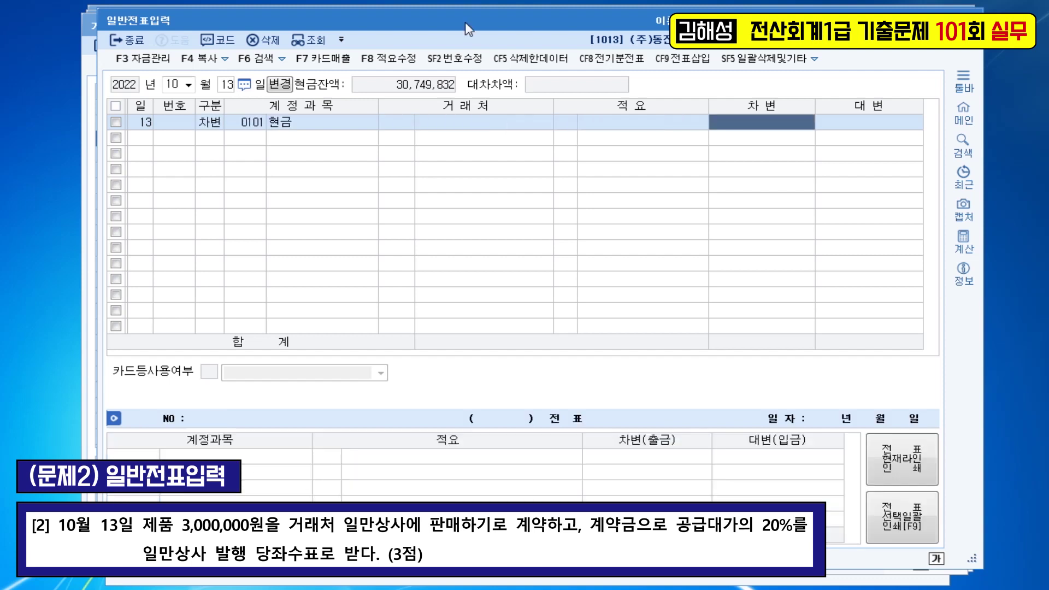
pyautogui.write('600000')
pyautogui.press('Return')
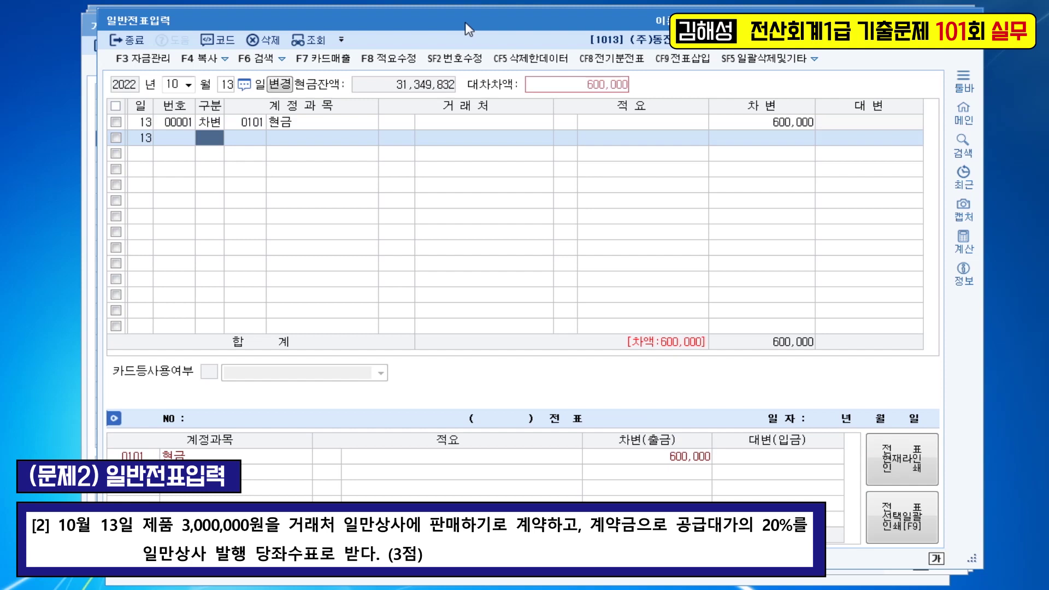
# - Enter a credit line for account 259 선수금 with partner 일만상사 and amount 600,000
pyautogui.click(664, 47)
pyautogui.write('4')
pyautogui.press('Return')
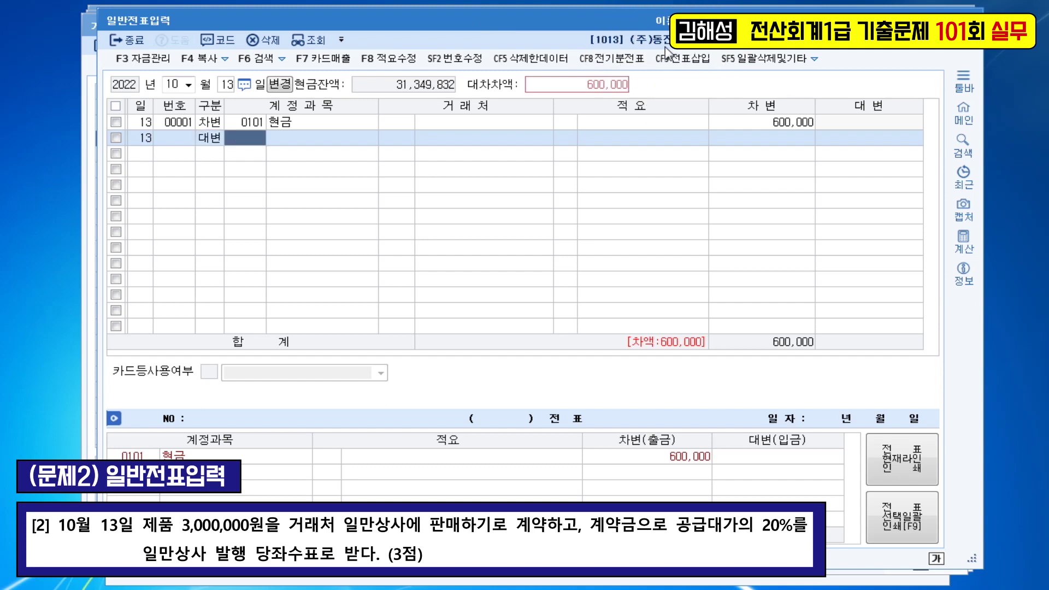
pyautogui.write('259')
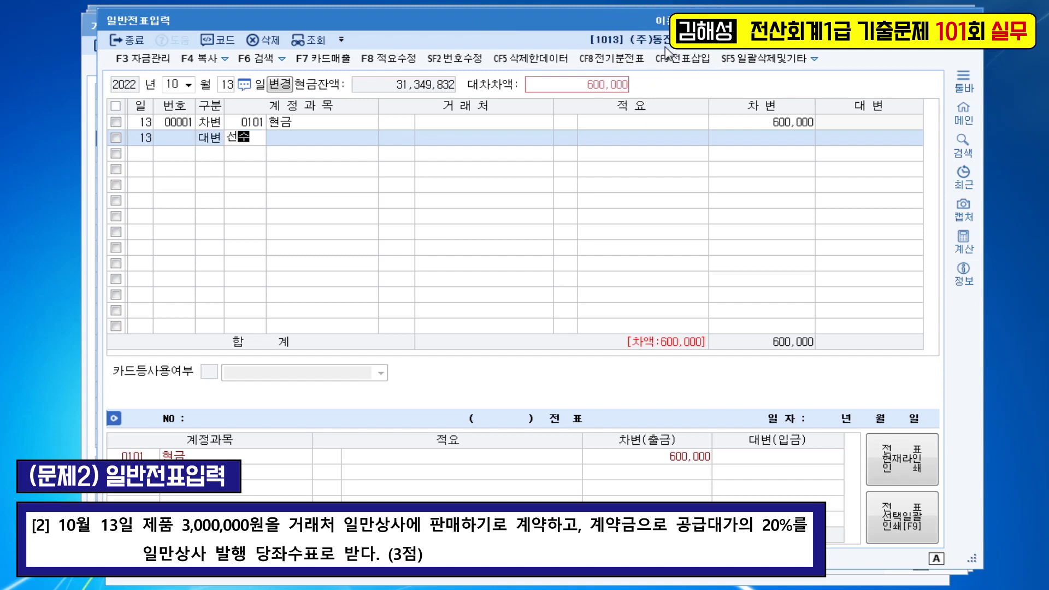
pyautogui.press('Return')
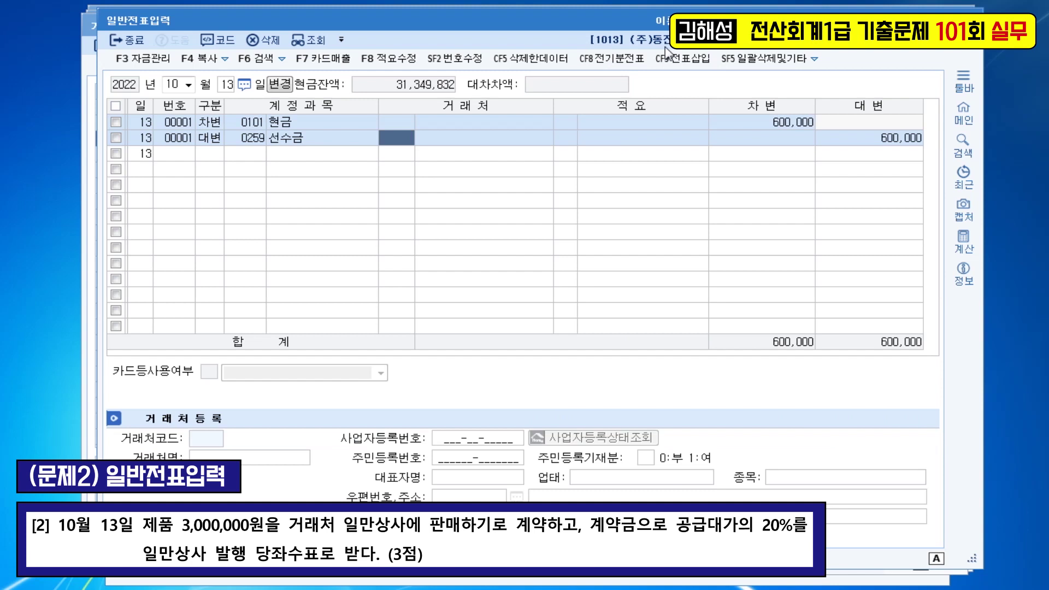
pyautogui.write('일만')
pyautogui.press('Return')
pyautogui.press('Return')
pyautogui.press('Return')
pyautogui.press('Return')
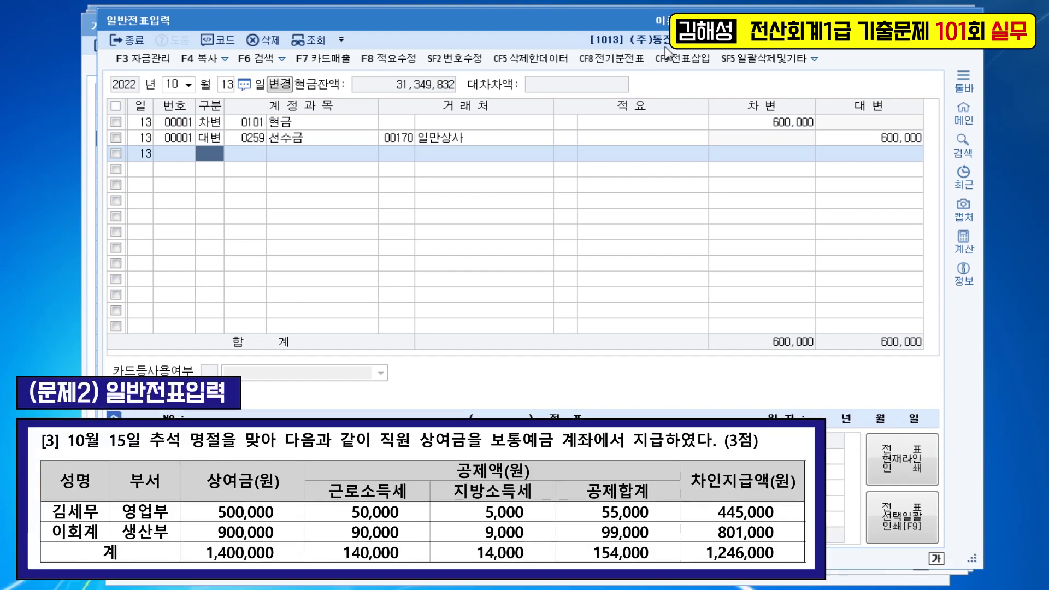
# - Start a voucher for October 15 with a debit line for account 803 상여금 (판매관리비) of 500,000
pyautogui.write('15')
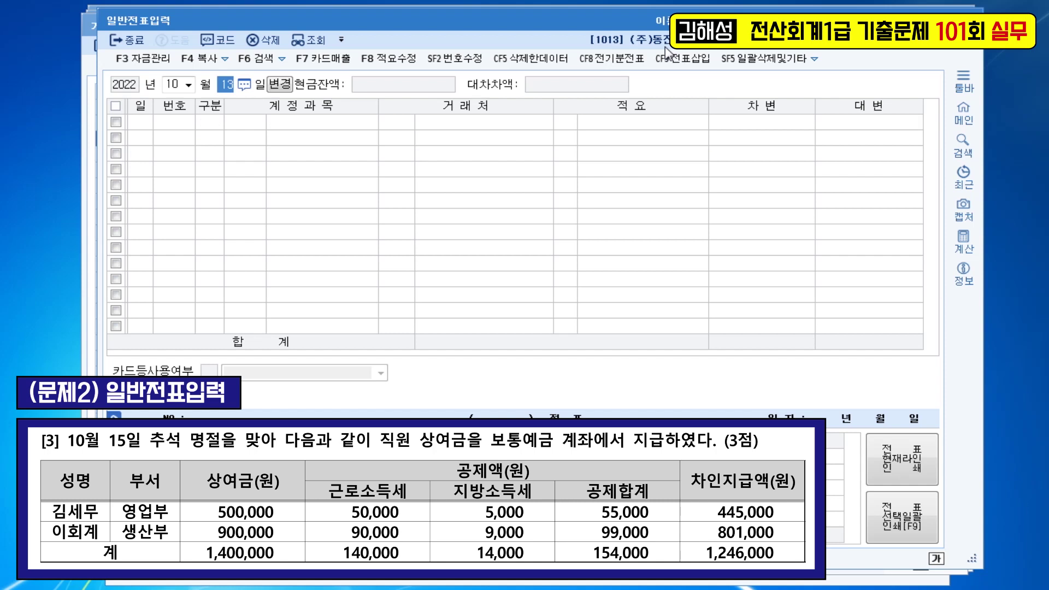
pyautogui.press('Return')
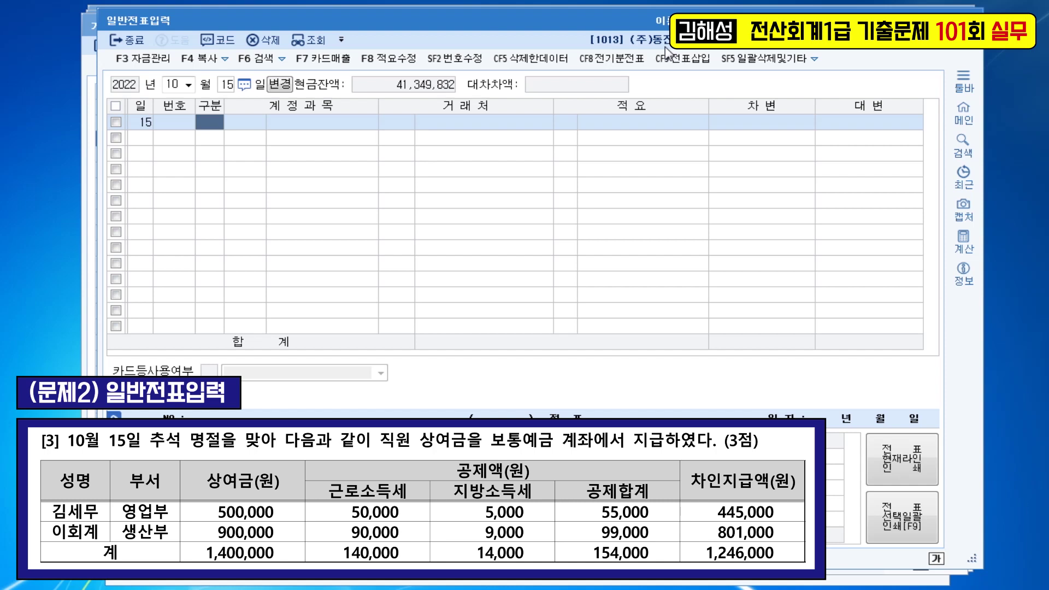
pyautogui.write('3')
pyautogui.press('Return')
pyautogui.press('Hangul')
pyautogui.write('상여')
pyautogui.press('Return')
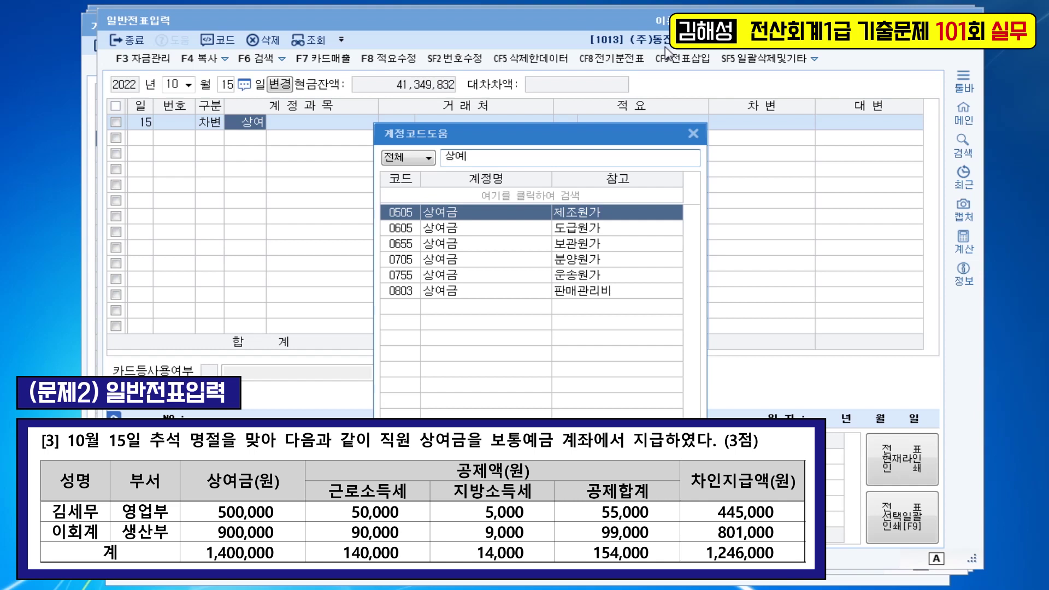
pyautogui.press('Down')
pyautogui.press('Down')
pyautogui.press('Down')
pyautogui.press('Down')
pyautogui.press('Down')
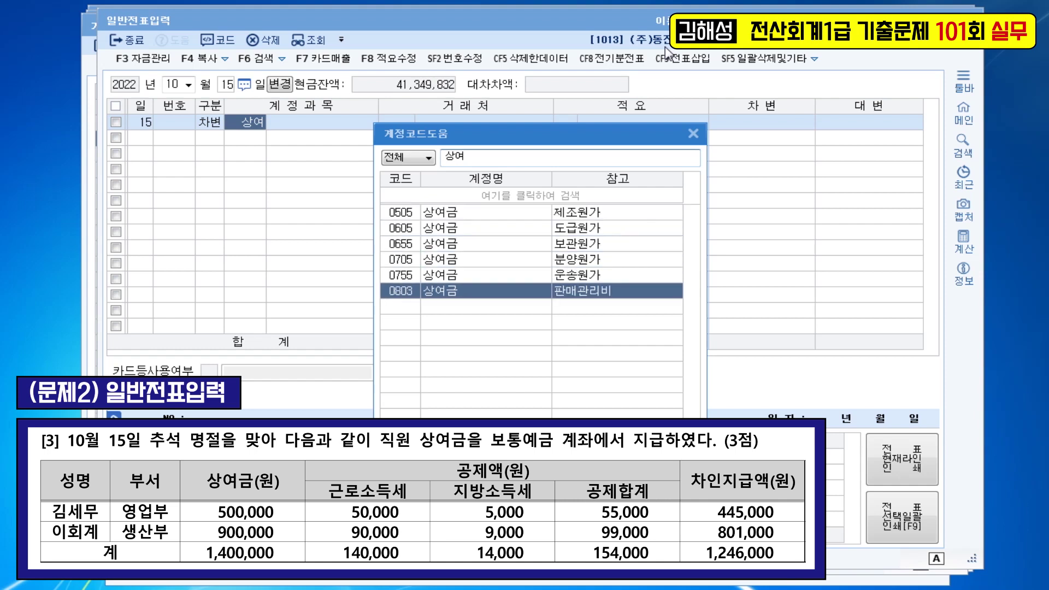
pyautogui.press('Return')
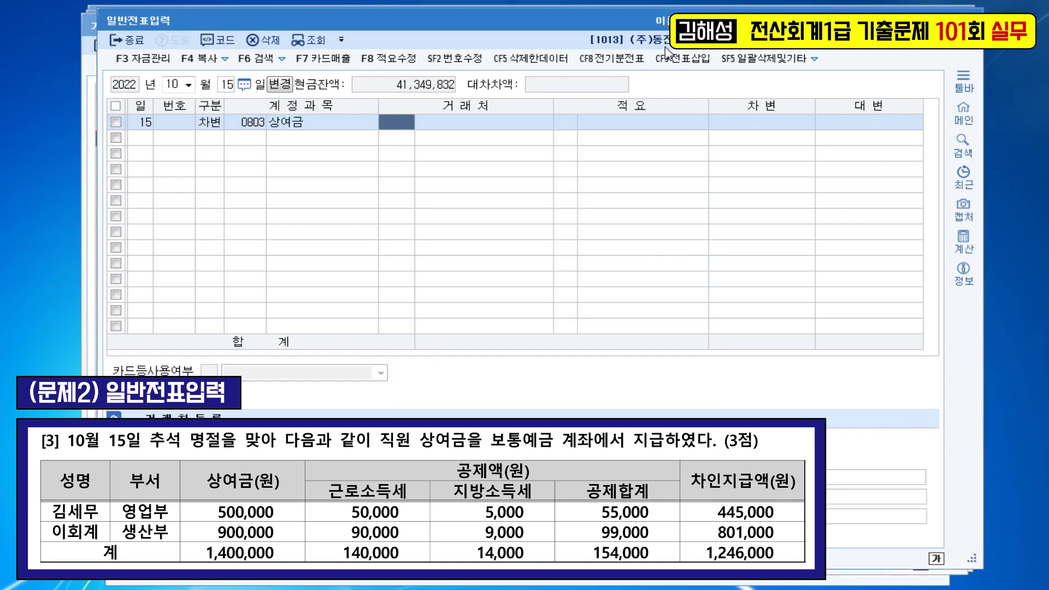
pyautogui.press('Return')
pyautogui.press('Return')
pyautogui.press('Return')
pyautogui.write('500000')
pyautogui.press('Return')
# - Enter a second debit line on October 15 for account 505 상여금 (제조원가) with amount 900,000
pyautogui.write('3')
pyautogui.press('Return')
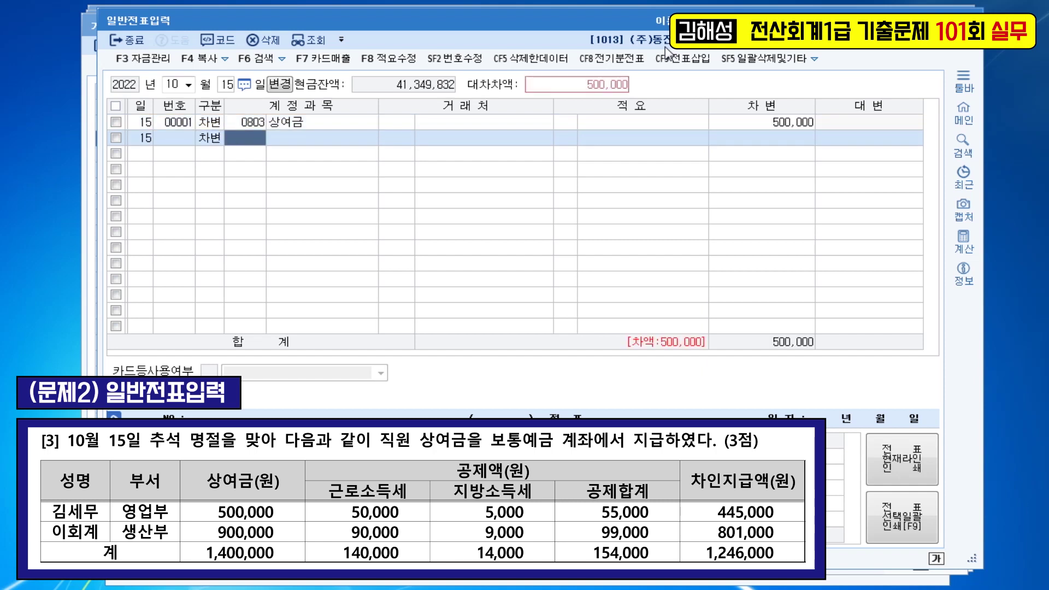
pyautogui.write('상여')
pyautogui.press('Return')
pyautogui.press('Return')
pyautogui.press('Return')
pyautogui.press('Return')
pyautogui.press('Return')
pyautogui.press('Return')
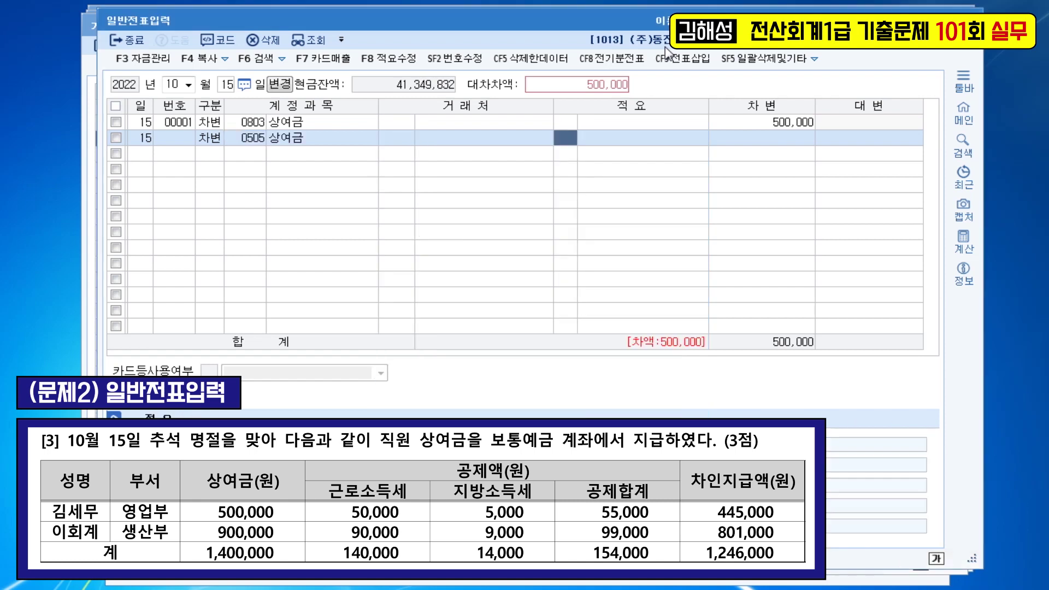
pyautogui.write('9000000')
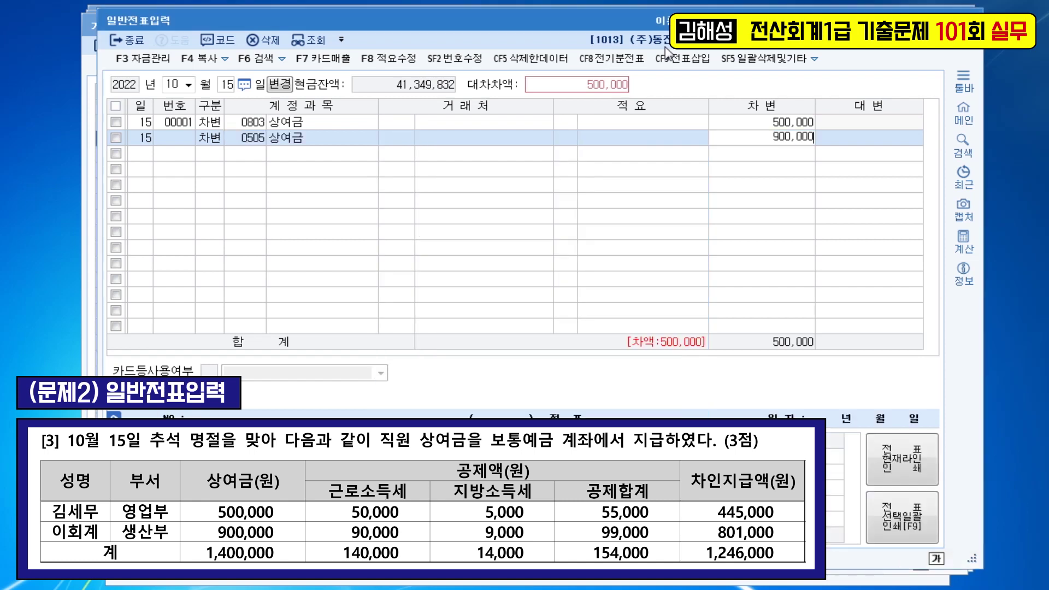
pyautogui.press('Return')
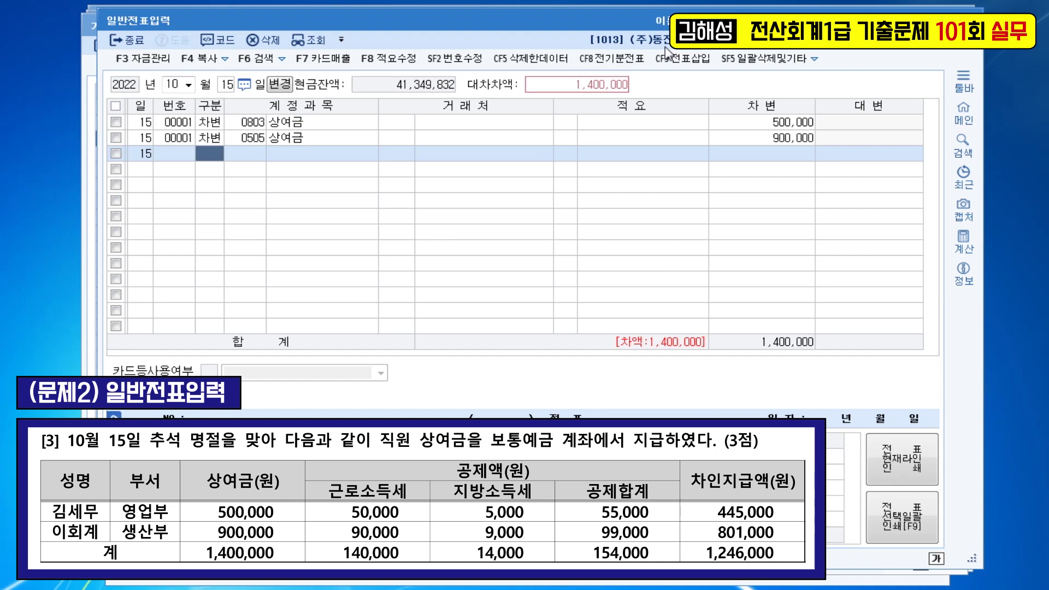
# - Enter a credit line on October 15 for account 254 예수금 with amount 154,000
pyautogui.write('4')
pyautogui.press('Return')
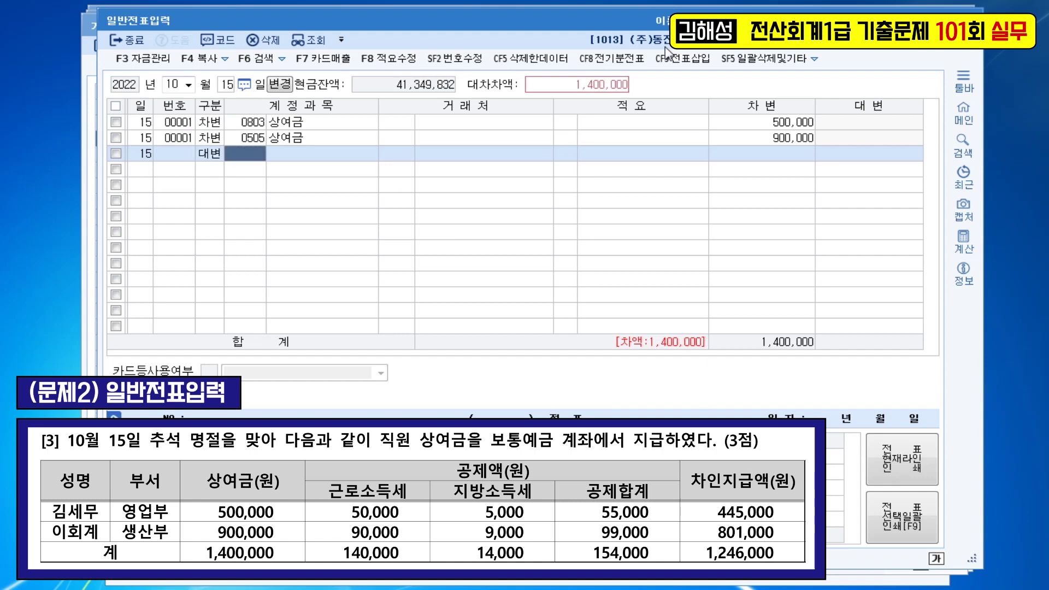
pyautogui.write('254')
pyautogui.press('Return')
pyautogui.press('Return')
pyautogui.press('Return')
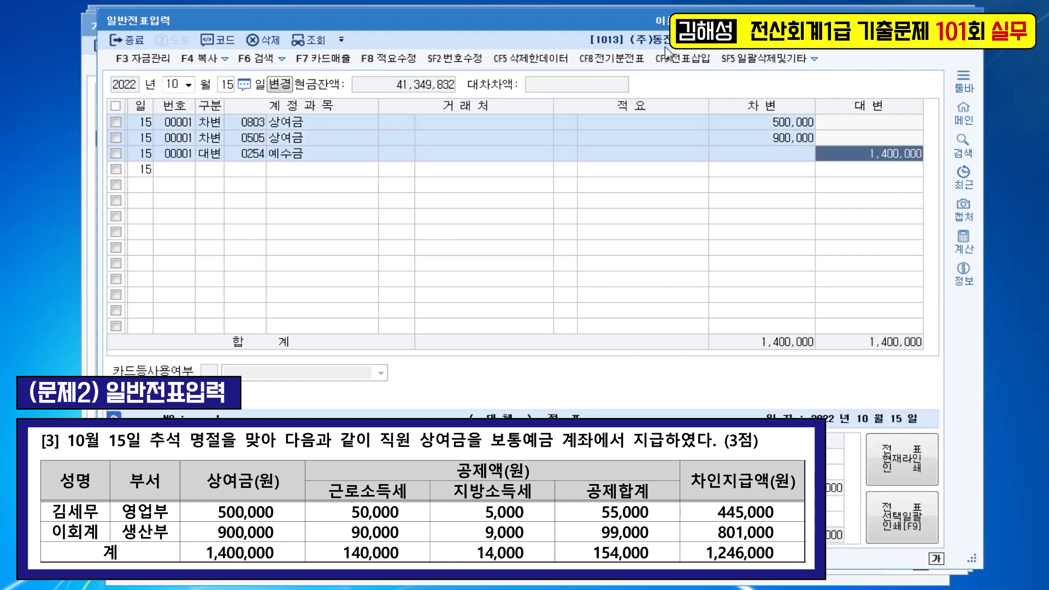
pyautogui.write('154000')
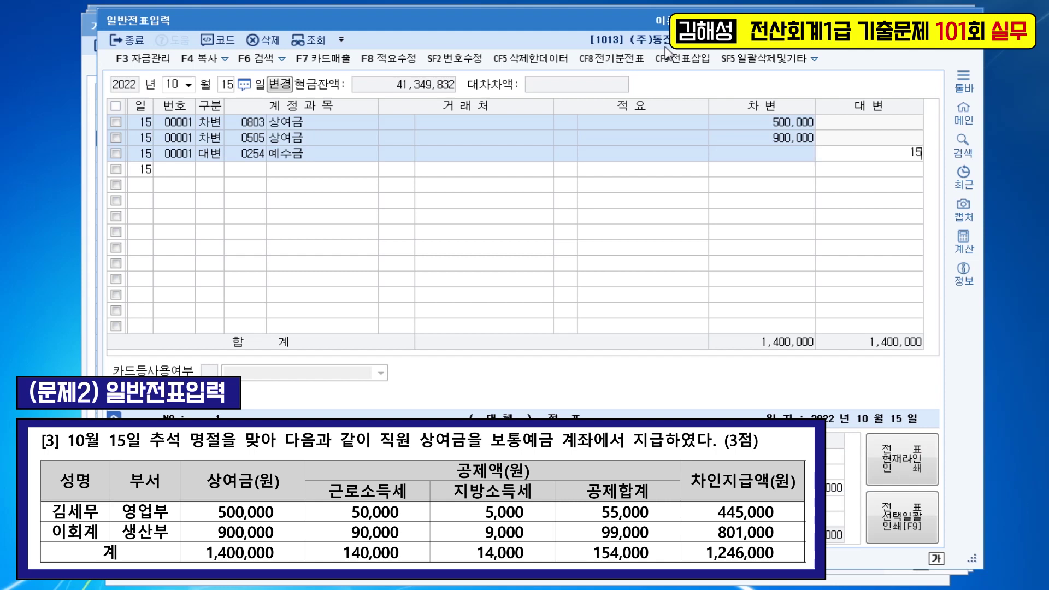
pyautogui.press('Return')
# - Enter a credit line on October 15 for account 103 보통예금 with amount 1,246,000 and no partner
pyautogui.write('4')
pyautogui.press('Return')
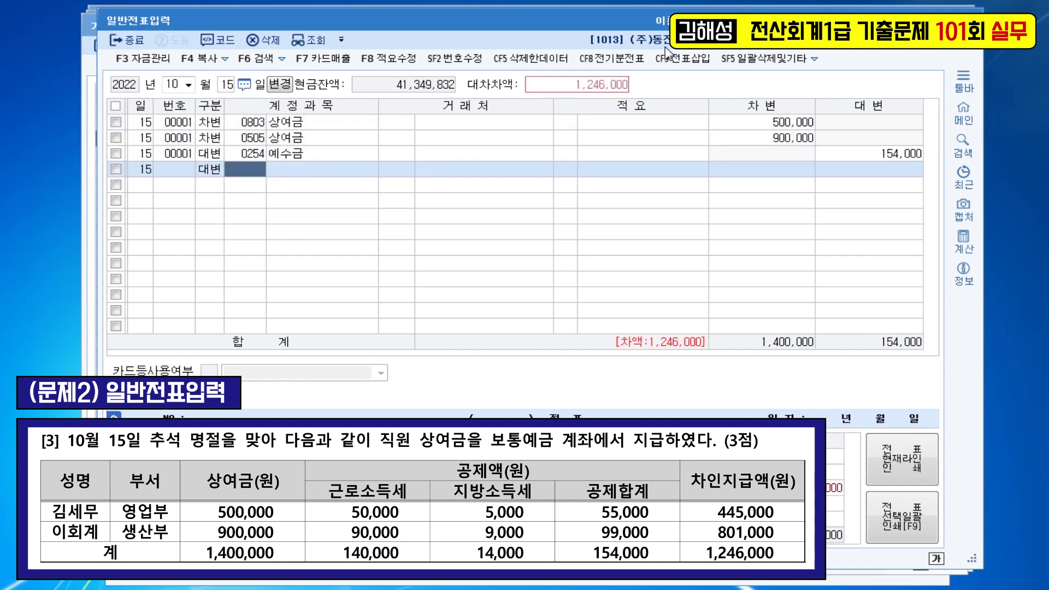
pyautogui.write('103')
pyautogui.press('Return')
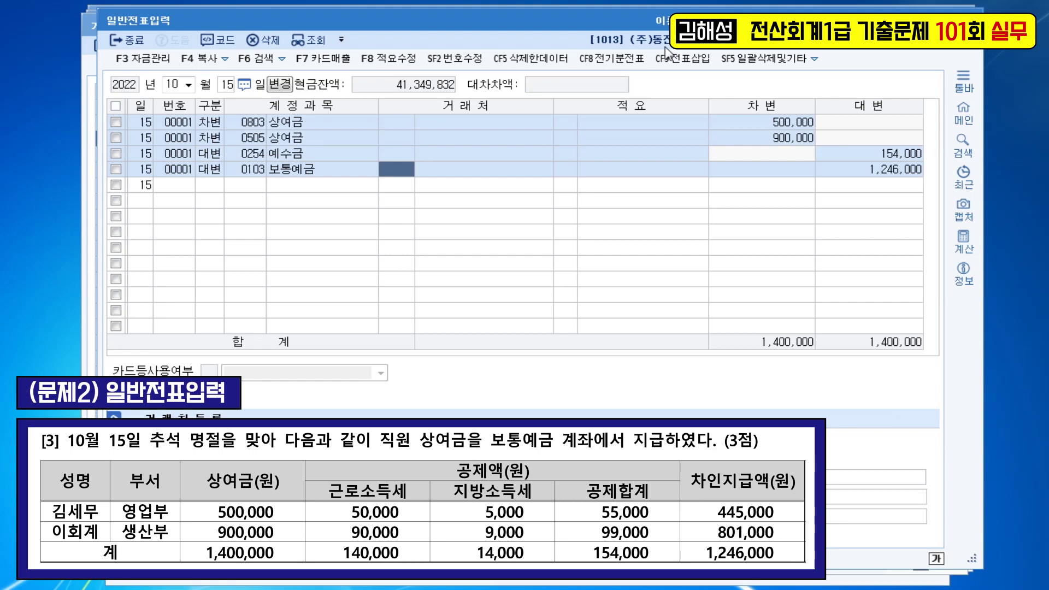
pyautogui.press('Return')
pyautogui.press('Return')
pyautogui.press('Return')
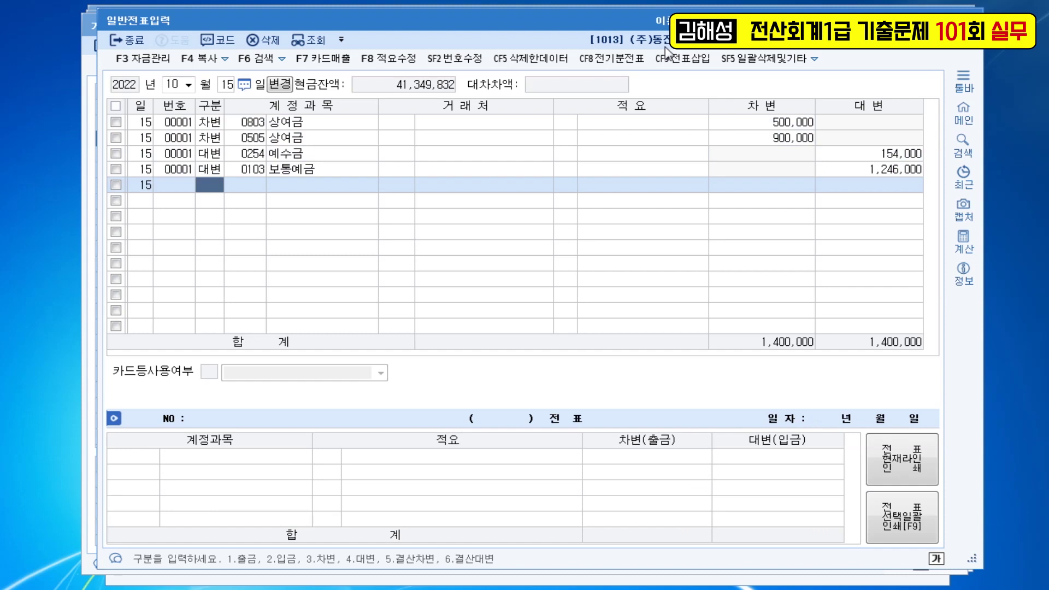
# - Switch the voucher entry date to November 11
pyautogui.hotkey('shift', 'Tab')
pyautogui.hotkey('shift', 'Tab')
pyautogui.write('1111')
pyautogui.press('Return')
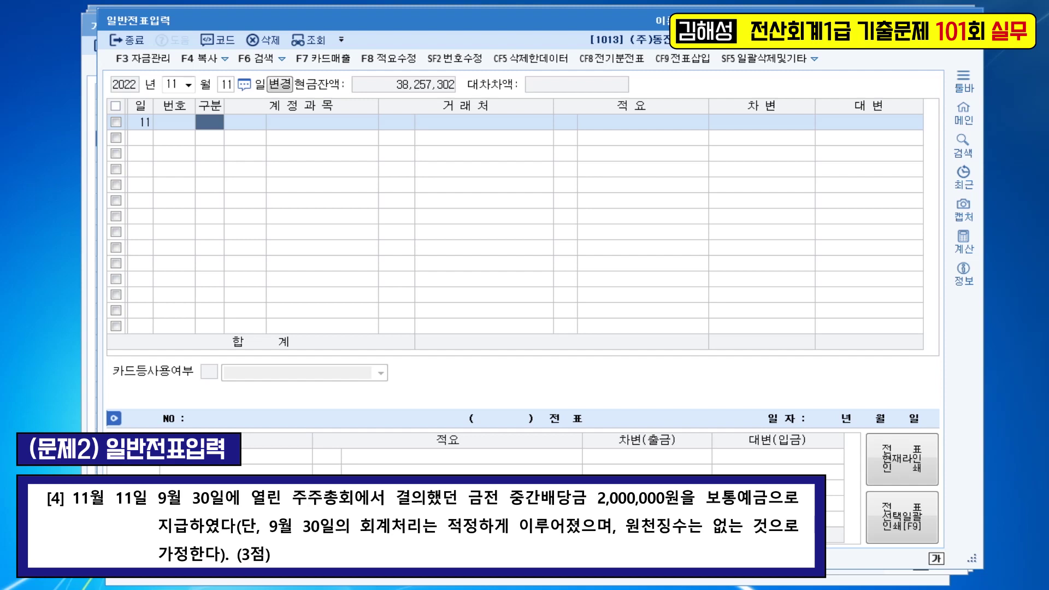
# - Look up the September 30 vouchers to check which account the interim dividend was credited to
pyautogui.write('09')
pyautogui.press('Return')
pyautogui.write('30')
pyautogui.press('Return')
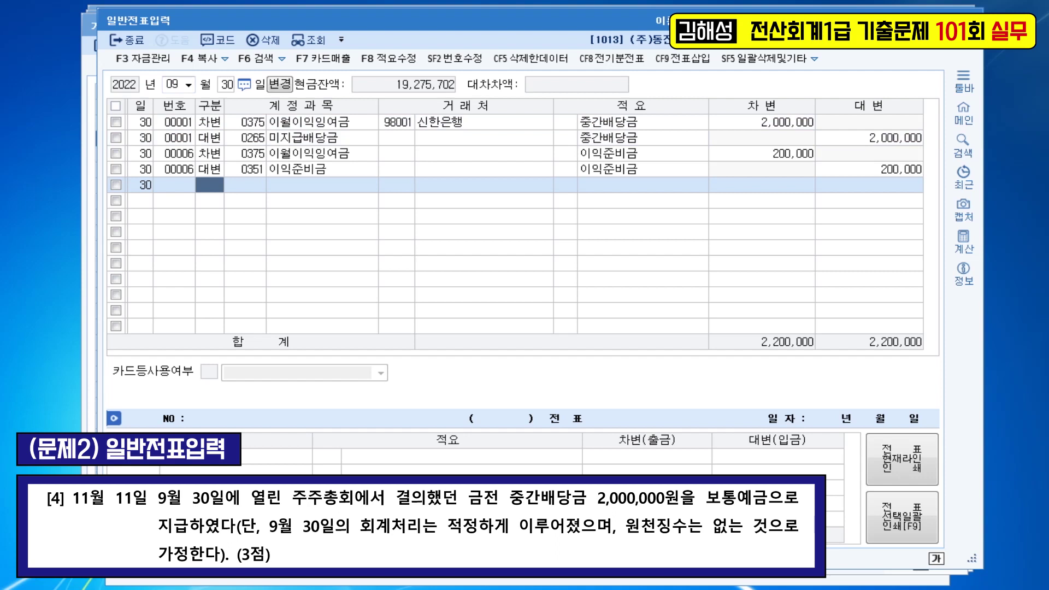
pyautogui.press('Up')
pyautogui.press('Up')
pyautogui.press('Up')
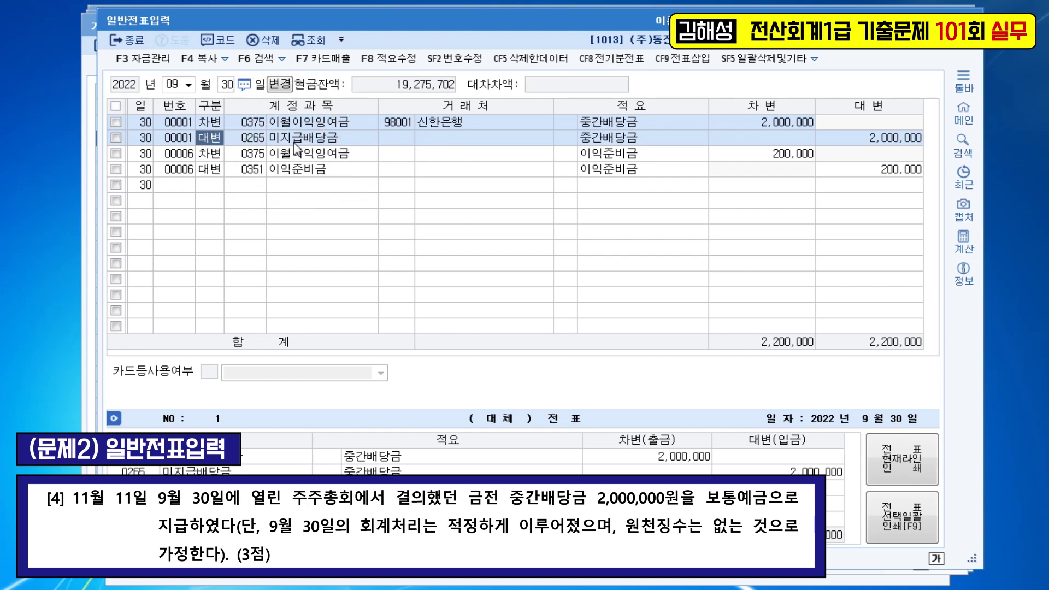
# - Start a voucher for November 11 with a debit line for account 265 미지급배당금 of 2,000,000
pyautogui.write('11')
pyautogui.press('Return')
pyautogui.write('11')
pyautogui.press('Return')
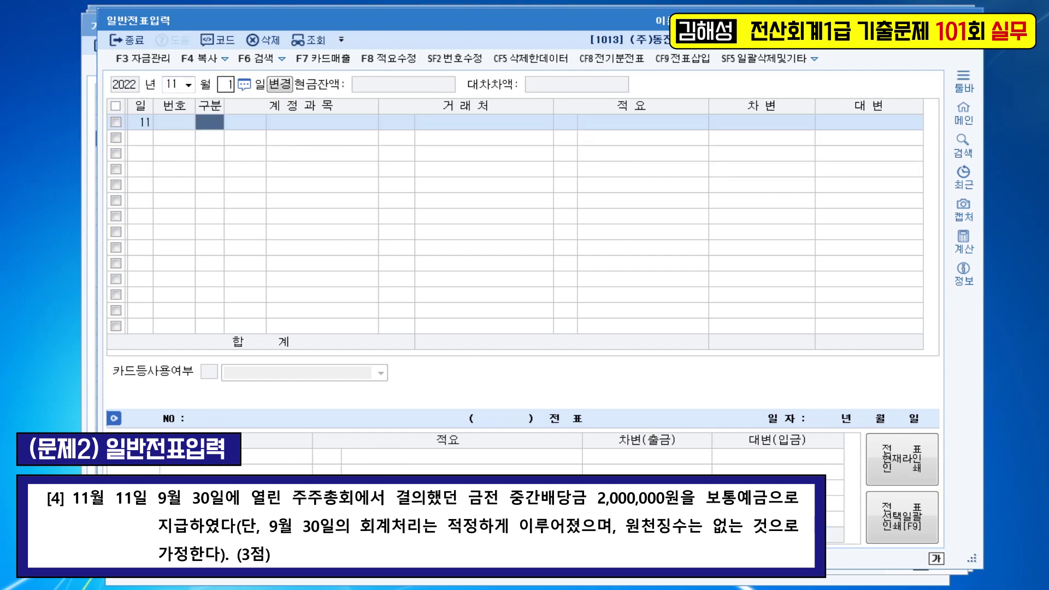
pyautogui.write('3미지')
pyautogui.press('Return')
pyautogui.press('Down')
pyautogui.press('Down')
pyautogui.press('Down')
pyautogui.press('Return')
pyautogui.press('Return')
pyautogui.press('Return')
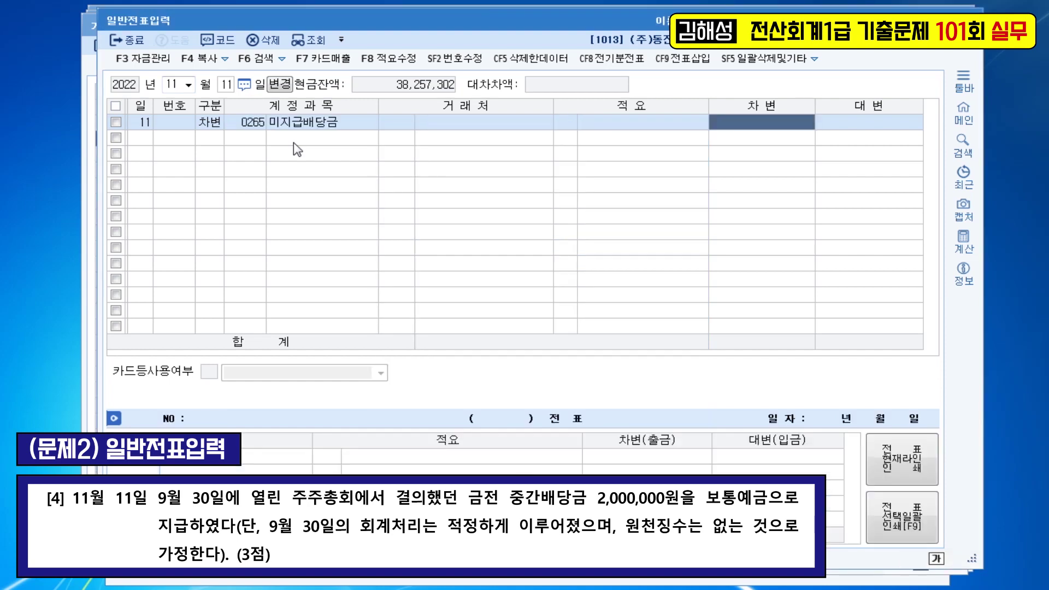
pyautogui.write('2,000,000')
pyautogui.press('Return')
# - Enter a credit line on November 11 for account 103 보통예금 with amount 2,000,000
pyautogui.write('4')
pyautogui.press('Return')
pyautogui.write('103')
pyautogui.press('Return')
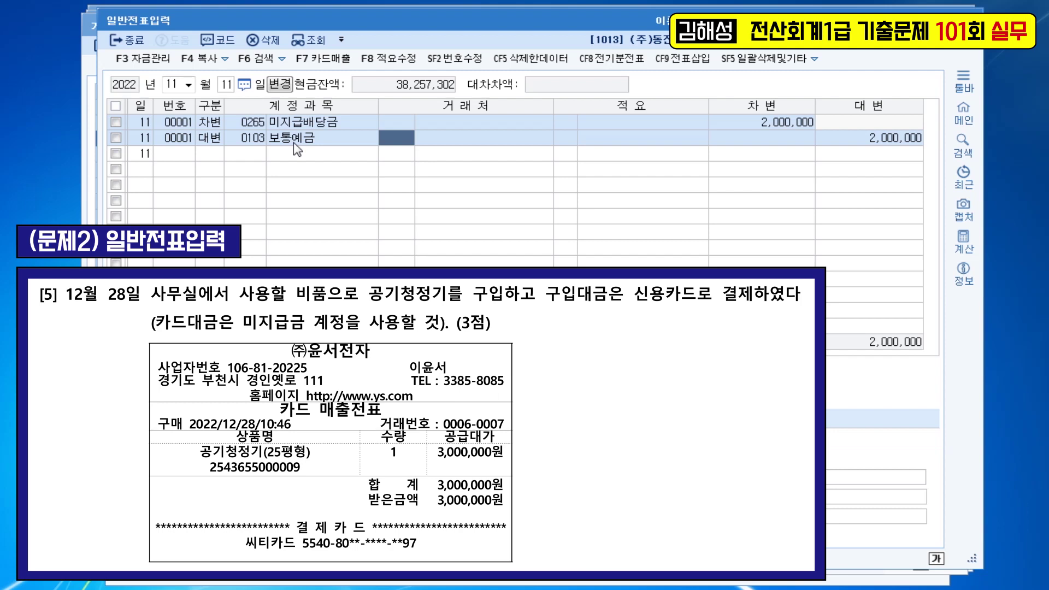
pyautogui.press('Down')
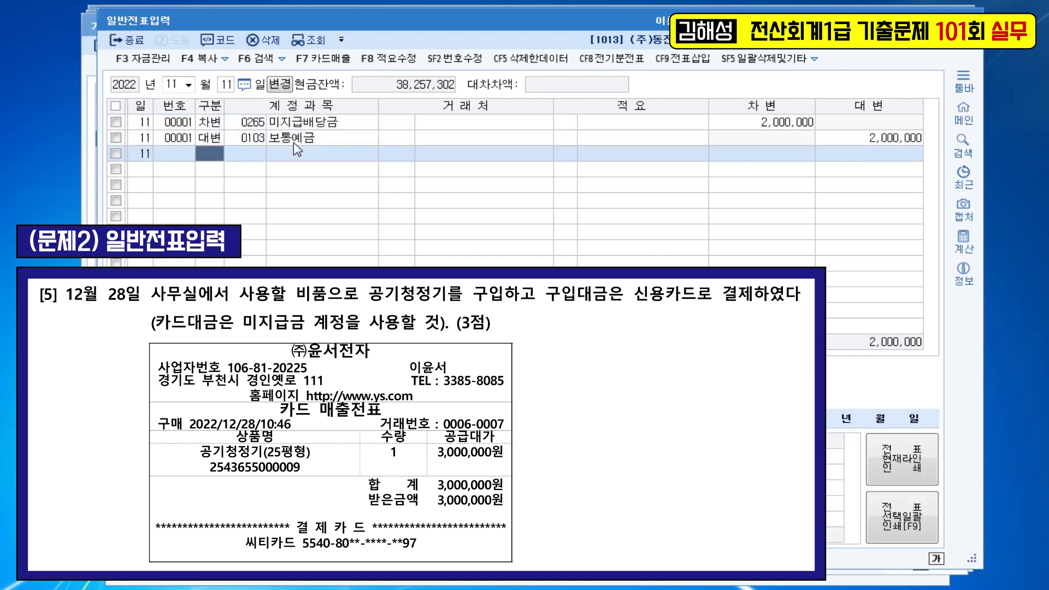
# - Start a voucher for December 28 with a debit line for account 212 비품 of 3,000,000
pyautogui.press('Escape')
pyautogui.press('Escape')
pyautogui.write('12')
pyautogui.press('Return')
pyautogui.write('28')
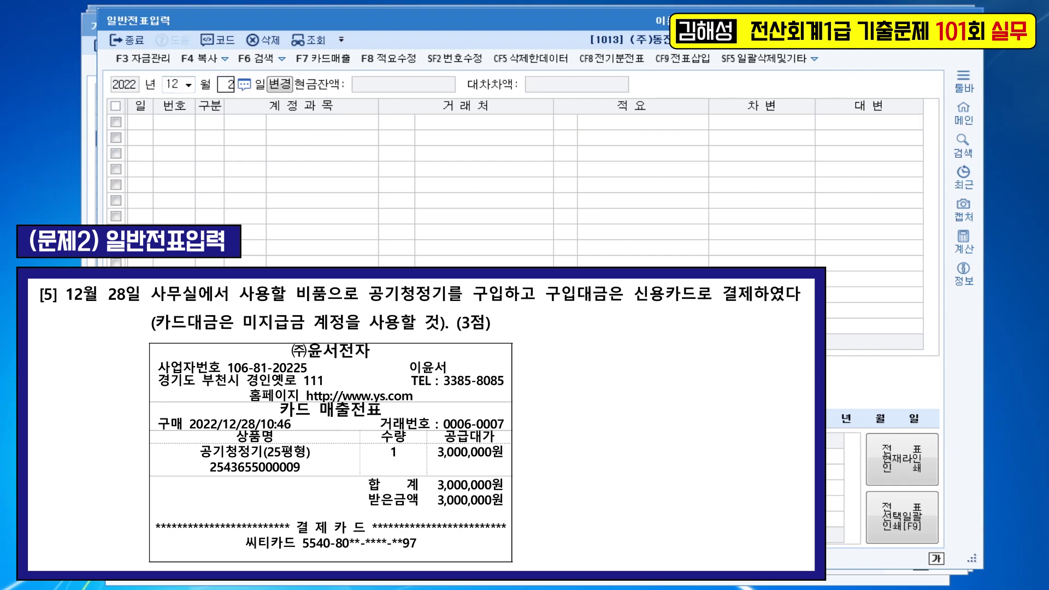
pyautogui.press('Return')
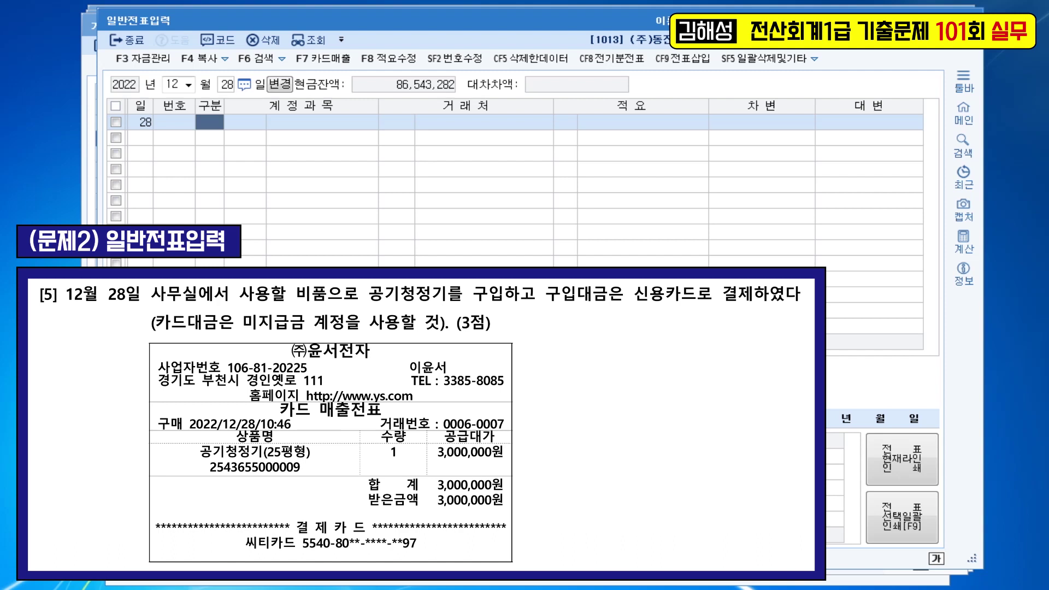
pyautogui.write('3')
pyautogui.press('Return')
pyautogui.write('212')
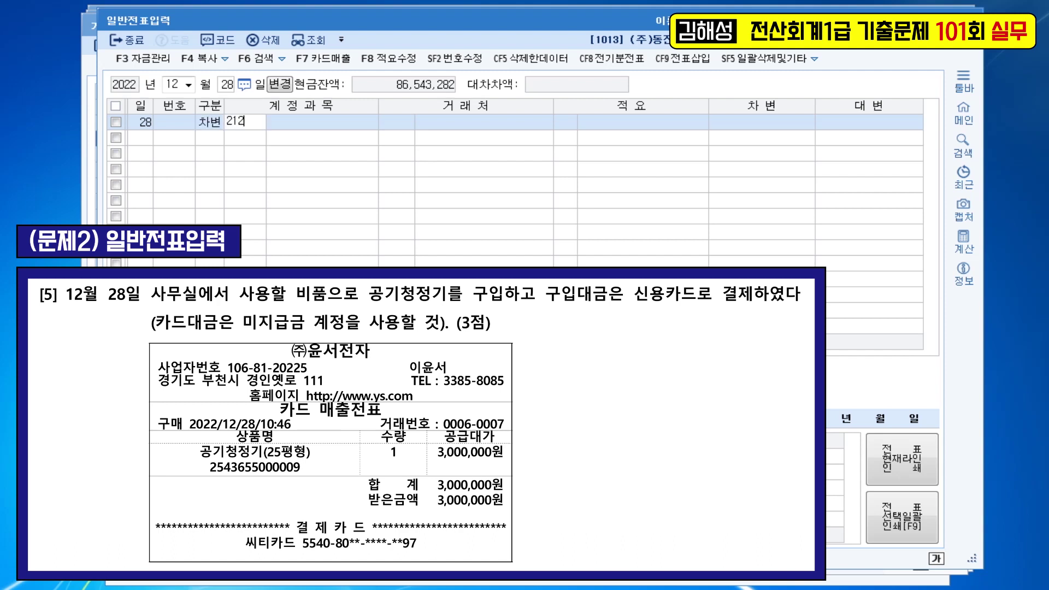
pyautogui.press('Return')
pyautogui.press('Return')
pyautogui.press('Return')
pyautogui.press('Return')
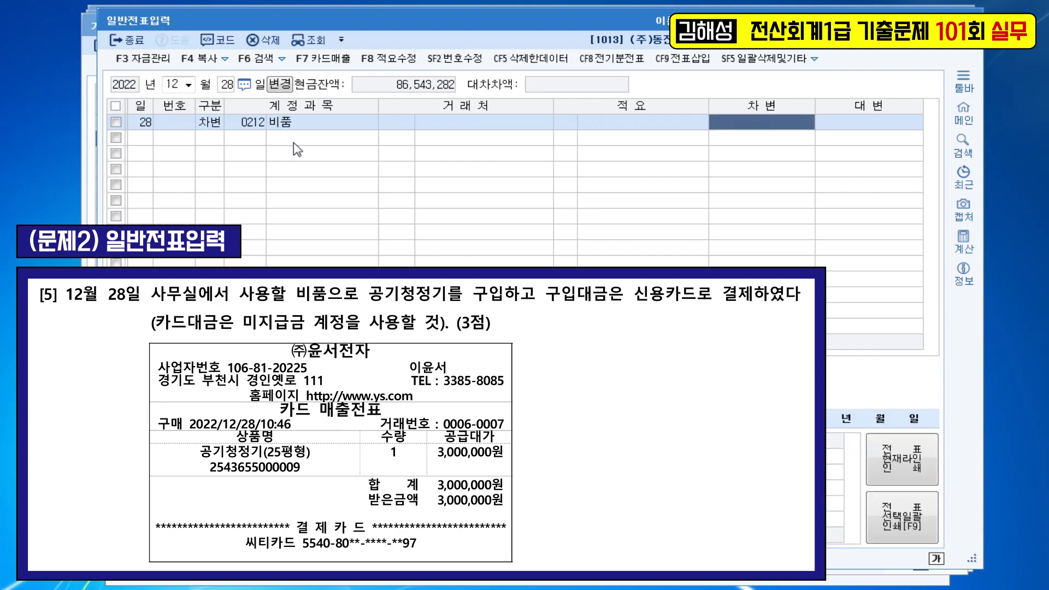
pyautogui.write('3000000')
pyautogui.press('Return')
# - Enter a credit line on December 28 for account 253 미지급금 with partner 씨티카드 and amount 3,000,000
pyautogui.write('4')
pyautogui.press('Return')
pyautogui.write('253')
pyautogui.press('Return')
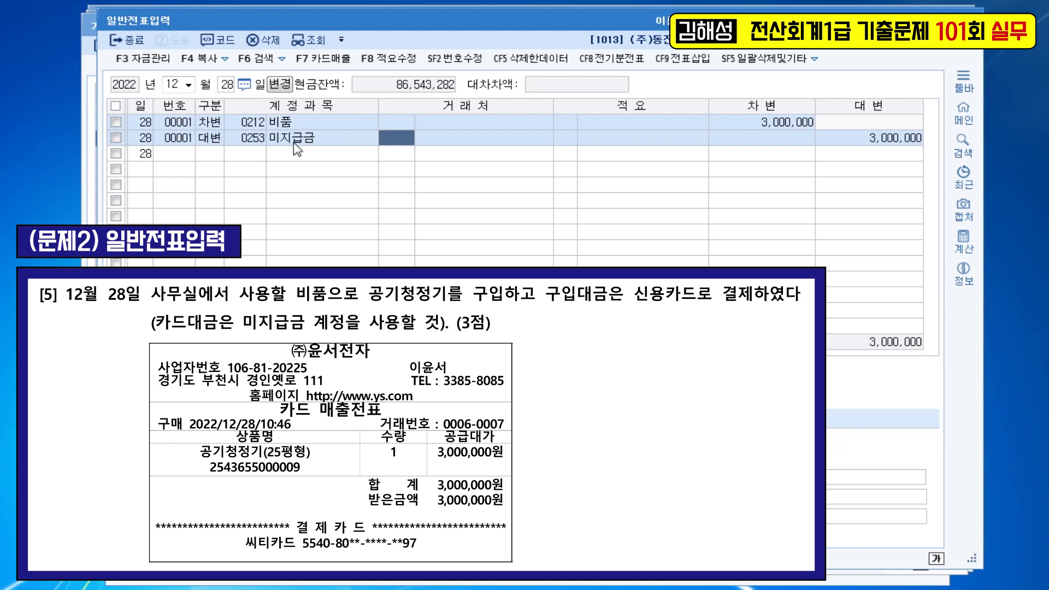
pyautogui.write('99')
pyautogui.press('Return')
pyautogui.press('Return')
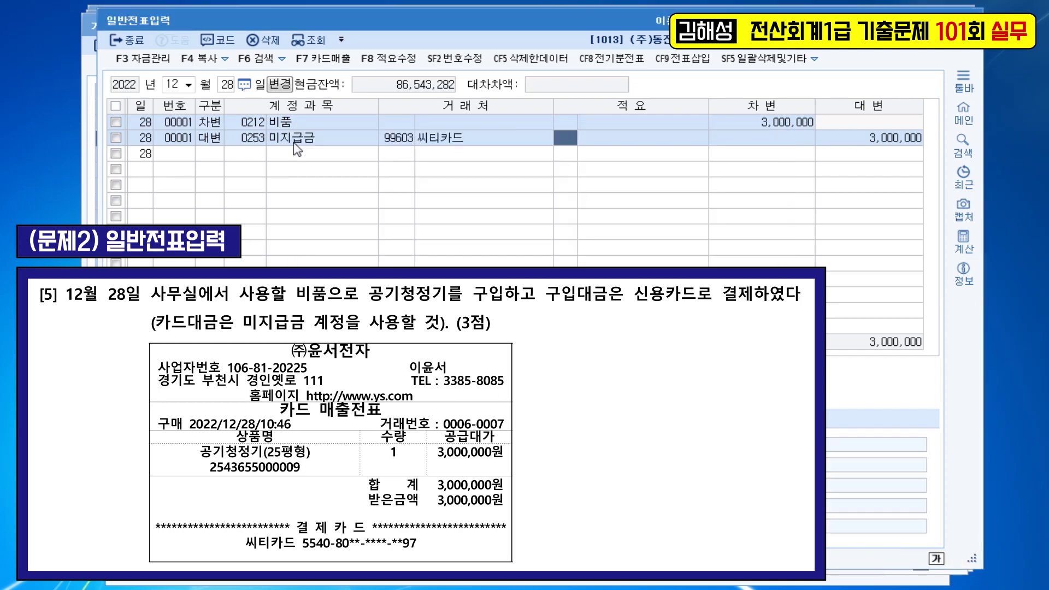
pyautogui.press('Return')
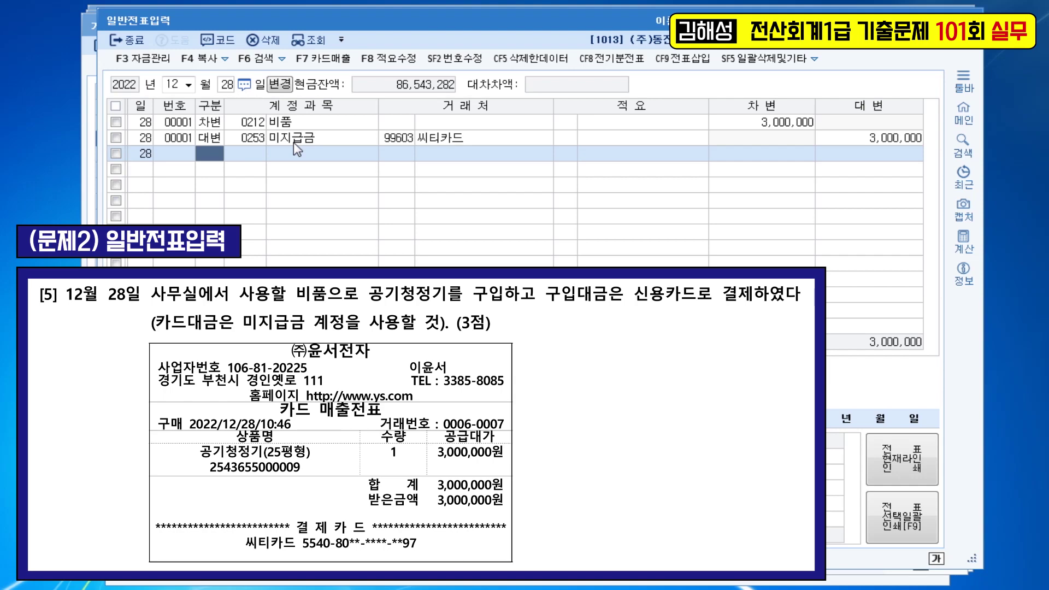
# - Start a voucher for December 30 with a credit line for account 103 보통예금 of 5,500,000
pyautogui.press('Escape')
pyautogui.write('3')
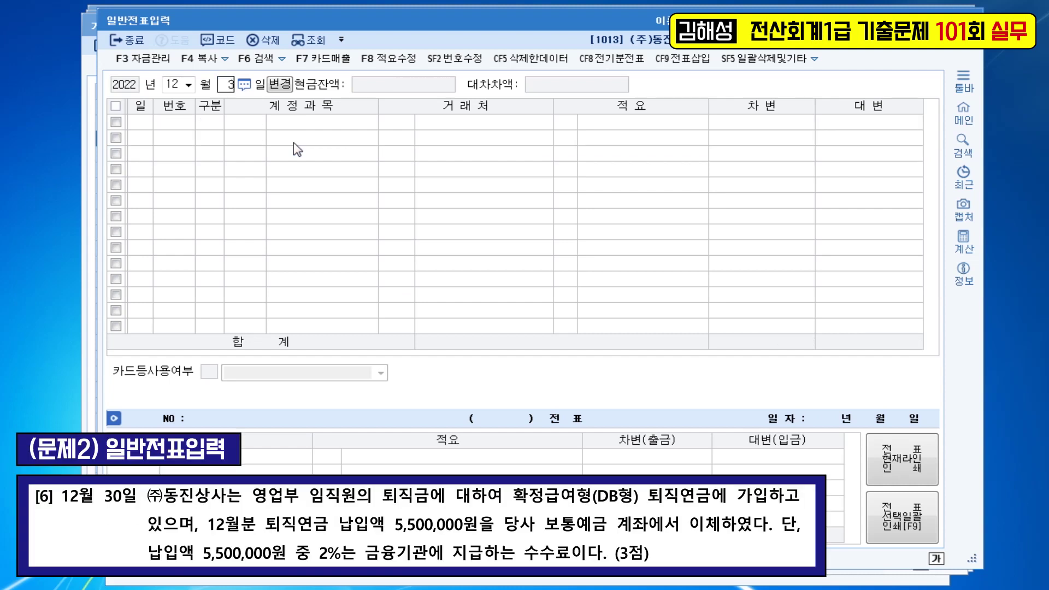
pyautogui.write('0')
pyautogui.press('Return')
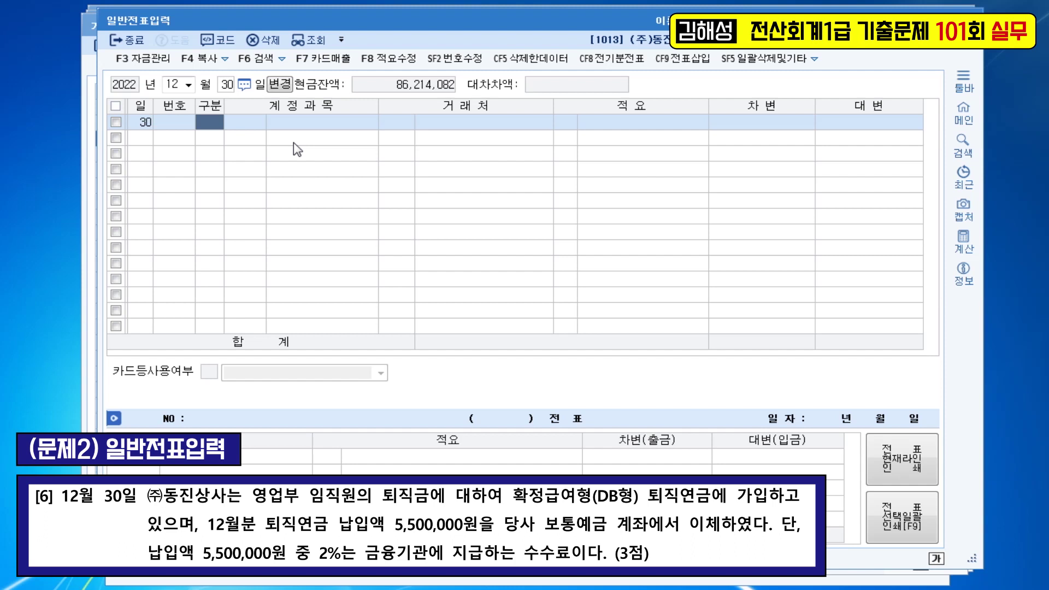
pyautogui.write('4')
pyautogui.press('Return')
pyautogui.write('103')
pyautogui.press('Return')
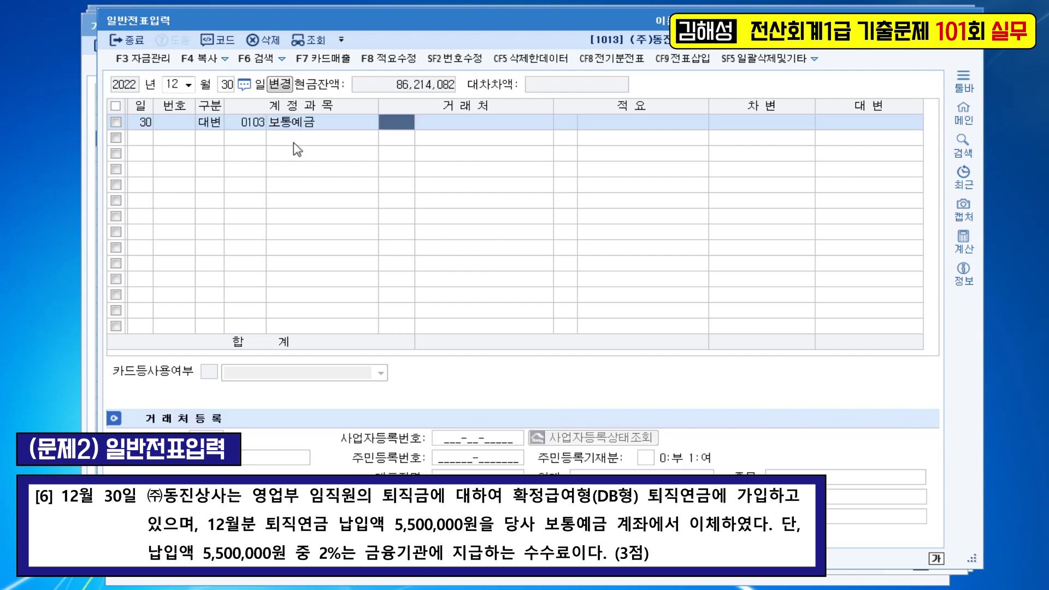
pyautogui.press('Return')
pyautogui.press('Return')
pyautogui.write('5')
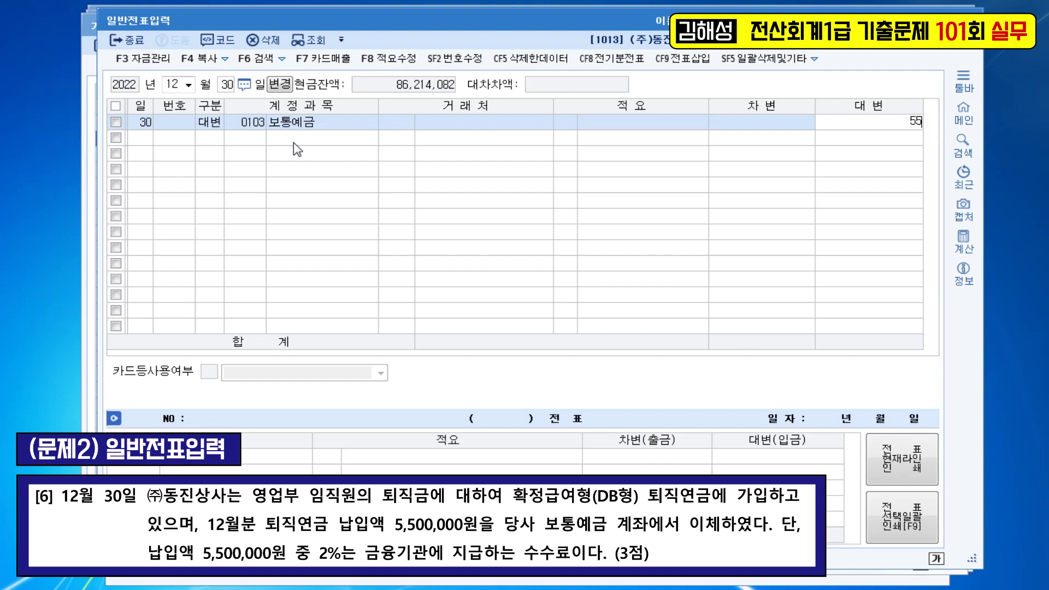
pyautogui.write(',500,000')
pyautogui.press('Return')
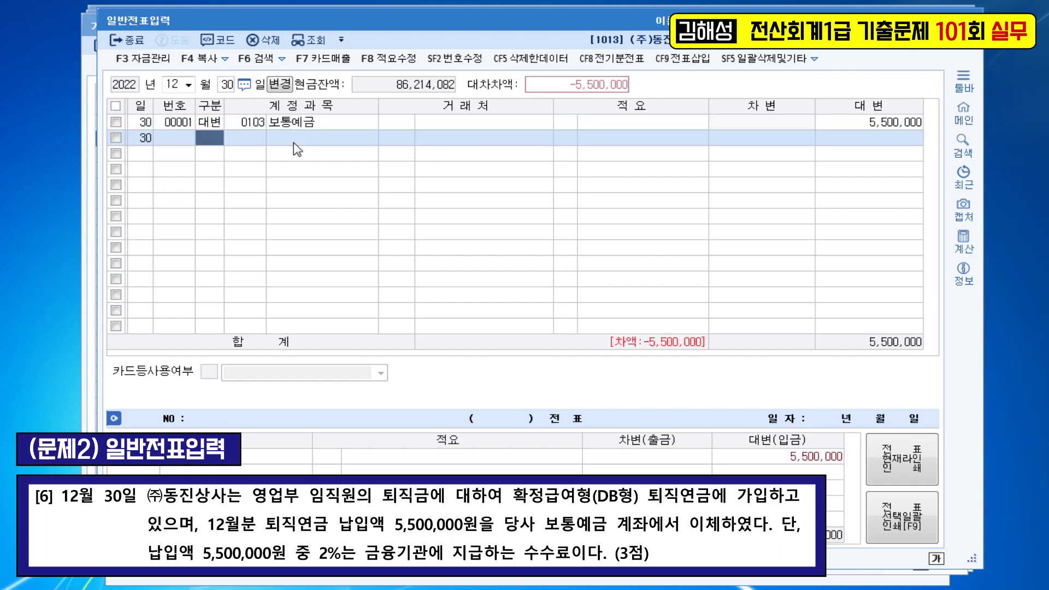
# - Enter a debit line on December 30 for account 831 수수료비용 with amount 110,000
pyautogui.write('3')
pyautogui.press('Return')
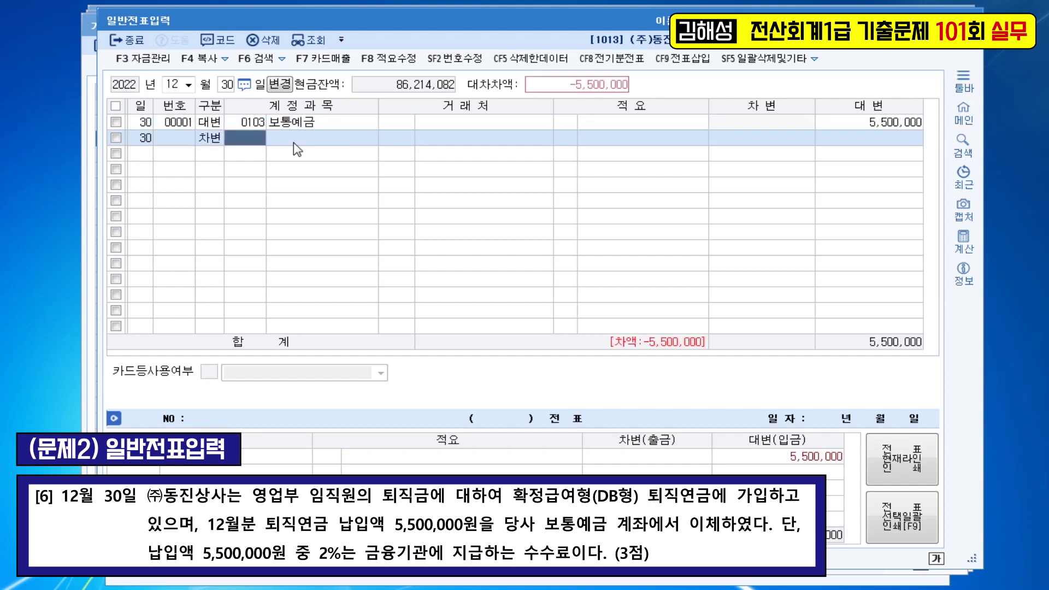
pyautogui.write('831')
pyautogui.press('Return')
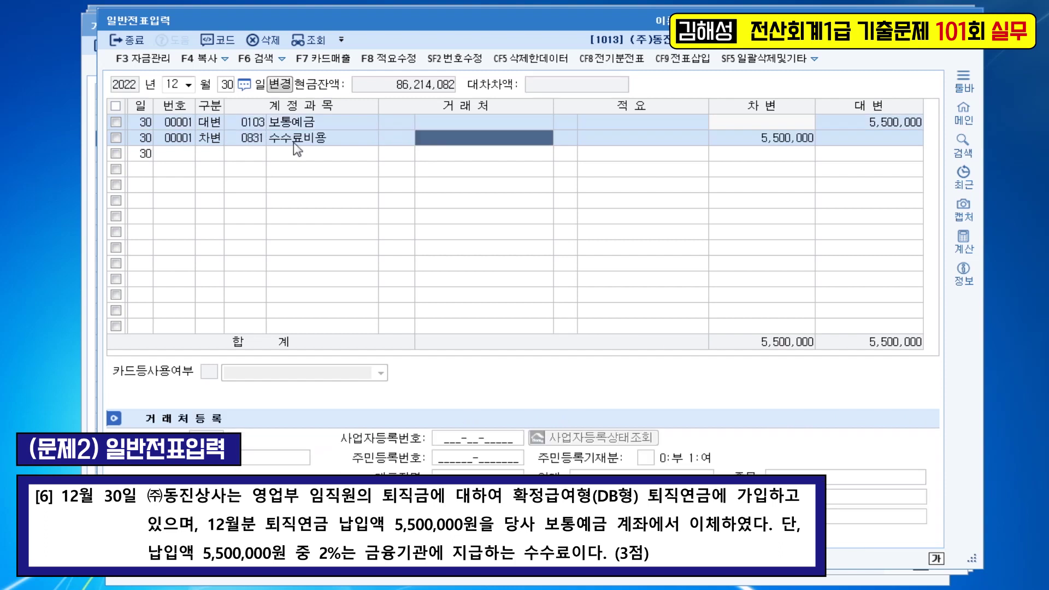
pyautogui.press('Return')
pyautogui.press('Return')
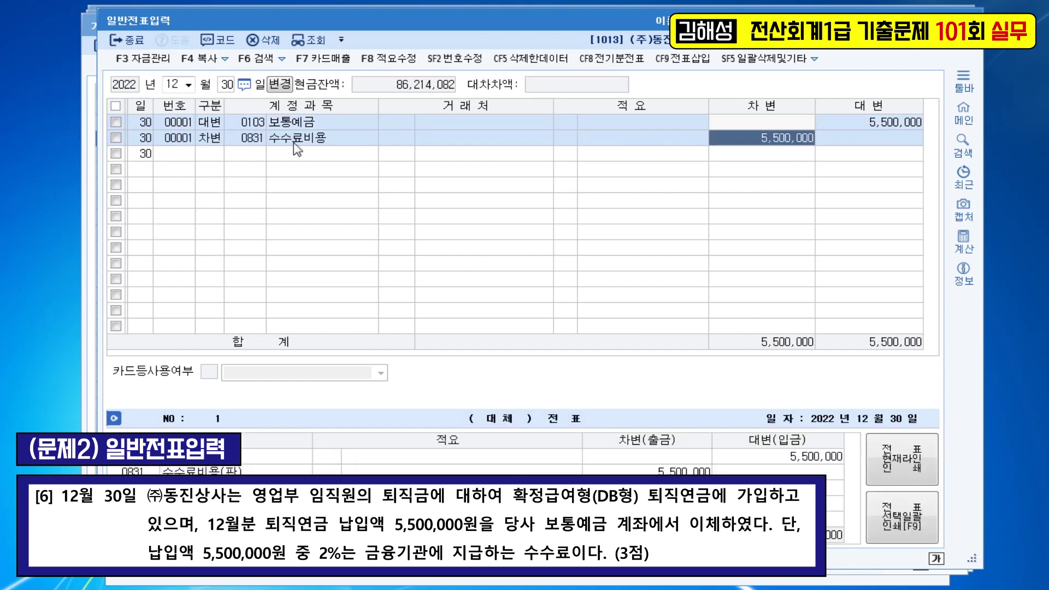
pyautogui.write('110000')
pyautogui.press('Return')
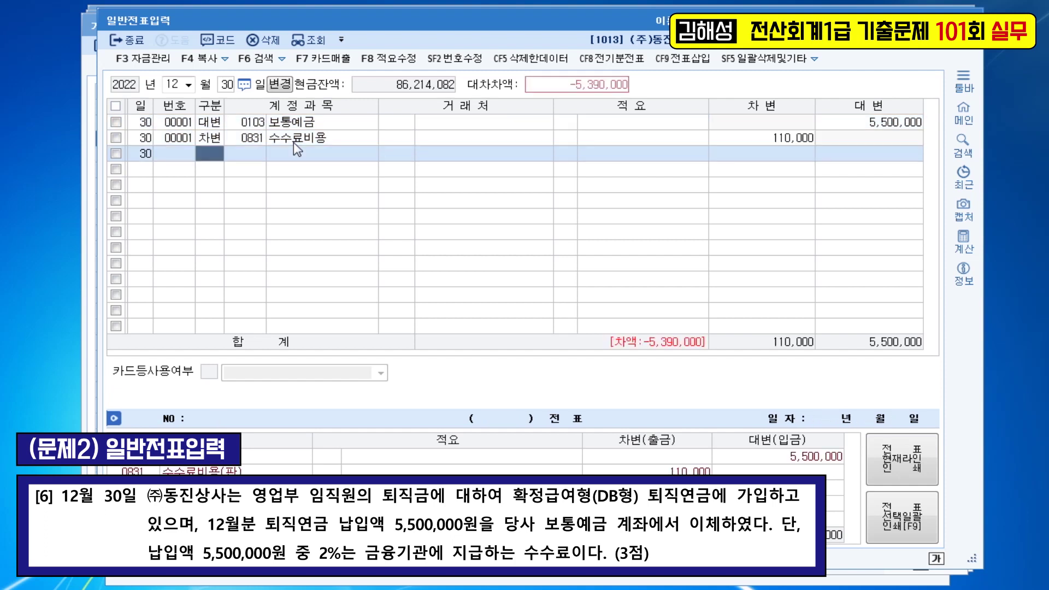
# - Enter a debit line on December 30 for account 186 퇴직연금운용자산 with amount 5,390,000
pyautogui.write('3')
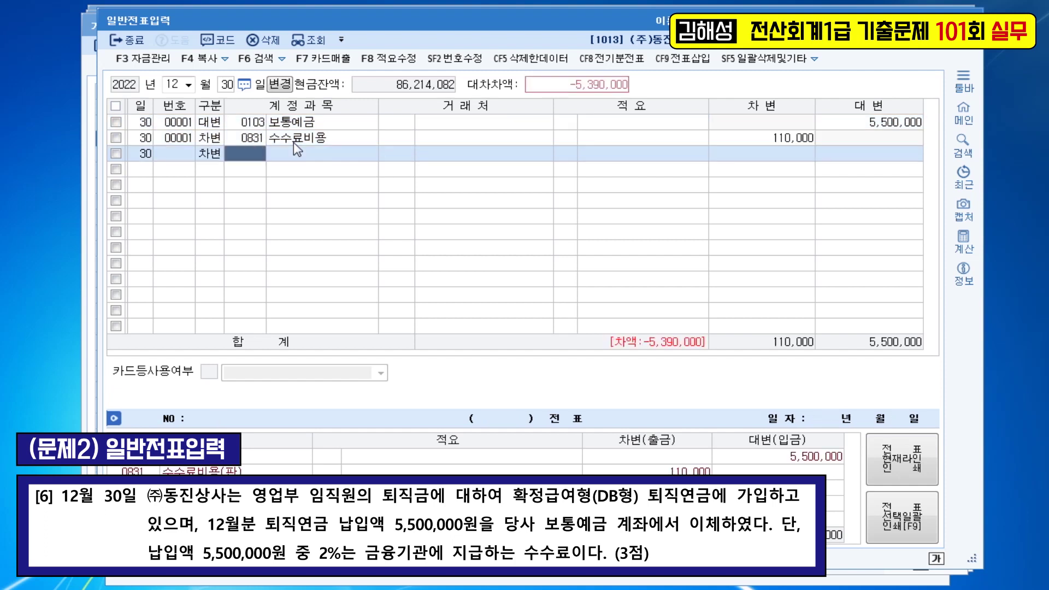
pyautogui.write('퇴직')
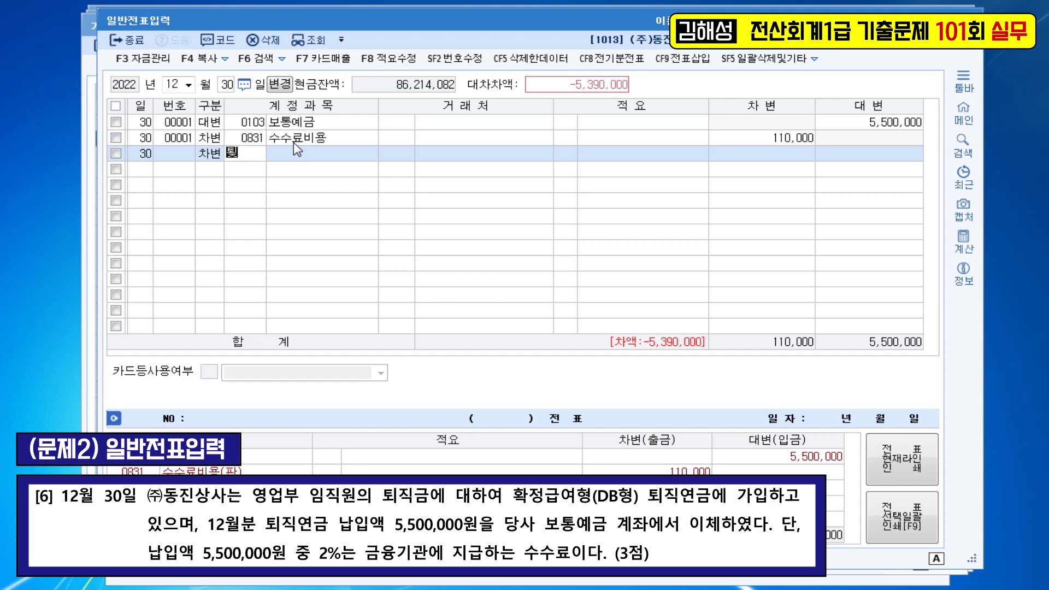
pyautogui.press('Return')
pyautogui.press('Down')
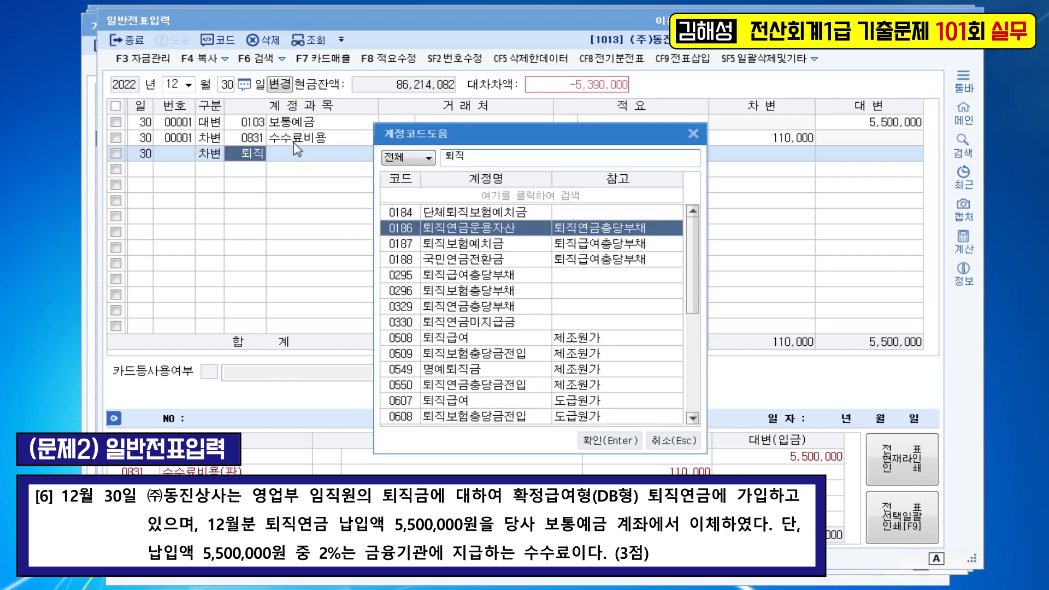
pyautogui.press('Return')
pyautogui.press('Return')
pyautogui.press('Return')
pyautogui.press('Return')
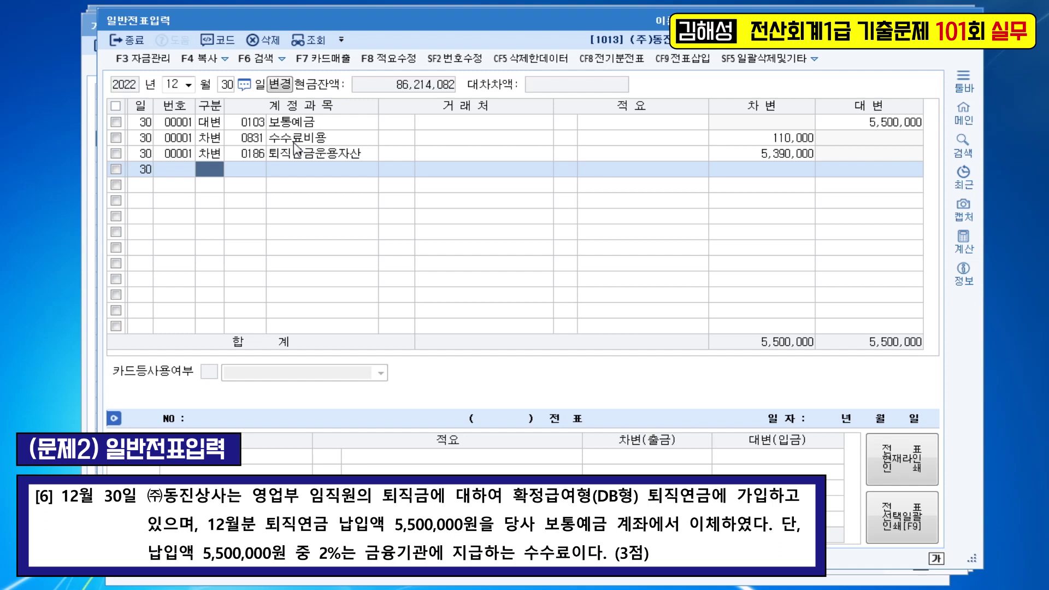
pyautogui.click(297, 143)
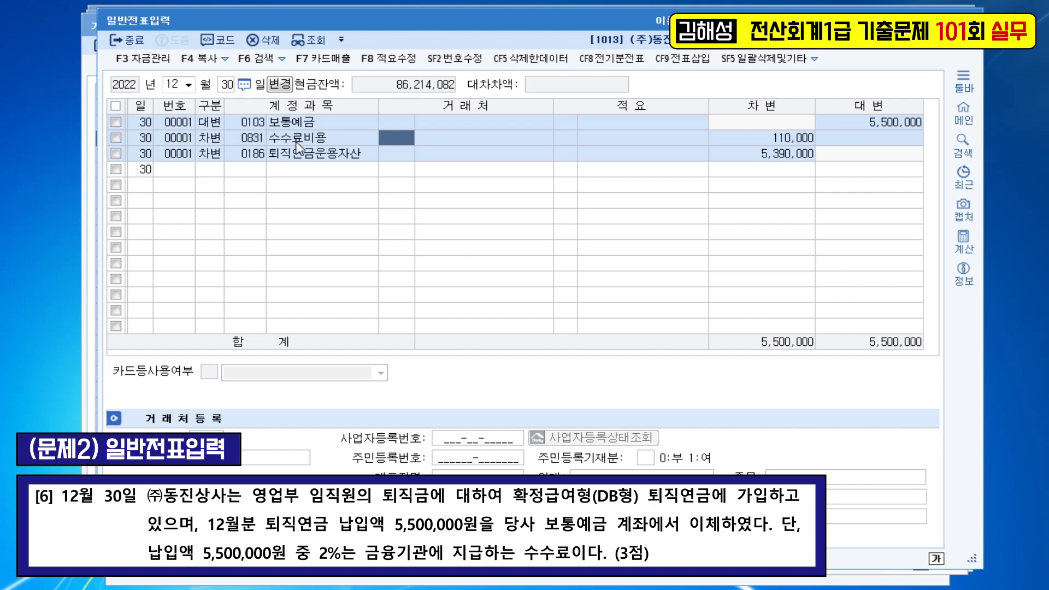
pyautogui.click(336, 164)
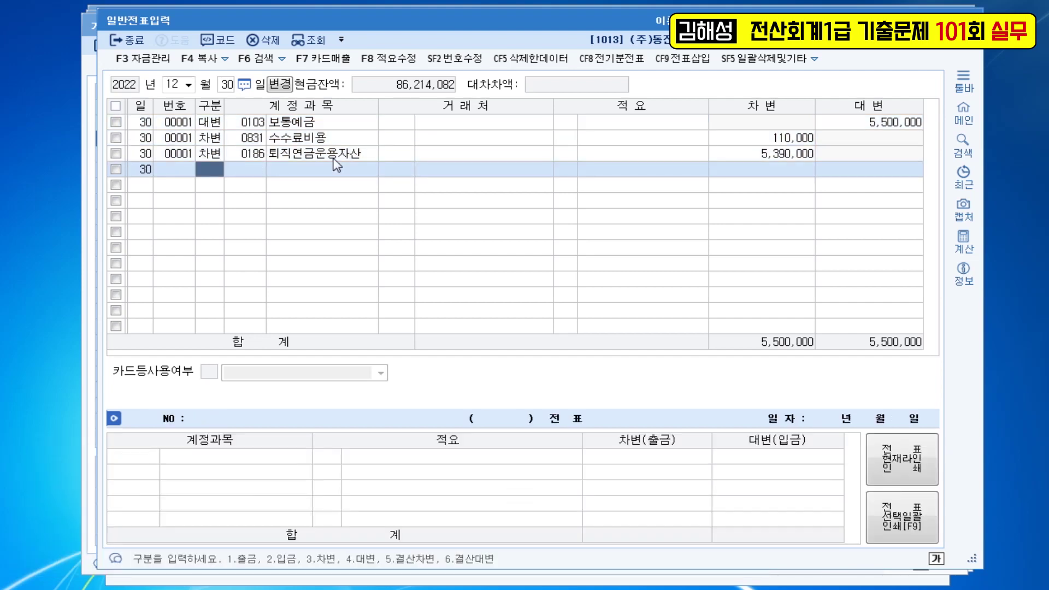
# - Open the 매입매출전표입력 screen and set the entry date to July 25
pyautogui.hotkey('ctrl', 'Return')
pyautogui.write('ㅁㅇ')
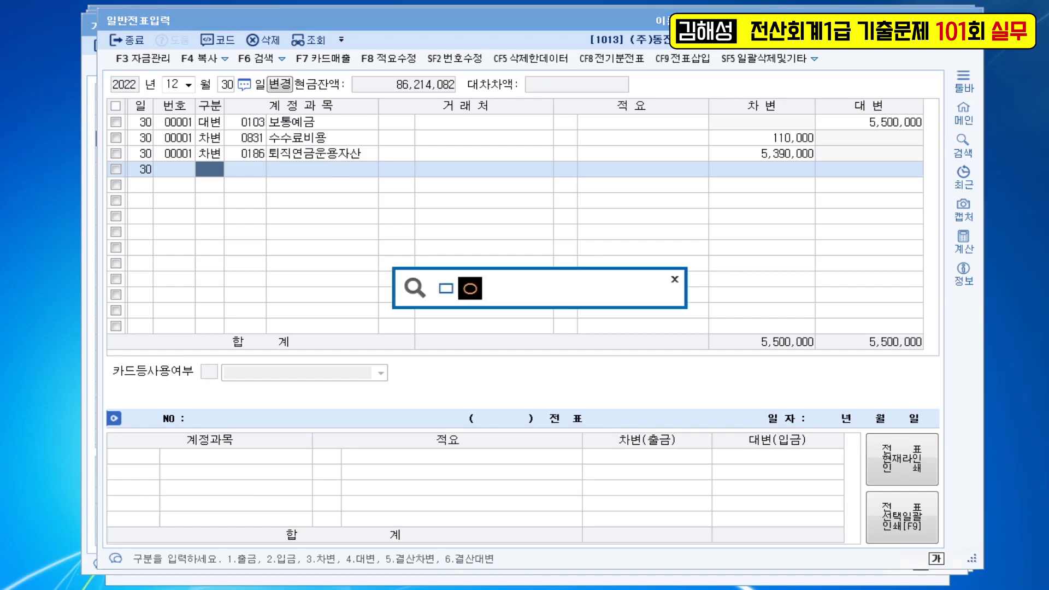
pyautogui.press('Return')
pyautogui.press('Return')
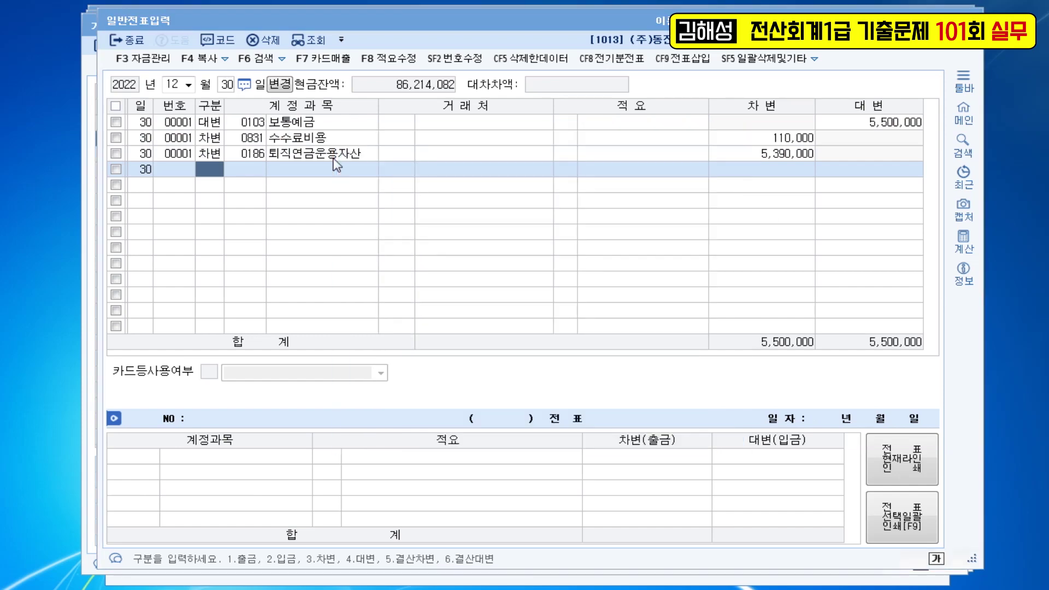
pyautogui.write('07')
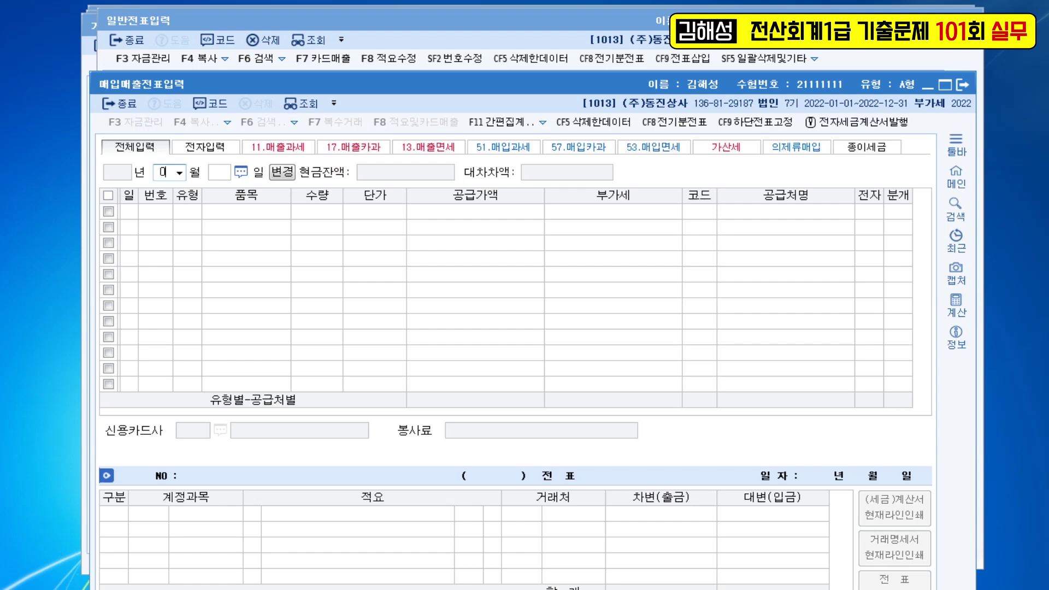
pyautogui.press('Return')
pyautogui.write('25')
pyautogui.press('Return')
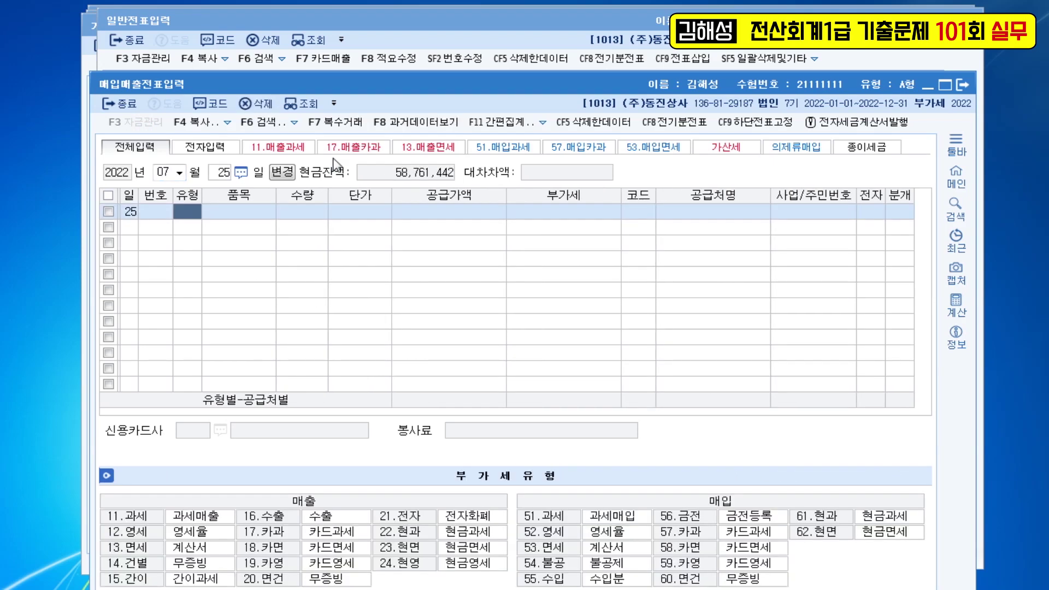
pyautogui.moveTo(576, 84); pyautogui.dragTo(582, 27)
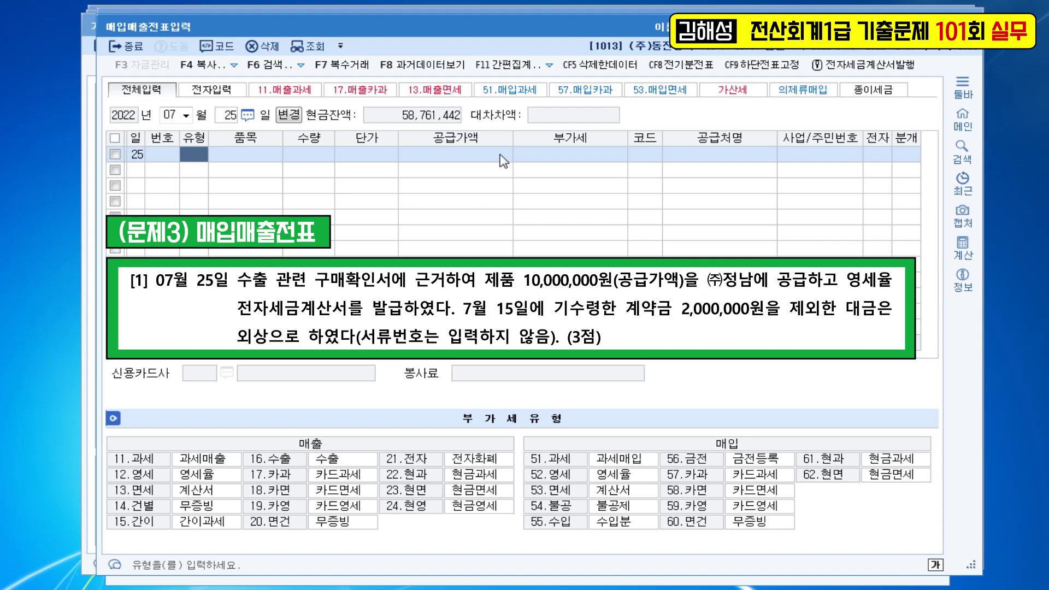
# - Start a July 25 sales entry of type 12 영세 for item 제품 with a supply amount of 10,000,000
pyautogui.write('12')
pyautogui.press('Return')
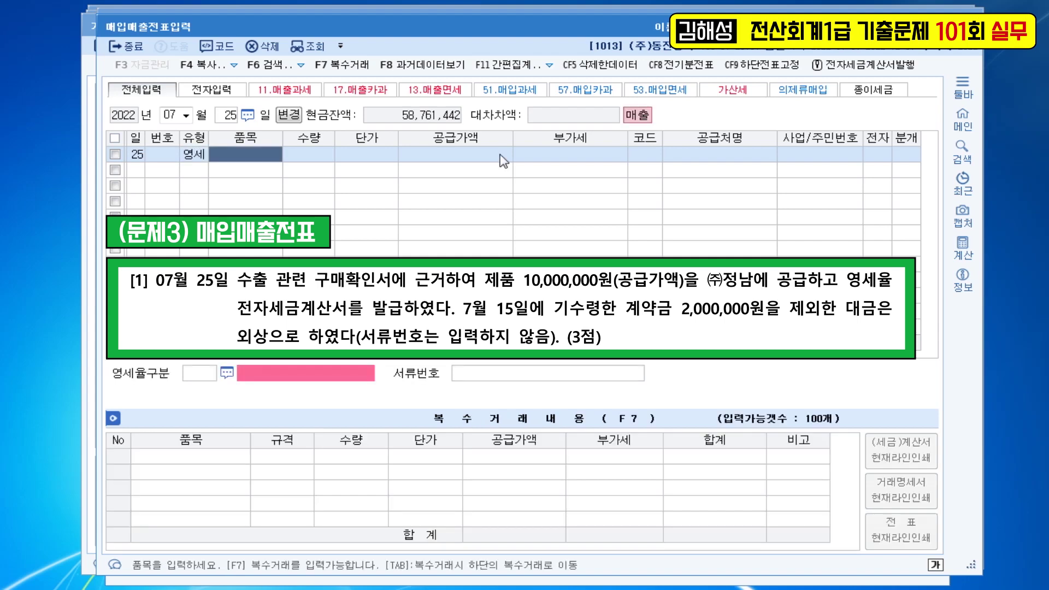
pyautogui.write('제품')
pyautogui.press('Return')
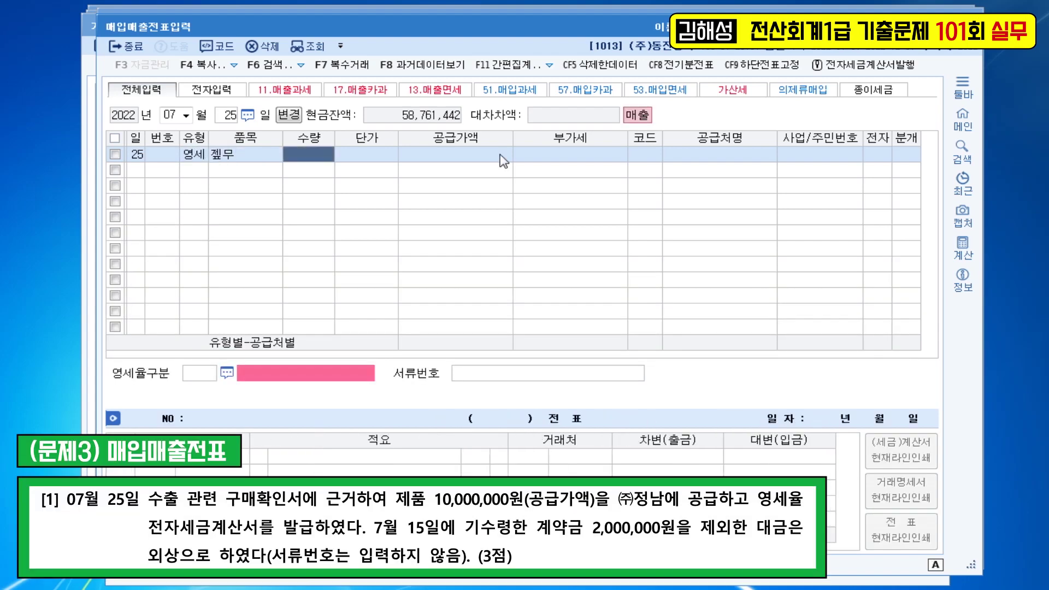
pyautogui.hotkey('shift', 'Tab')
pyautogui.write('제품')
pyautogui.press('Return')
pyautogui.press('Return')
pyautogui.press('Return')
pyautogui.write('10000000')
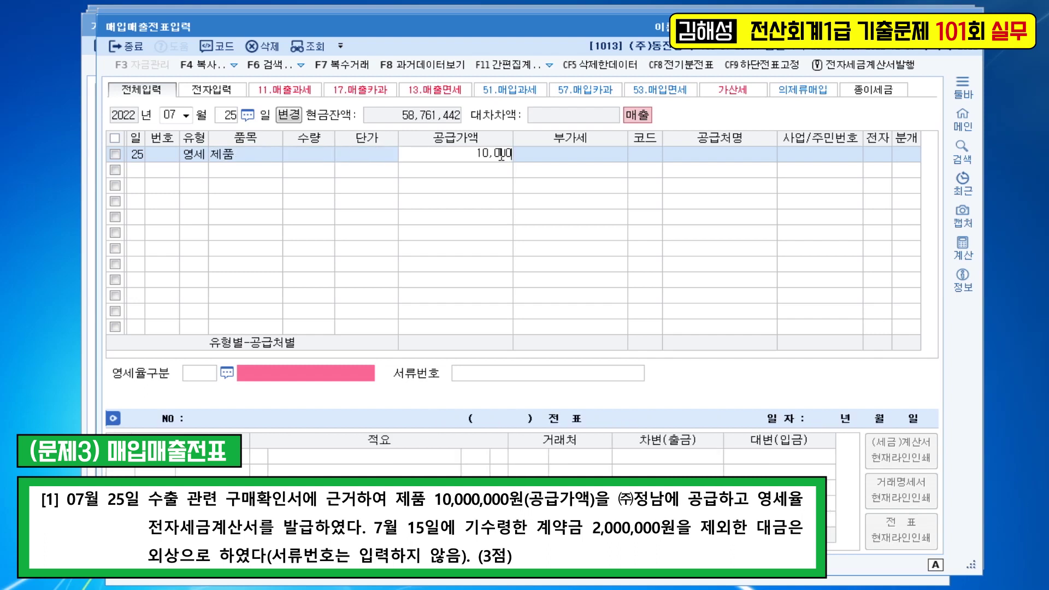
pyautogui.press('Return')
# - Set the July 25 entry's partner to (주)정남 and mark its tax invoice as electronic (여)
pyautogui.write('정남')
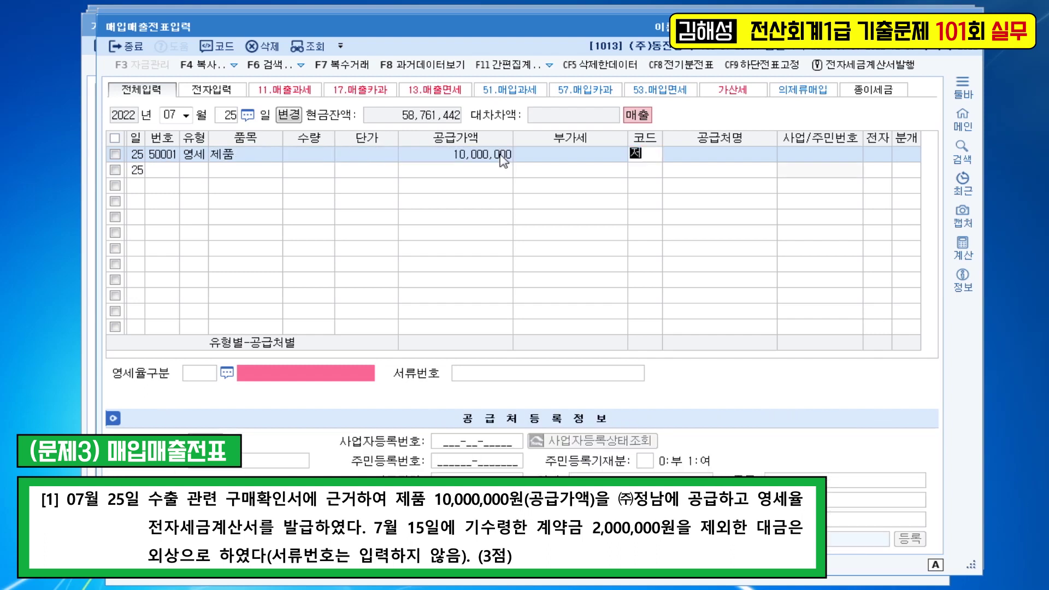
pyautogui.press('Return')
pyautogui.press('Return')
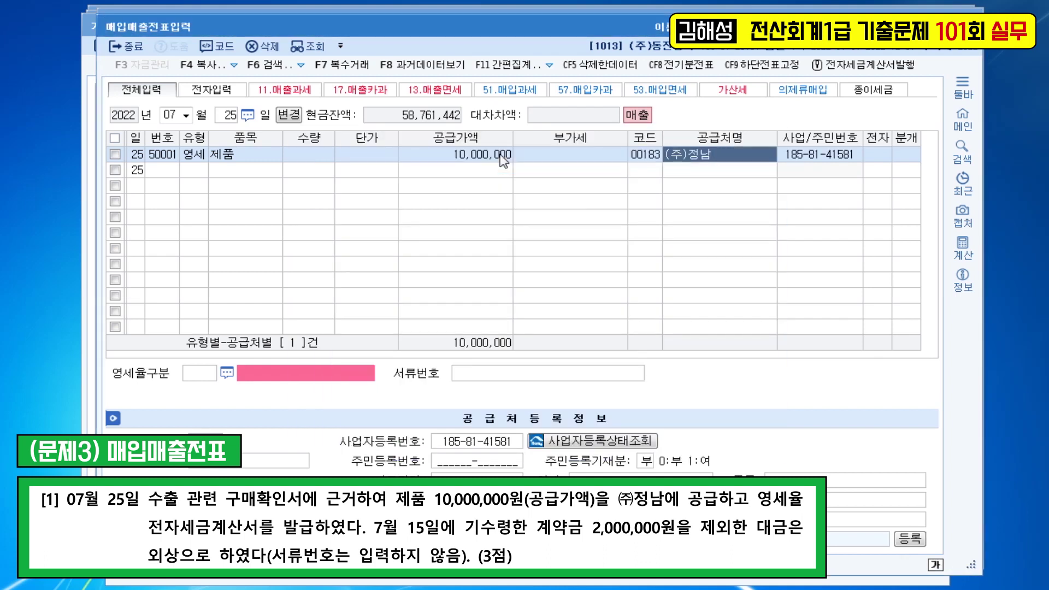
pyautogui.press('1')
pyautogui.press('Return')
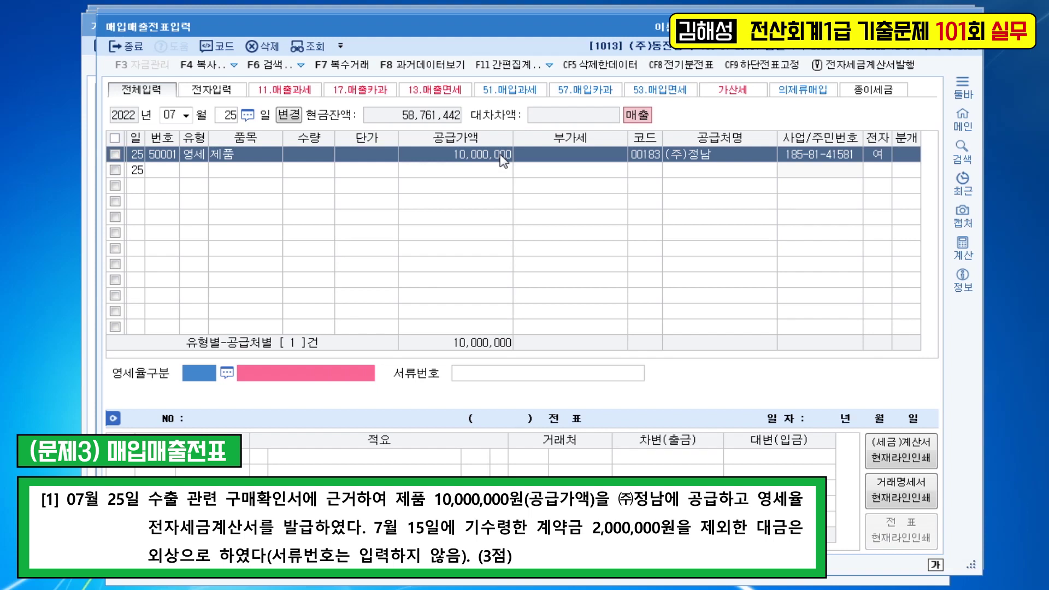
# - Set the 영세율구분 of the July 25 entry to 3 (내국신용장·구매확인서), leaving the document number blank
pyautogui.write('3')
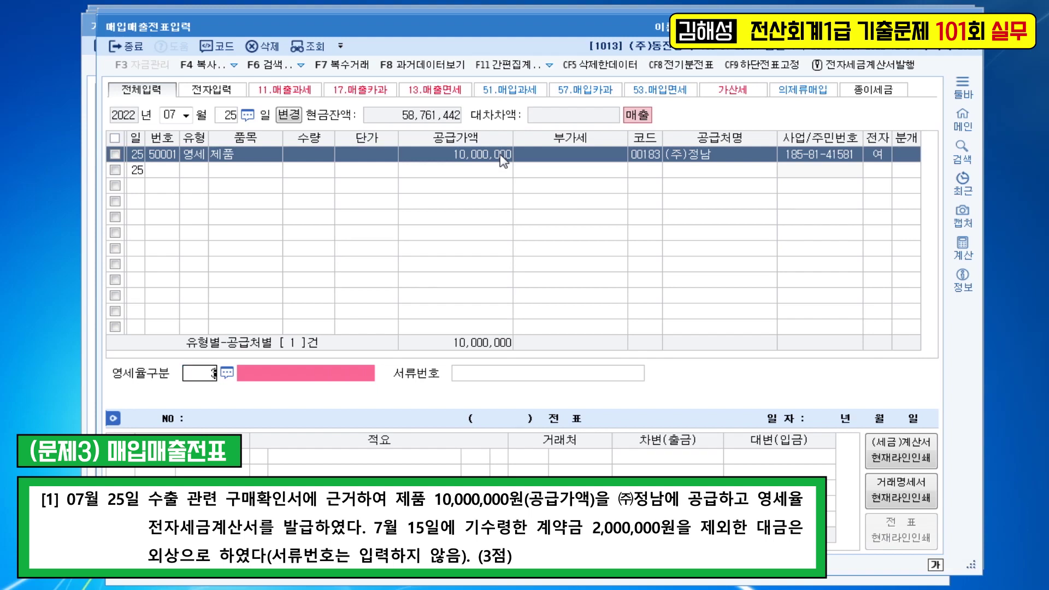
pyautogui.press('Return')
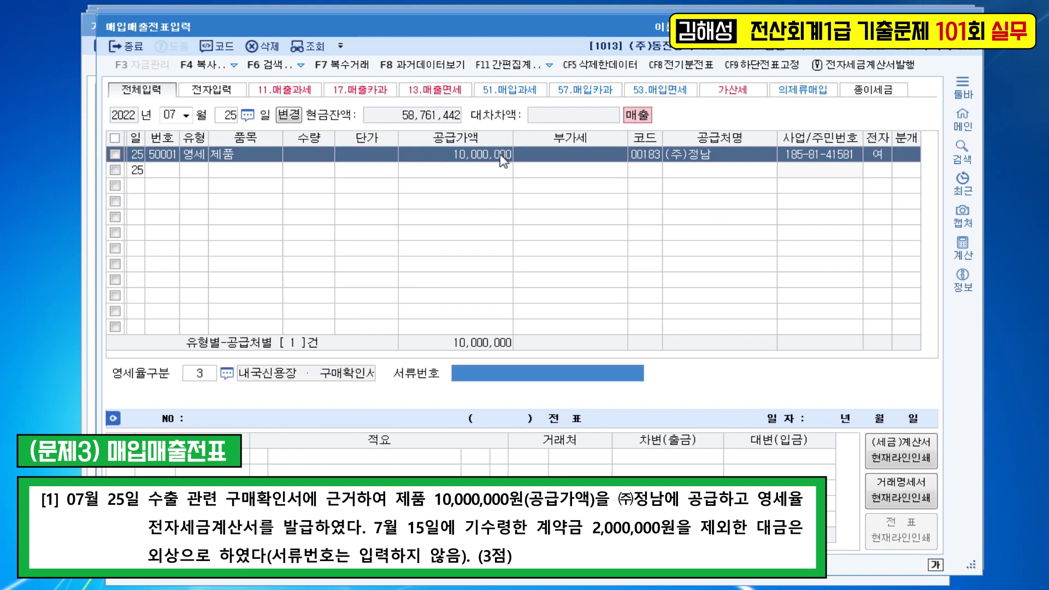
pyautogui.press('Return')
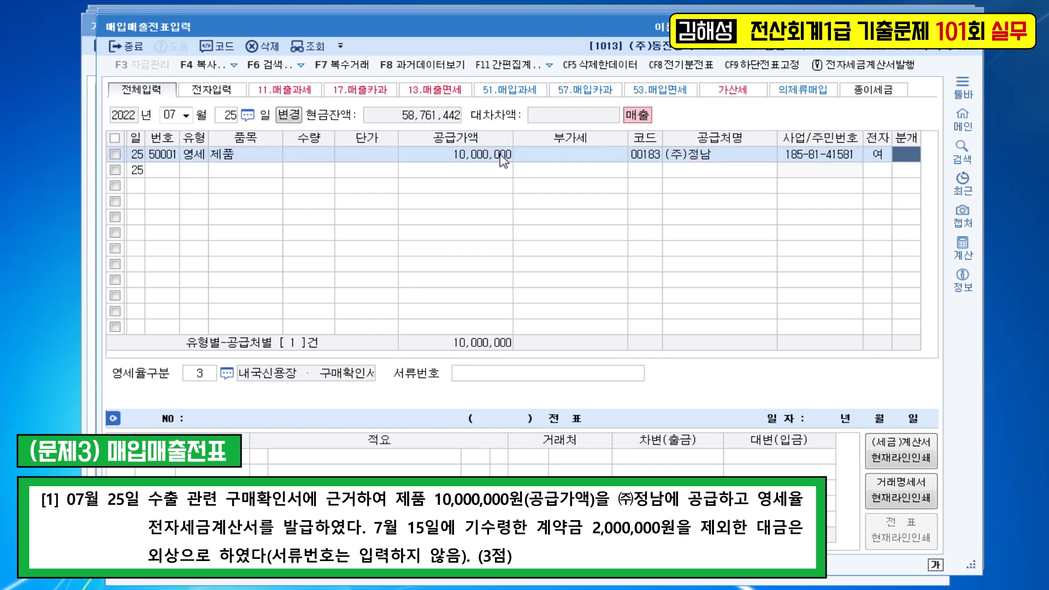
# - Set the July 25 entry's journal type to 혼합 and accept the 404 제품매출 credit line
pyautogui.write('3')
pyautogui.press('Return')
pyautogui.press('Return')
pyautogui.press('Return')
# - Enter a debit line for account 259 선수금 of 2,000,000 in the July 25 journal
pyautogui.write('3')
pyautogui.press('Return')
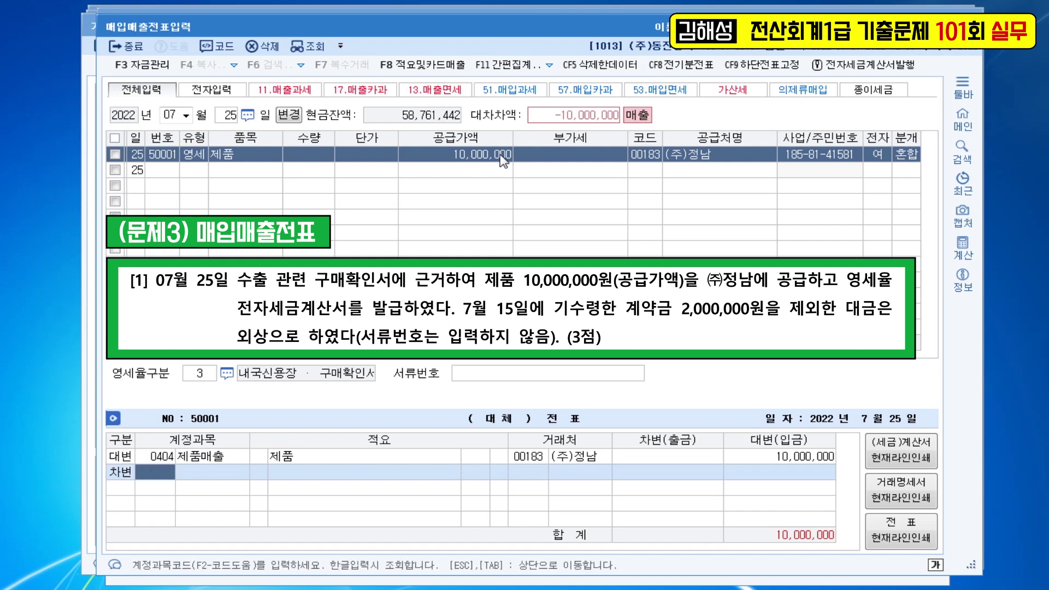
pyautogui.write('선수금')
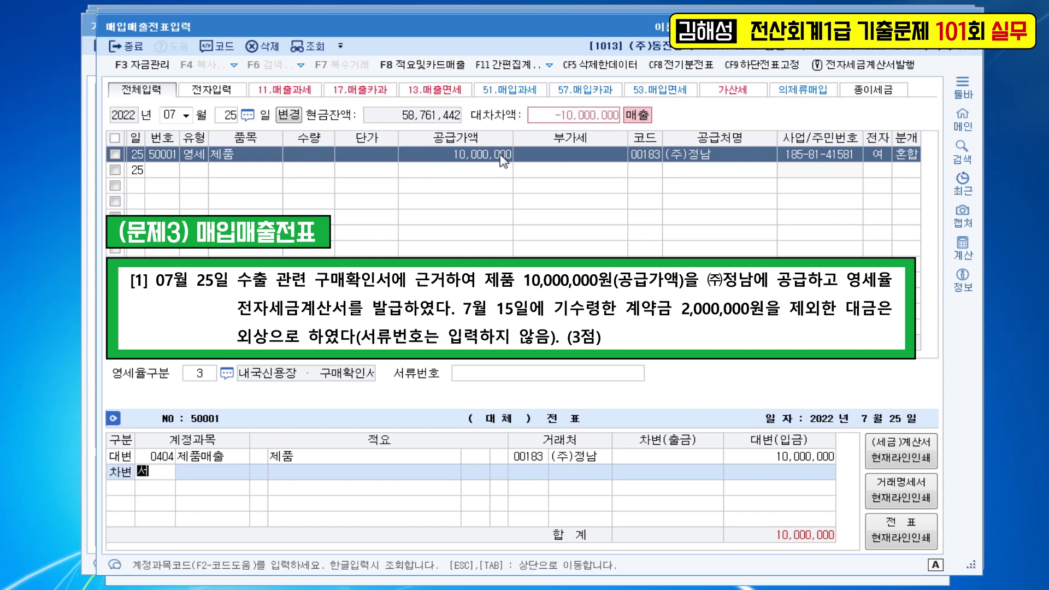
pyautogui.press('Return')
pyautogui.press('Return')
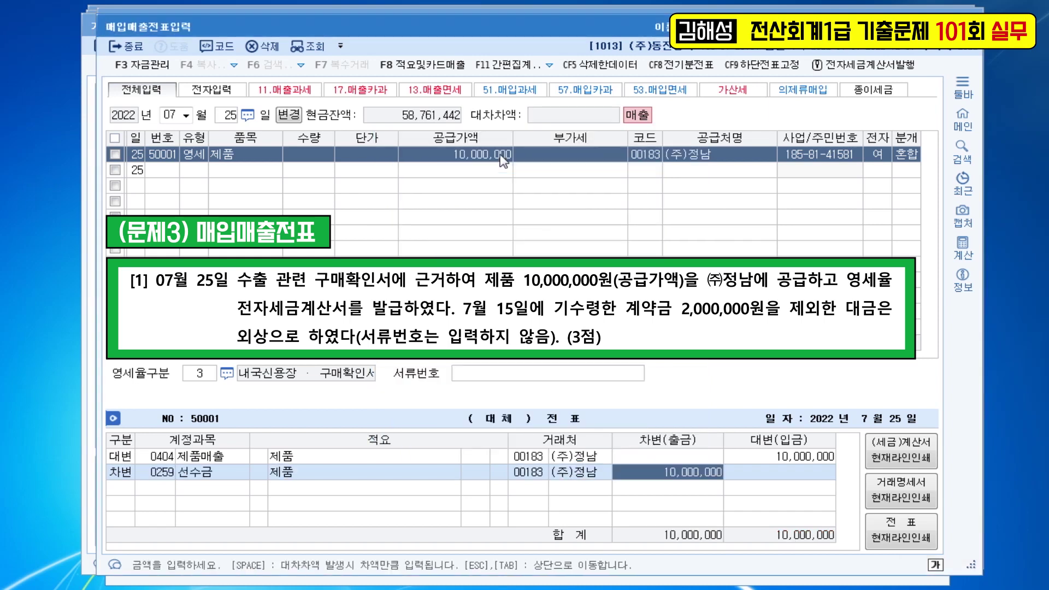
pyautogui.write('2000000')
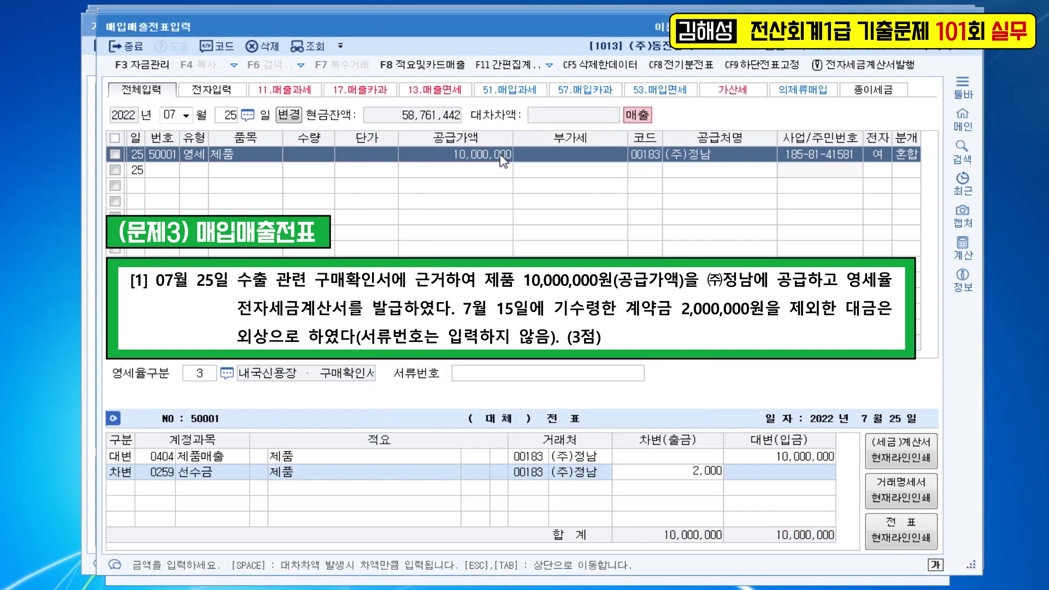
pyautogui.press('Return')
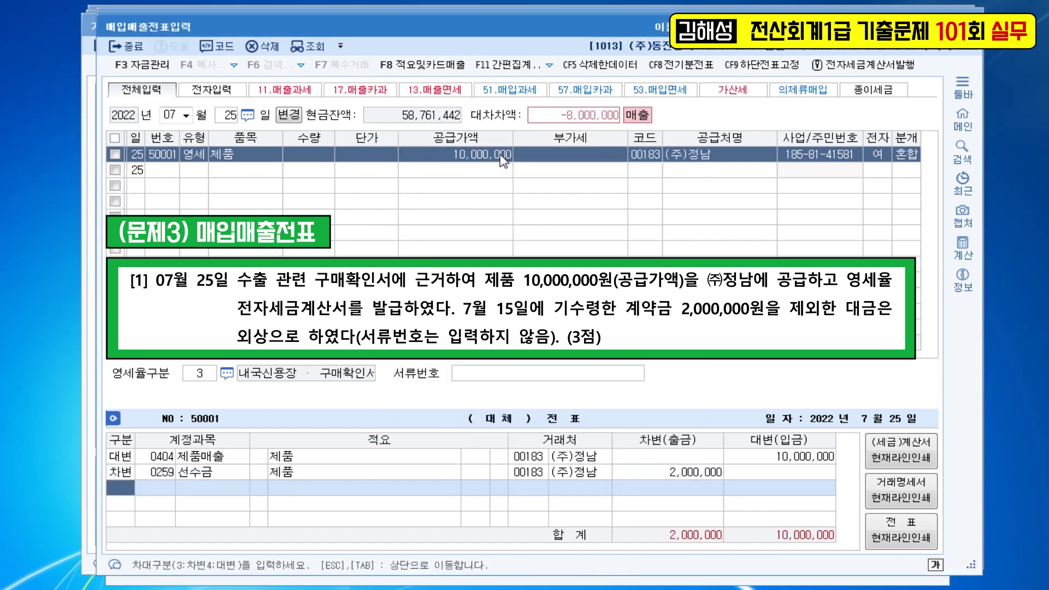
# - Enter a debit line for account 108 외상매출금 of 8,000,000 to complete the July 25 journal
pyautogui.write('3')
pyautogui.press('Return')
pyautogui.write('108')
pyautogui.press('Return')
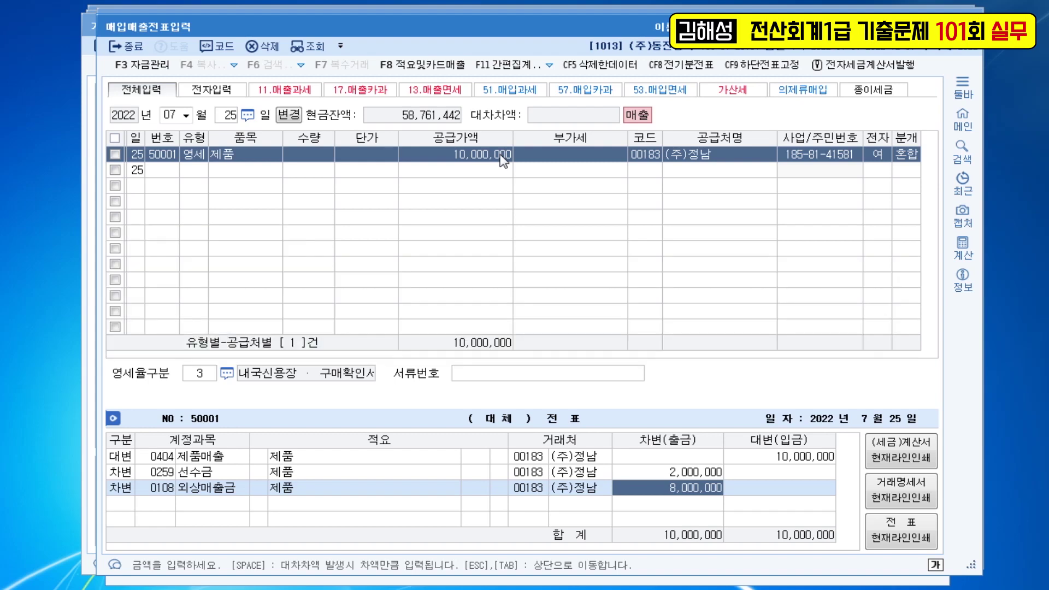
pyautogui.press('Return')
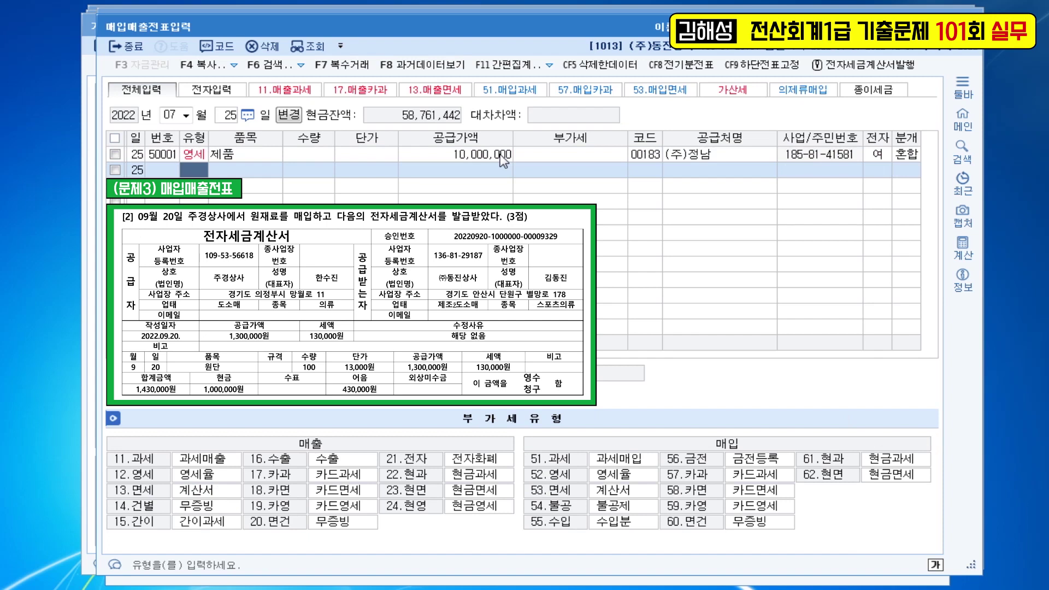
# - Change the entry date to September 20 and start a purchase entry of type 51 과세
pyautogui.press('Escape')
pyautogui.press('Escape')
pyautogui.write('0920')
pyautogui.press('Return')
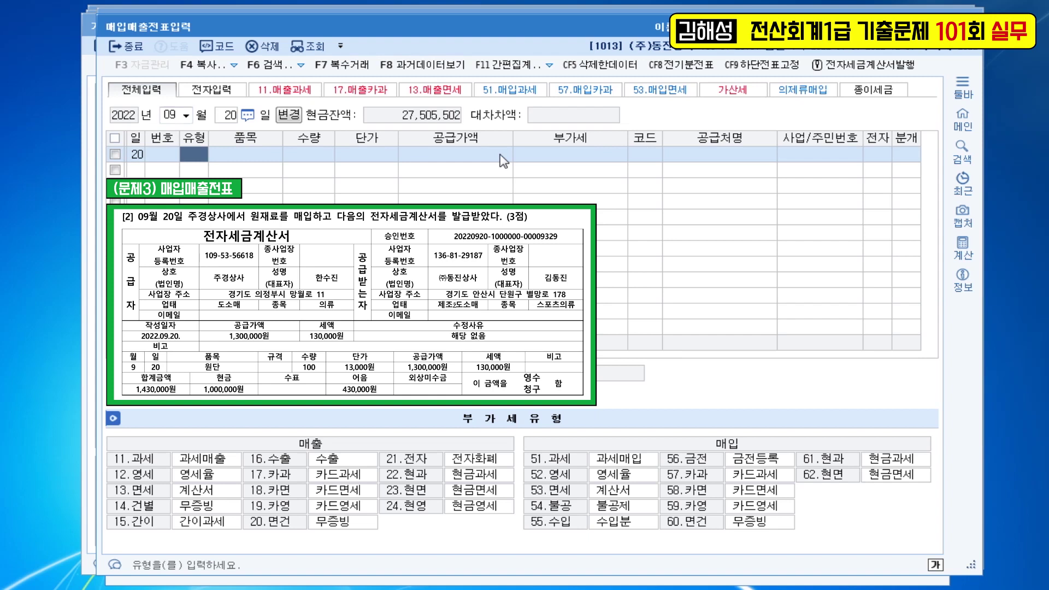
pyautogui.write('51')
pyautogui.press('Return')
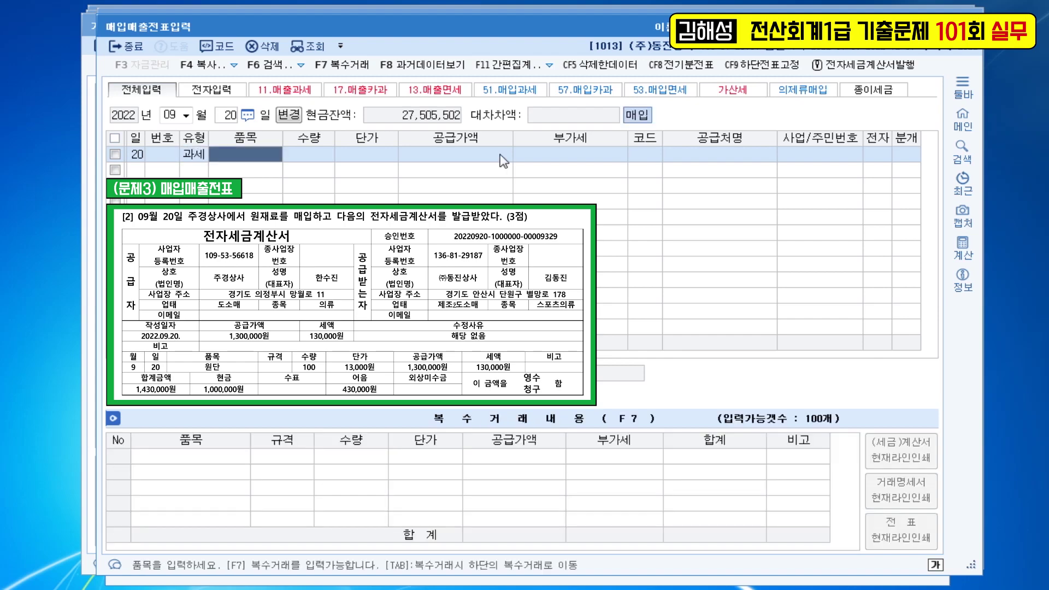
# - Enter item 원재료 with a supply amount of 1,300,000 and accept the 130,000 VAT
pyautogui.write('원재료')
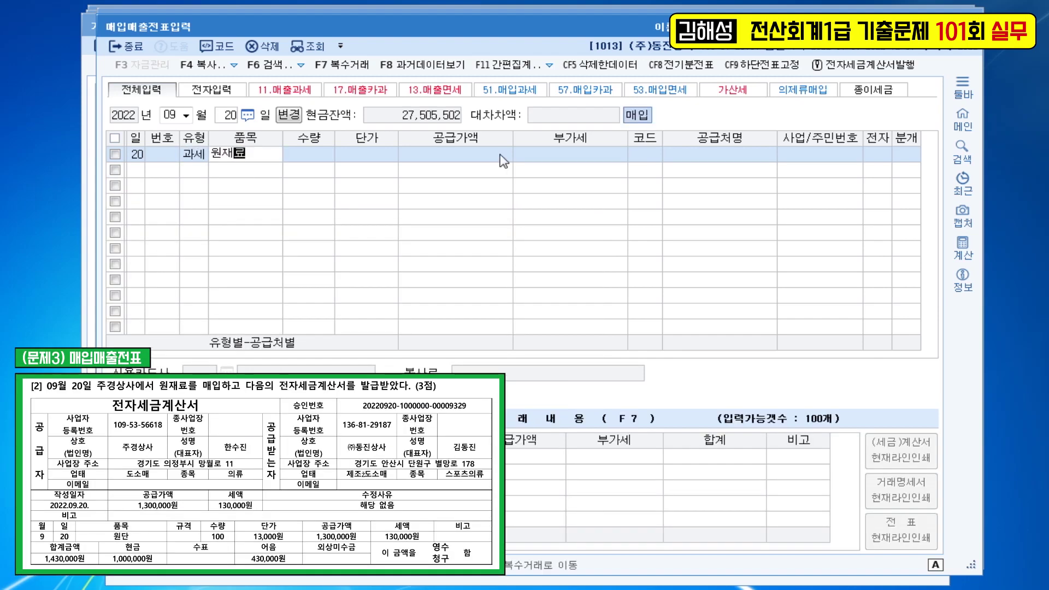
pyautogui.press('Return')
pyautogui.press('Return')
pyautogui.press('Return')
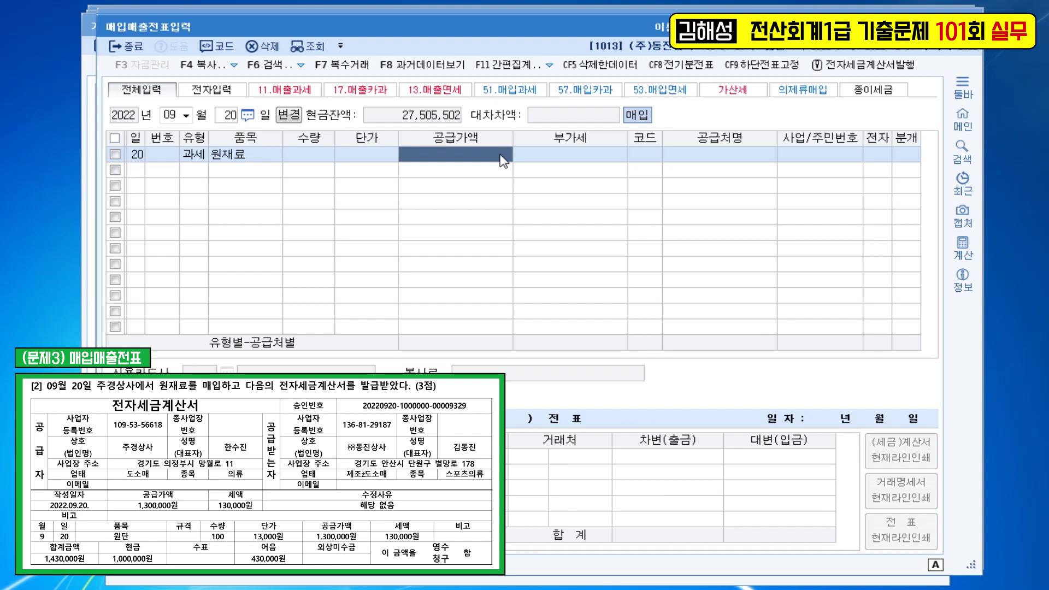
pyautogui.write('1300000')
pyautogui.press('Return')
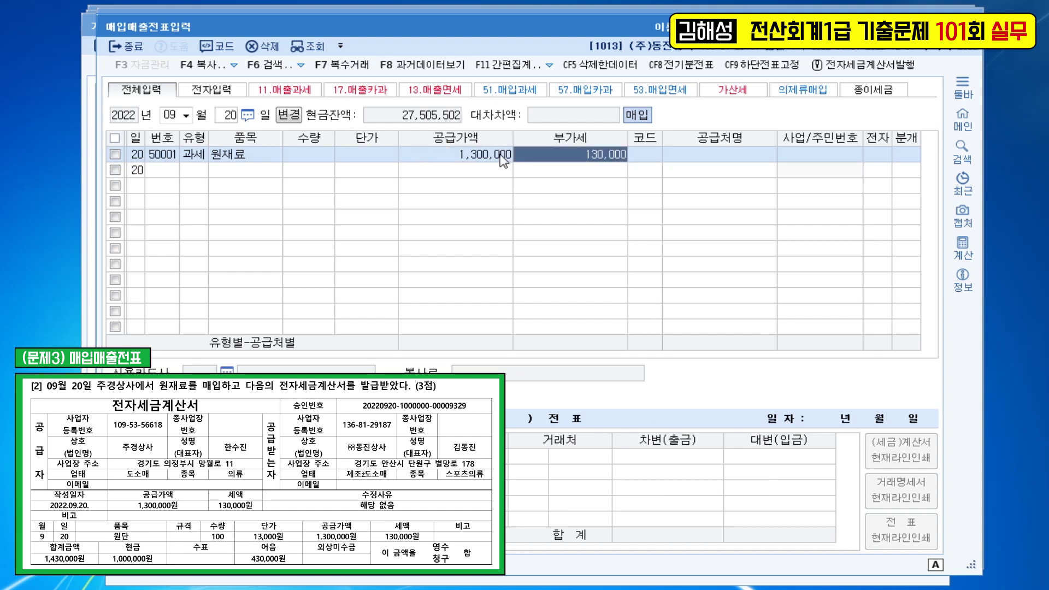
pyautogui.press('Return')
# - Set the September 20 entry's partner to 주경상사 and mark its tax invoice as electronic (여)
pyautogui.write('주경')
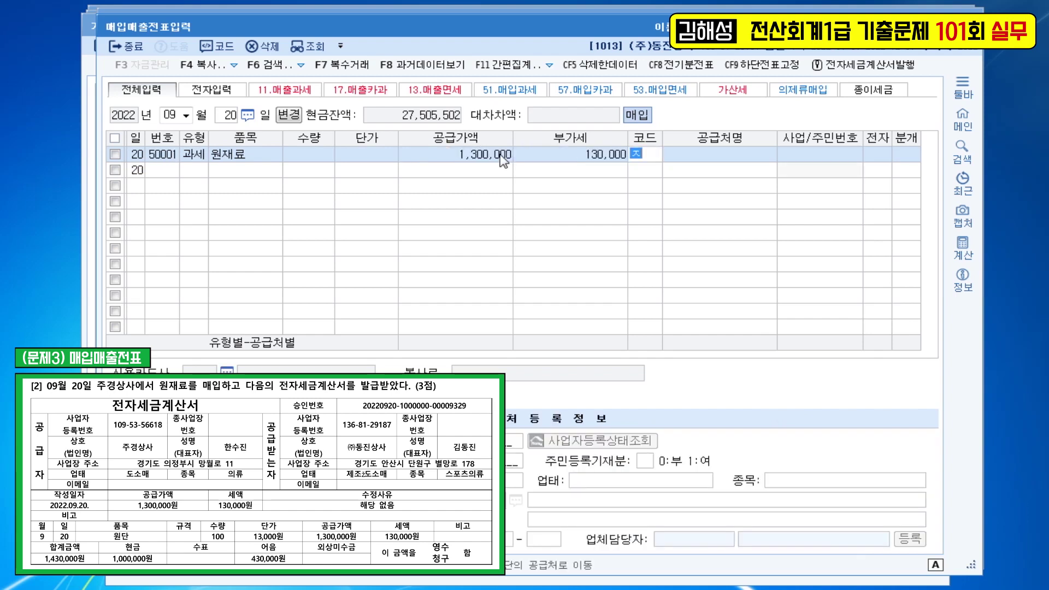
pyautogui.press('Return')
pyautogui.press('Return')
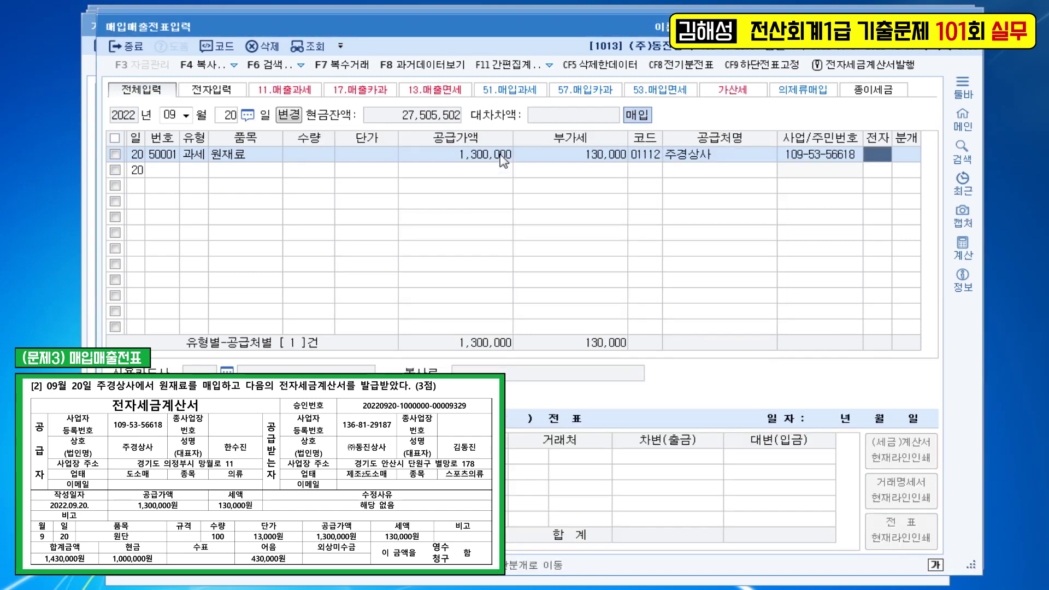
pyautogui.write('1')
pyautogui.press('Return')
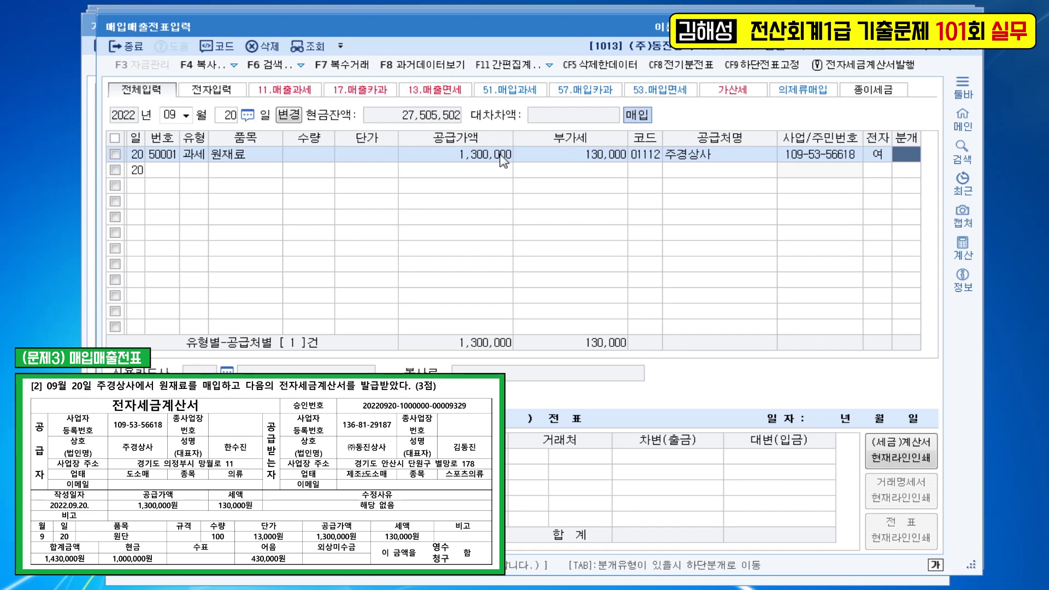
# - Set the September 20 entry's journal type to 혼합 and accept the 135 부가세대급금 and 153 원재료 debit lines
pyautogui.write('3')
pyautogui.press('Return')
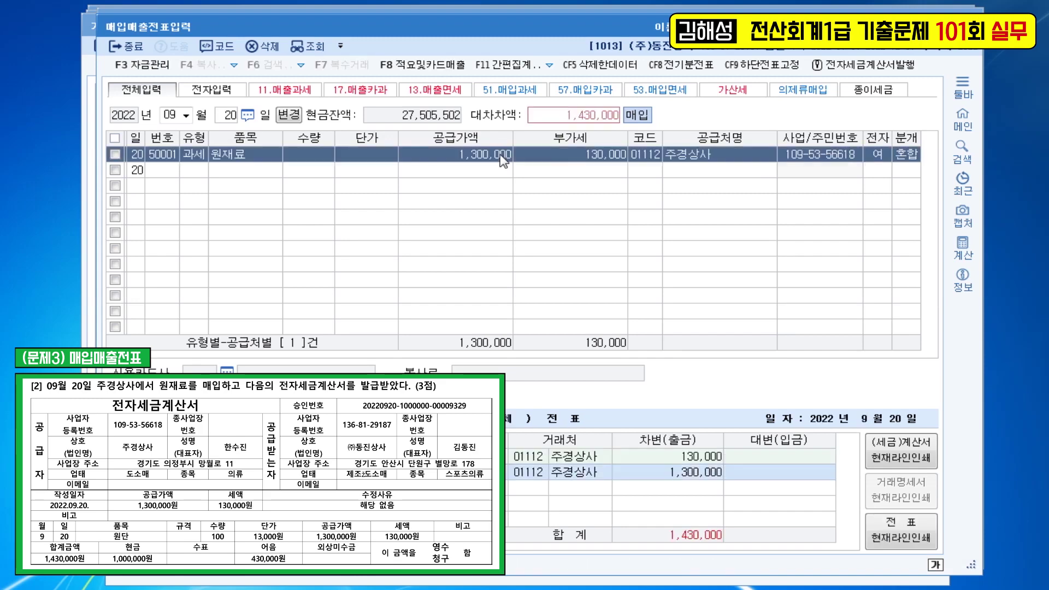
pyautogui.press('Return')
pyautogui.press('Return')
pyautogui.press('Return')
pyautogui.press('Return')
pyautogui.press('Return')
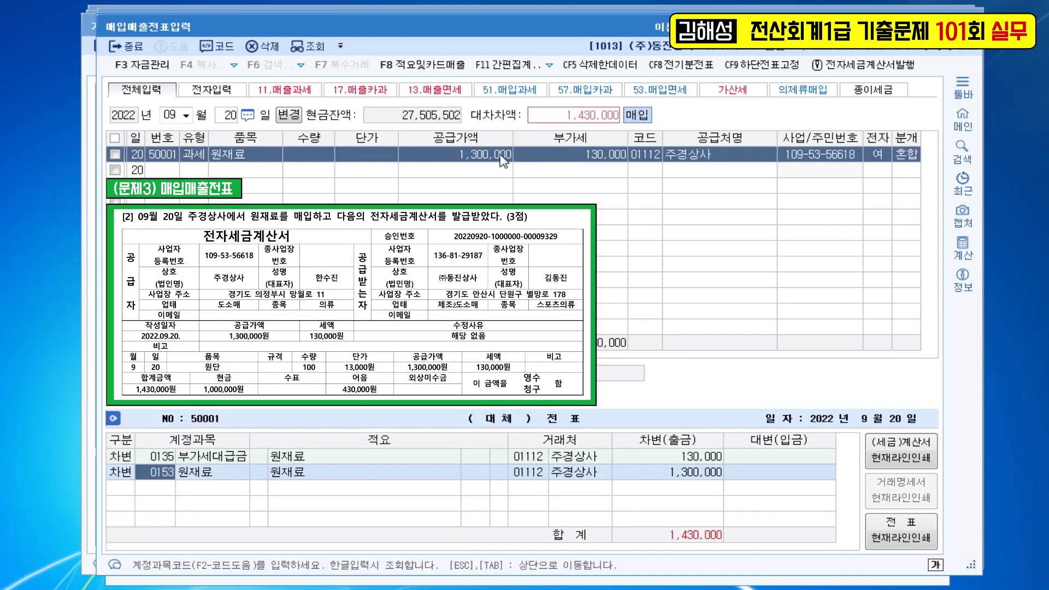
# - Enter a credit line for account 101 현금 of 1,000,000 in the September 20 journal
pyautogui.write('4')
pyautogui.press('Return')
pyautogui.write('101')
pyautogui.press('Return')
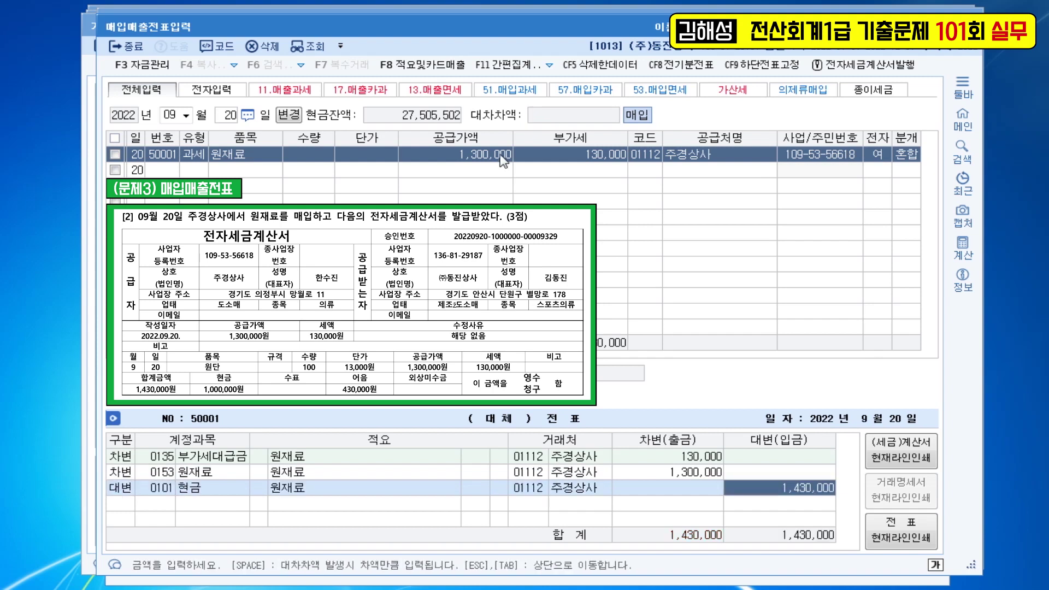
pyautogui.write('1000000')
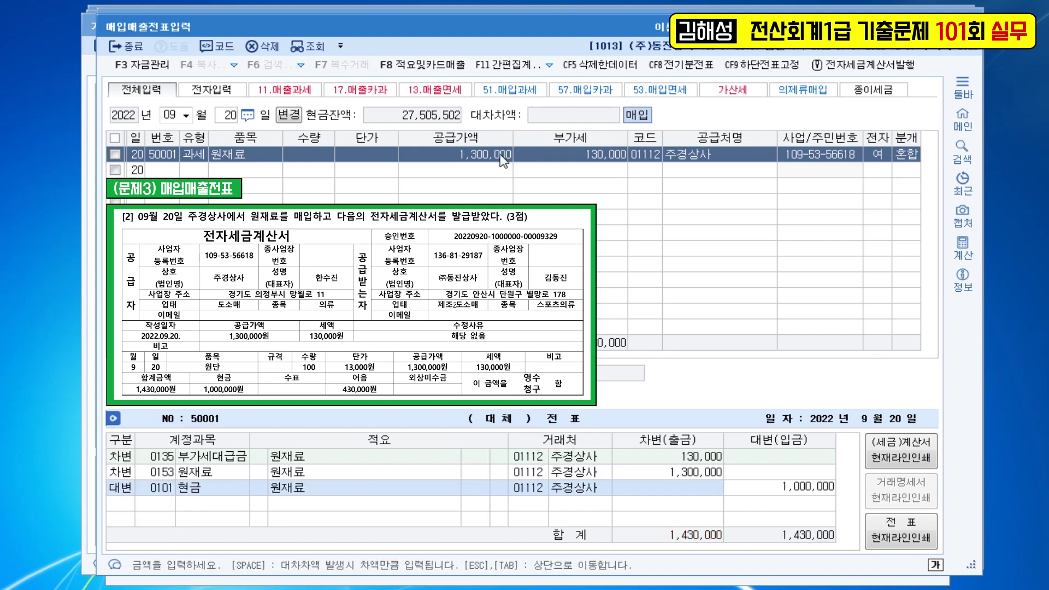
pyautogui.press('Return')
# - Add a credit line for account 252 지급어음 of 430,000 and finish the September 20 journal
pyautogui.write('252')
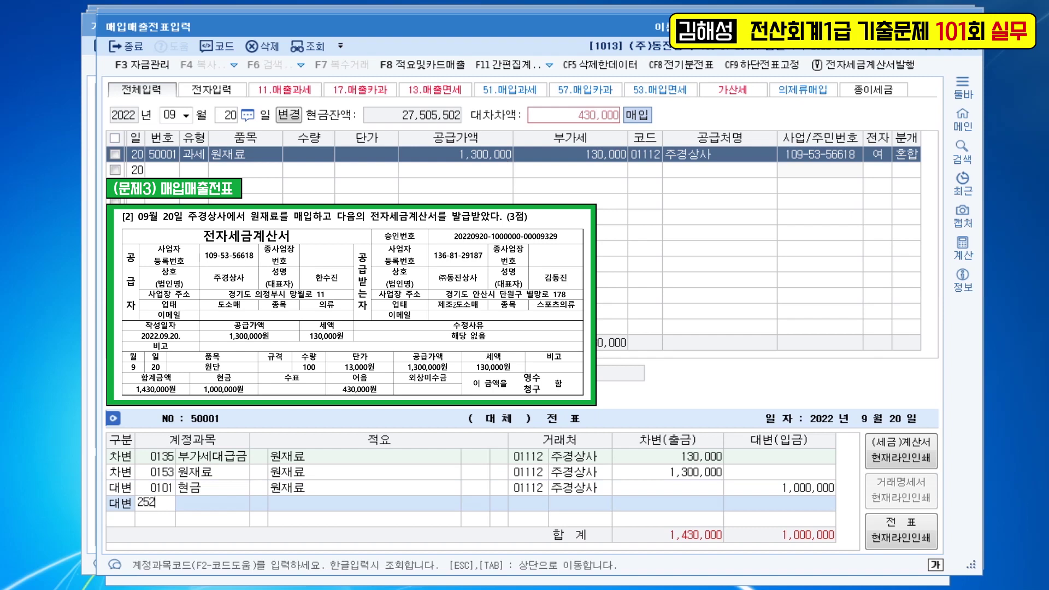
pyautogui.press('Return')
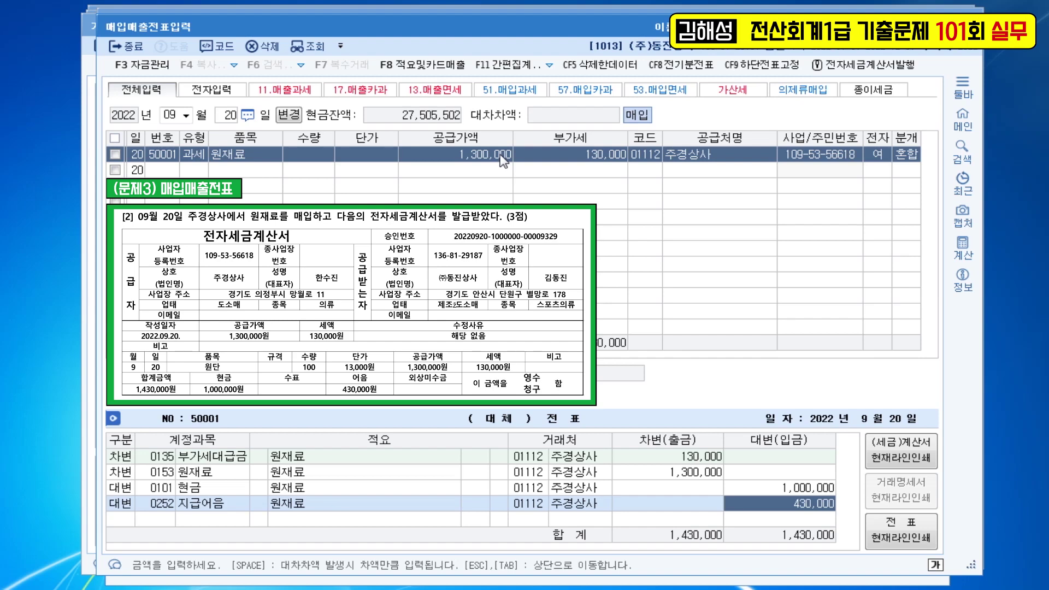
pyautogui.press('Escape')
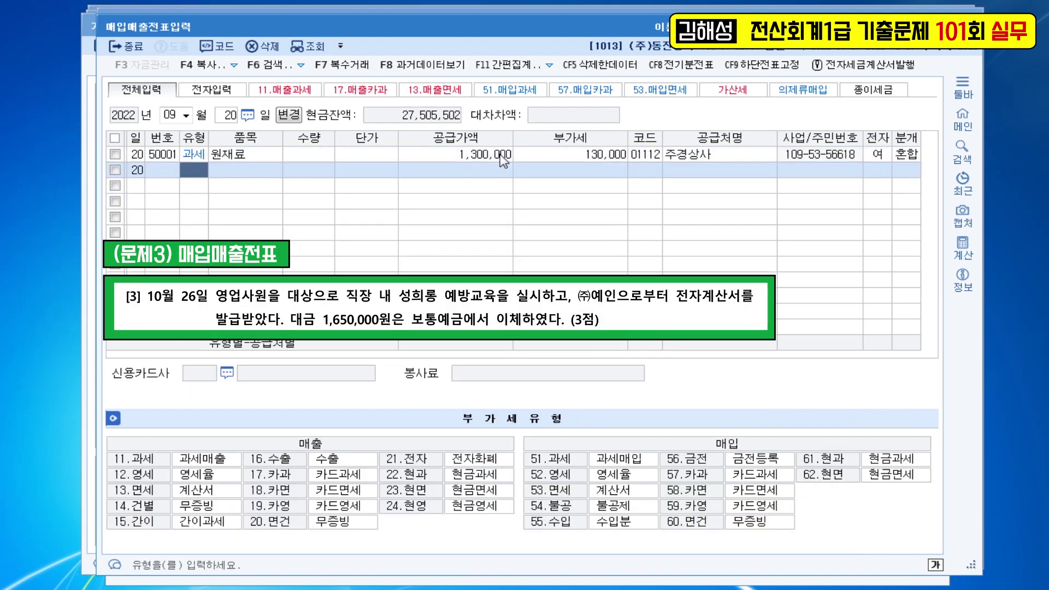
# - Start a voucher dated October 26 with VAT type 53 면세
pyautogui.press('Escape')
pyautogui.press('Escape')
pyautogui.write('1026')
pyautogui.press('Return')
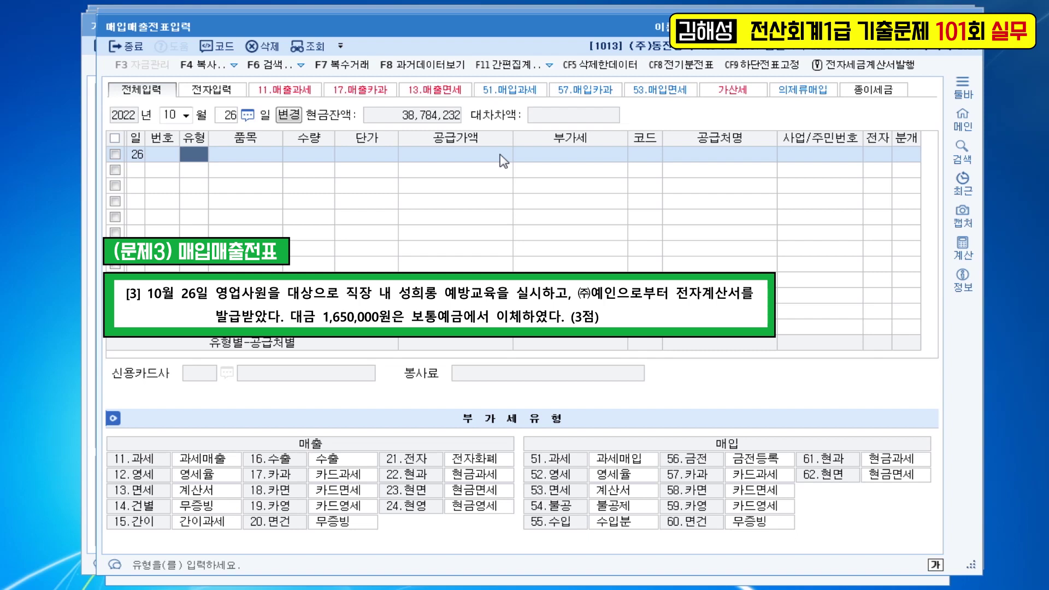
pyautogui.write('53')
pyautogui.press('Return')
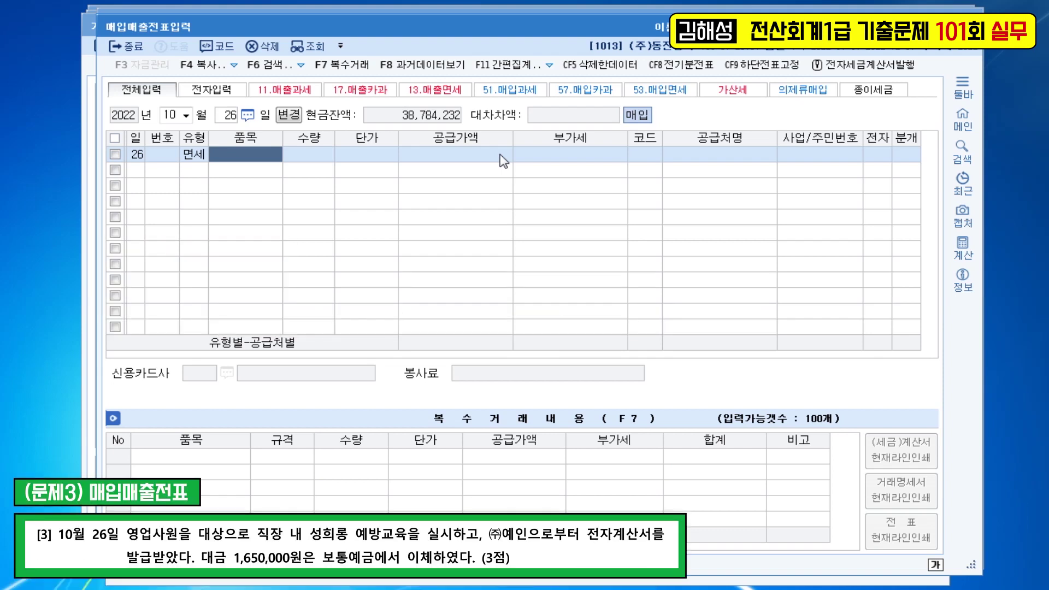
# - Enter item 교육 with a supply amount of 1,650,000 in the October 26 entry
pyautogui.write('교육')
pyautogui.press('Return')
pyautogui.press('Return')
pyautogui.press('Return')
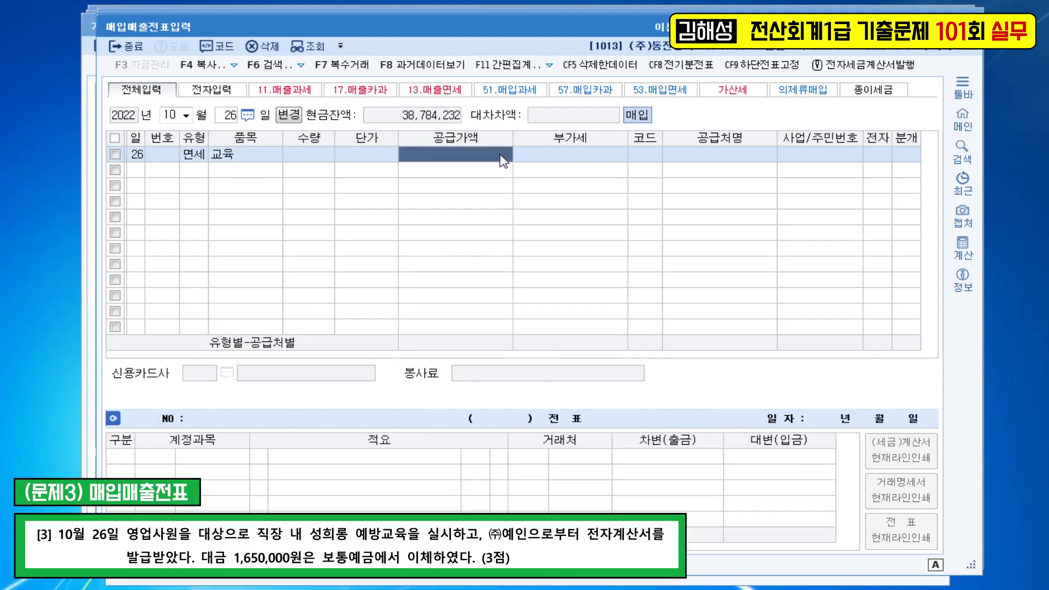
pyautogui.write('1650000')
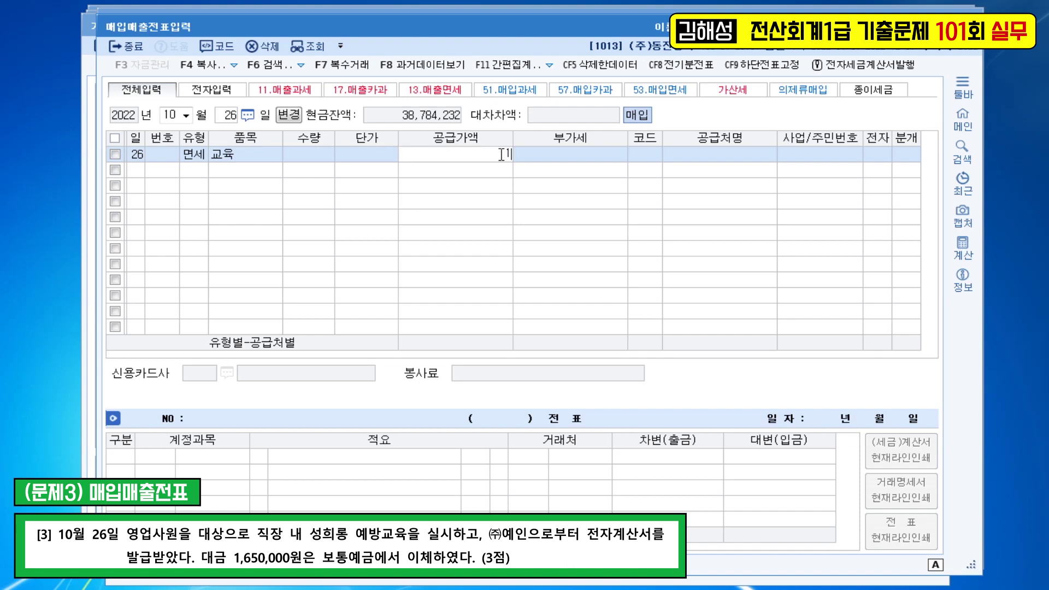
pyautogui.press('Return')
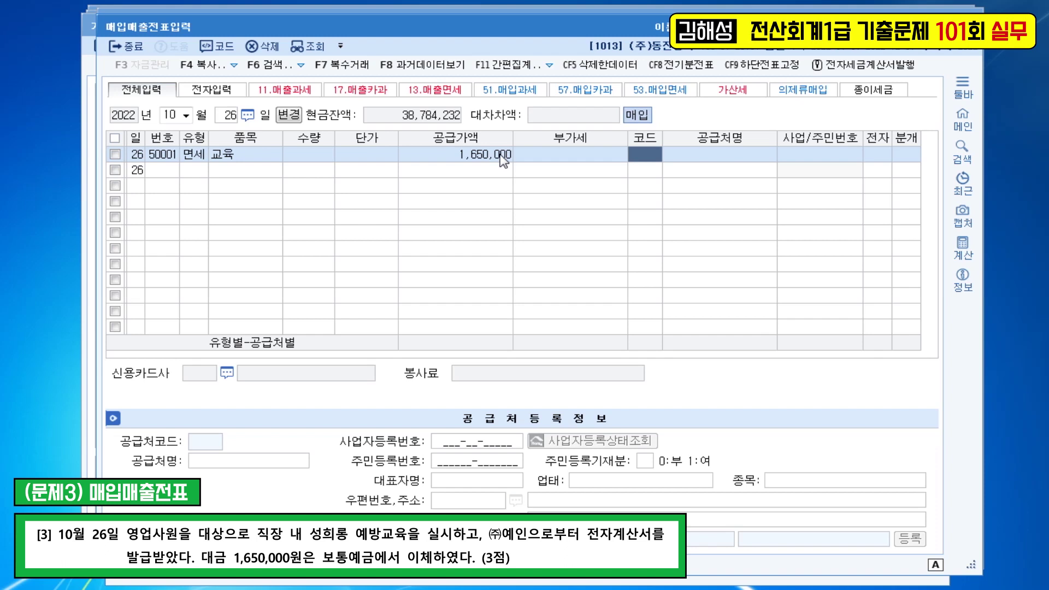
# - Set the October 26 entry's partner to (주)예인 and mark its invoice as electronic (여)
pyautogui.write('예인')
pyautogui.press('Return')
pyautogui.press('Return')
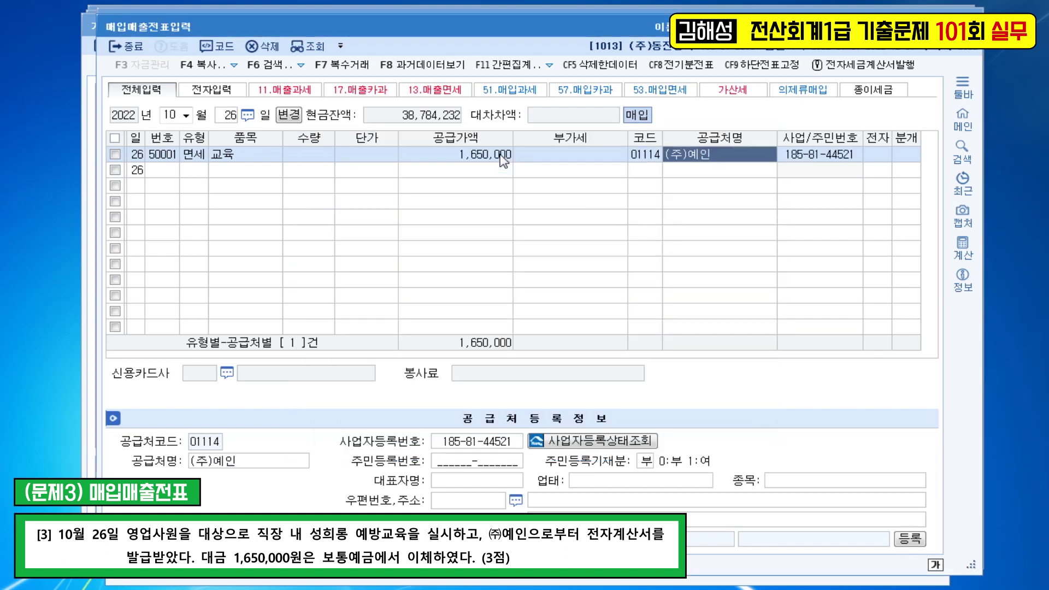
pyautogui.press('Return')
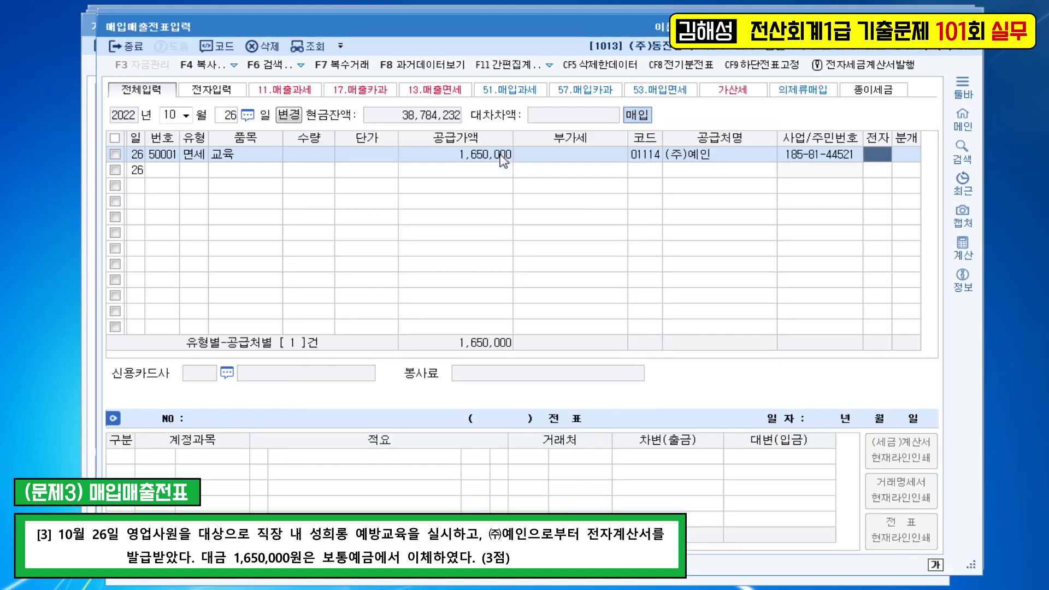
pyautogui.write('1')
pyautogui.press('Return')
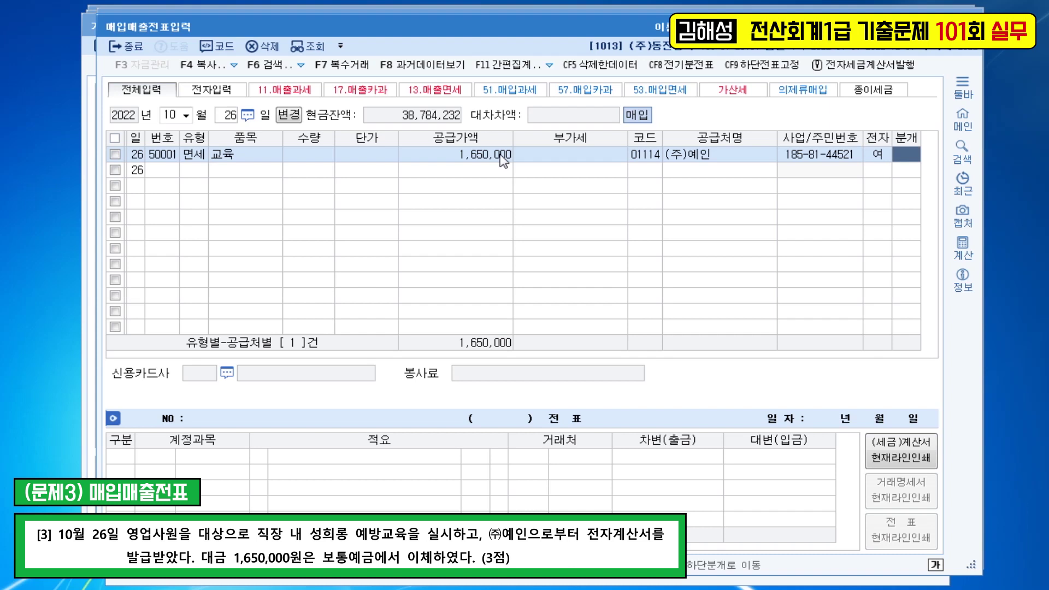
# - Set the October 26 entry's journal type to 혼합 and change its debit account to 825 교육훈련비 (판매관리비)
pyautogui.write('3')
pyautogui.press('Return')
pyautogui.press('Return')
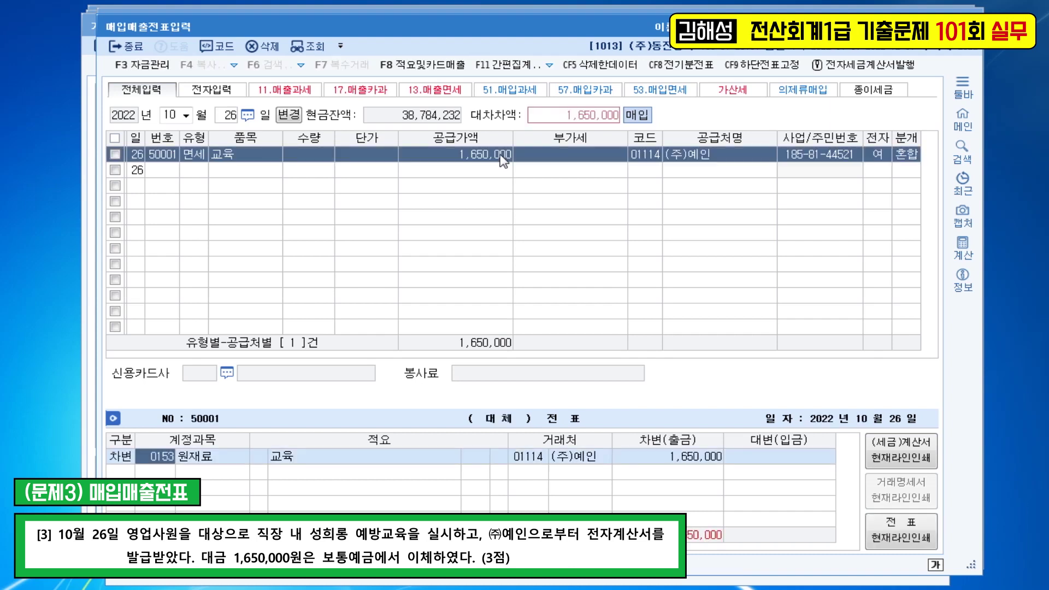
pyautogui.write('교육')
pyautogui.press('Return')
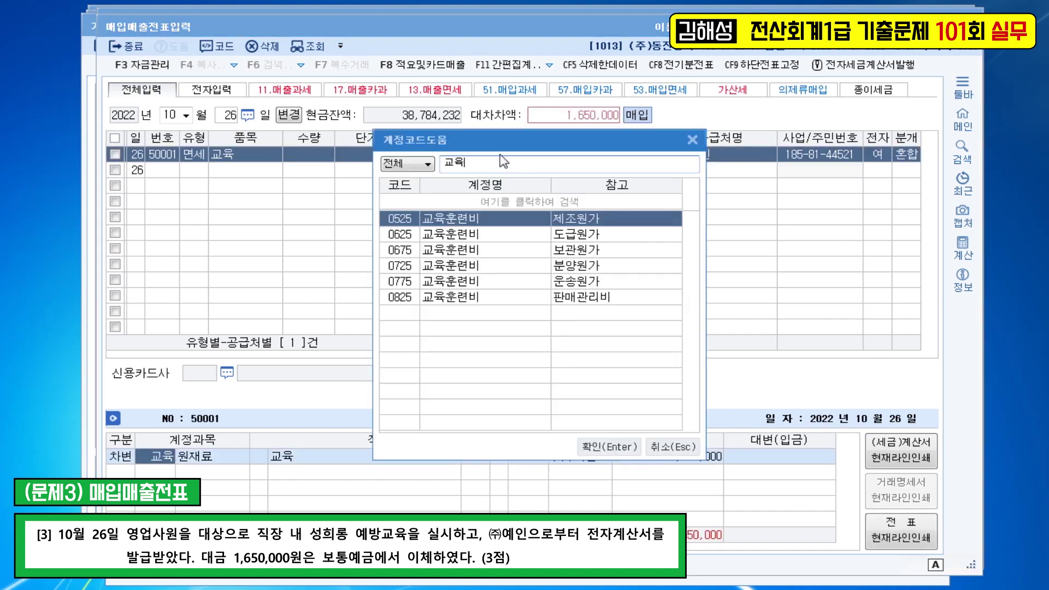
pyautogui.press('Down')
pyautogui.press('Down')
pyautogui.press('Down')
pyautogui.press('Down')
pyautogui.press('Down')
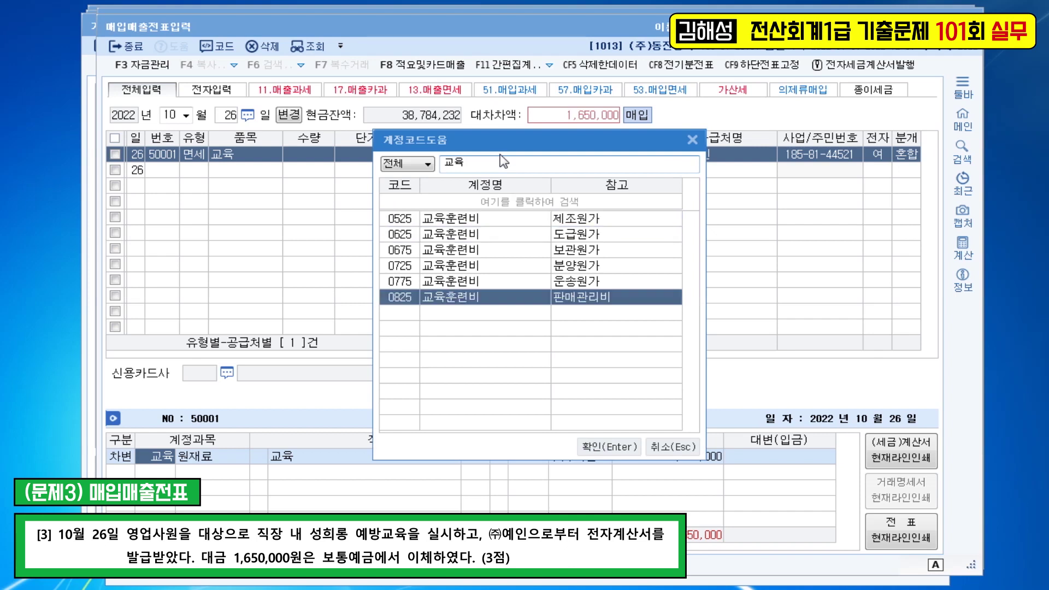
pyautogui.press('Return')
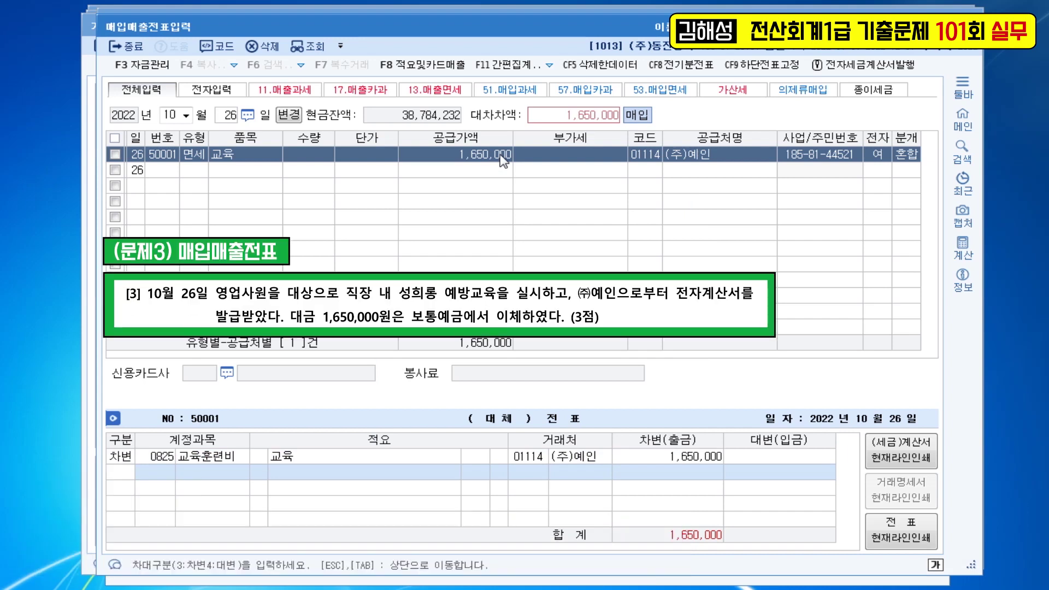
# - Add a credit line for account 103 보통예금 of 1,650,000 and finish the October 26 journal
pyautogui.write('103')
pyautogui.press('Return')
pyautogui.press('Return')
pyautogui.press('Return')
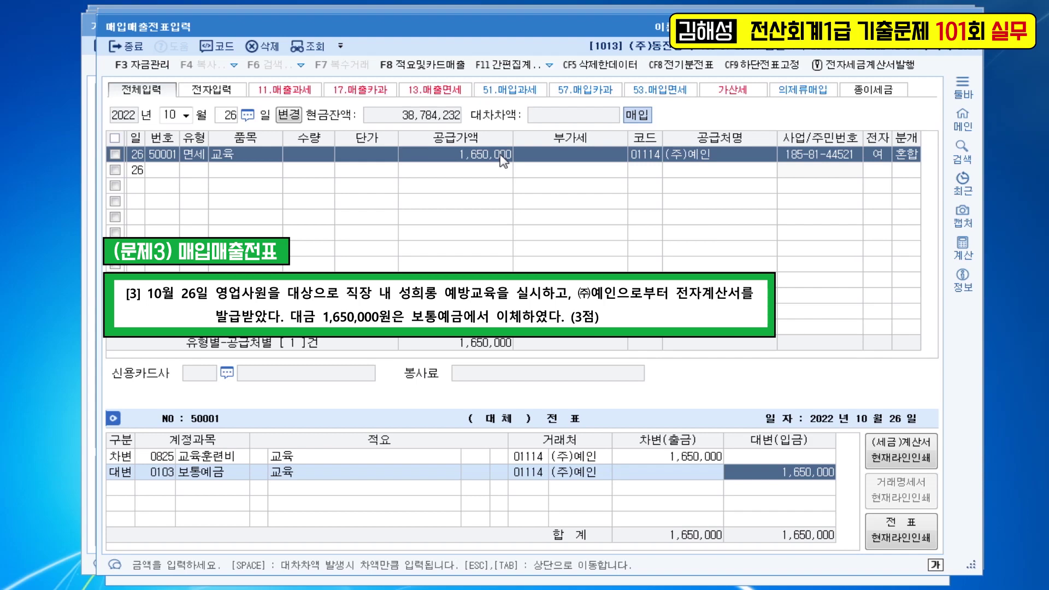
pyautogui.press('Return')
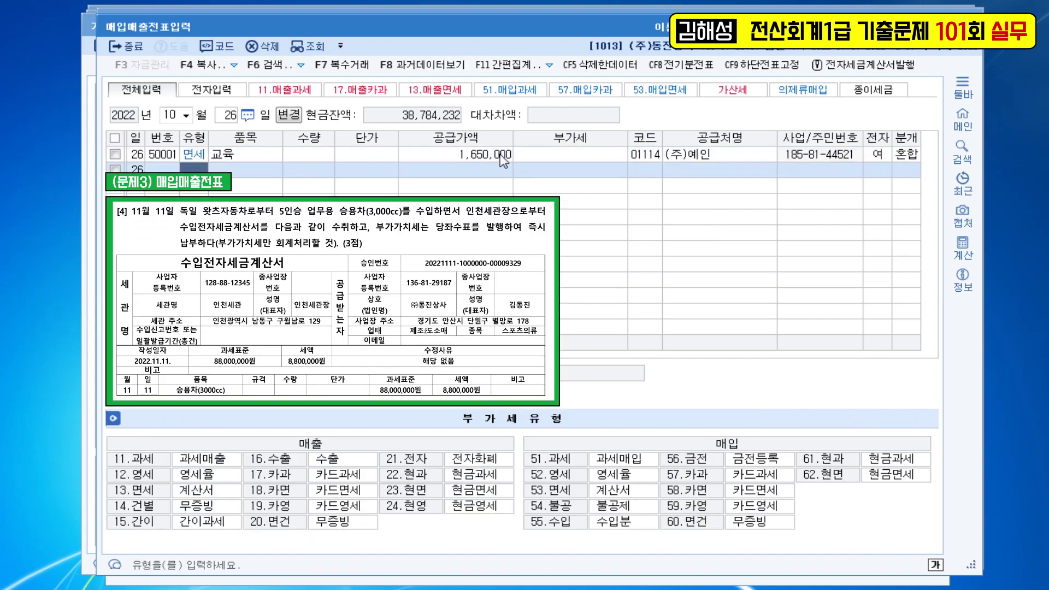
# - Start a voucher dated November 11 with VAT type 54 불공
pyautogui.press('Escape')
pyautogui.press('Escape')
pyautogui.write('1111')
pyautogui.press('Return')
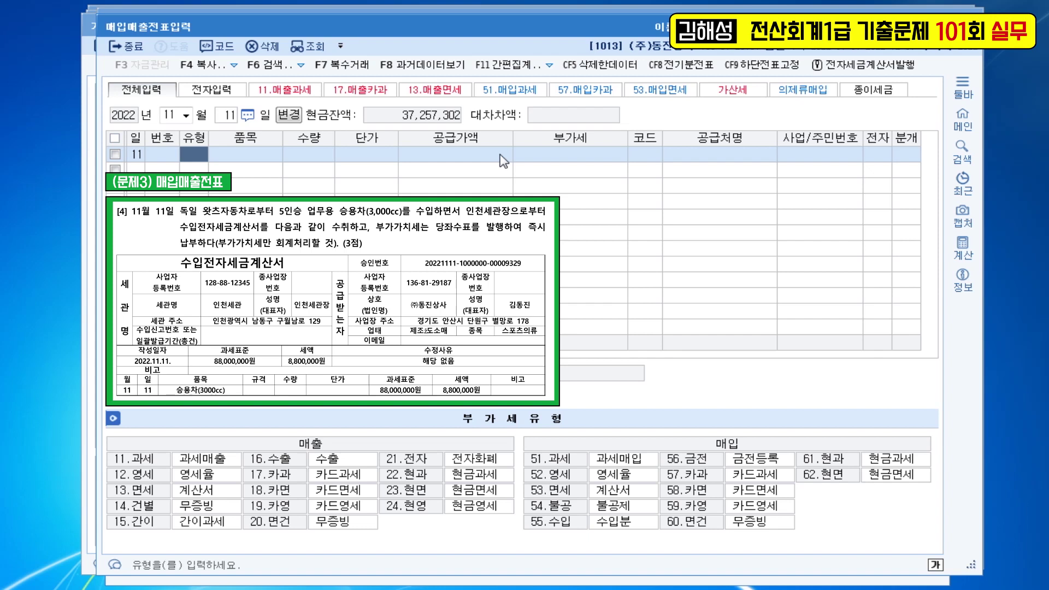
pyautogui.write('54')
pyautogui.press('Return')
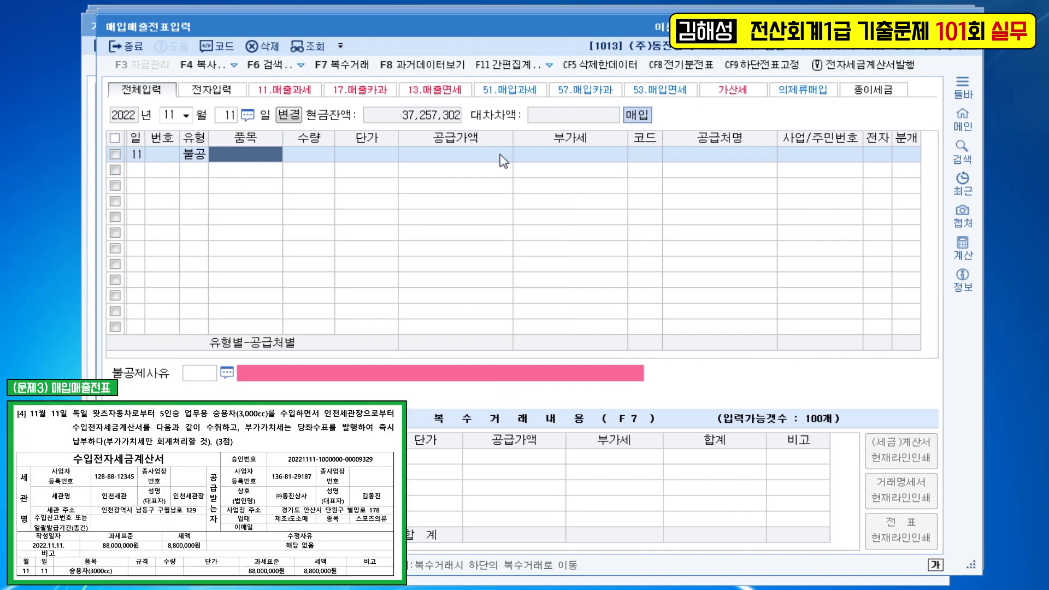
# - Enter item 승용차수입 with a supply amount of 88,000,000 and accept the 8,800,000 VAT
pyautogui.write('승용차수입')
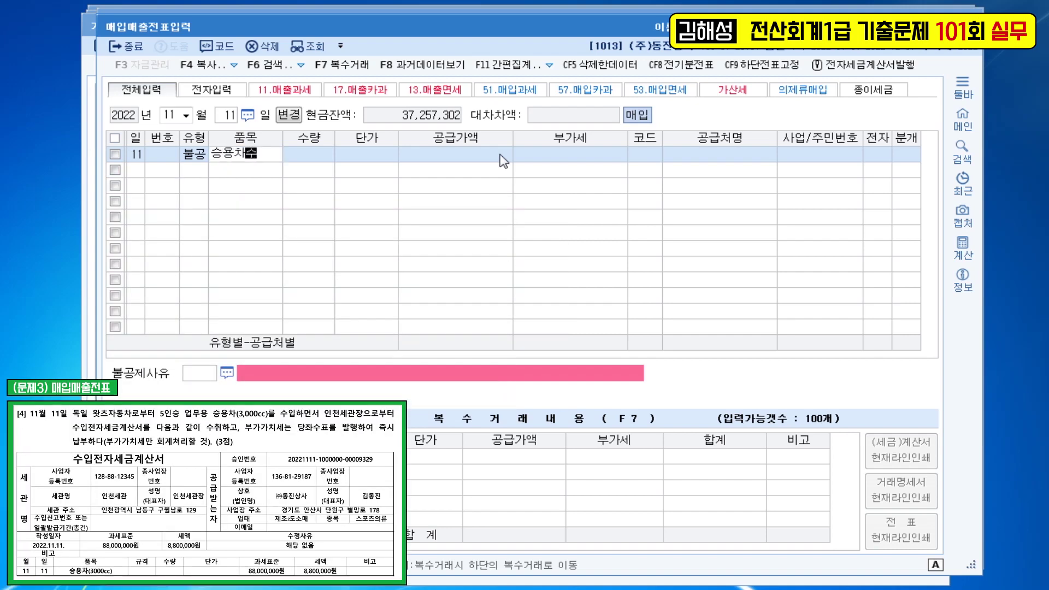
pyautogui.press('Return')
pyautogui.press('Return')
pyautogui.press('Return')
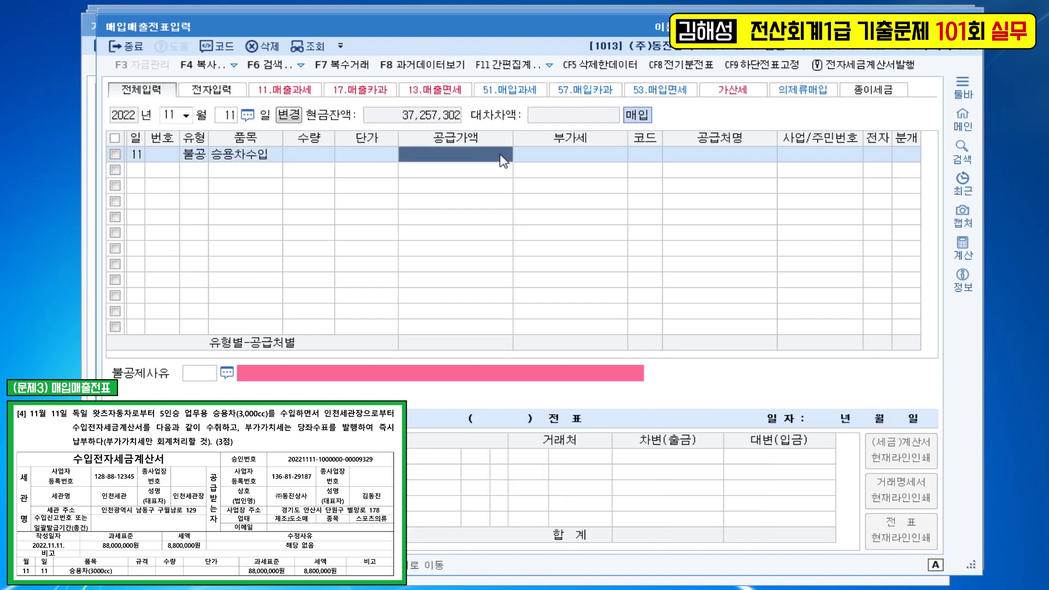
pyautogui.write('88000000')
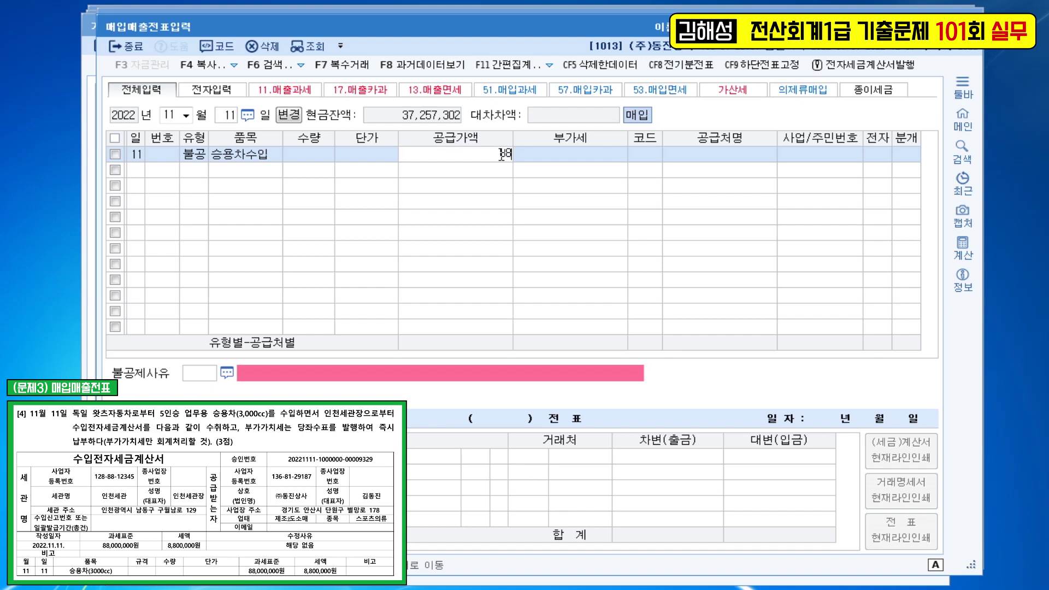
pyautogui.press('Return')
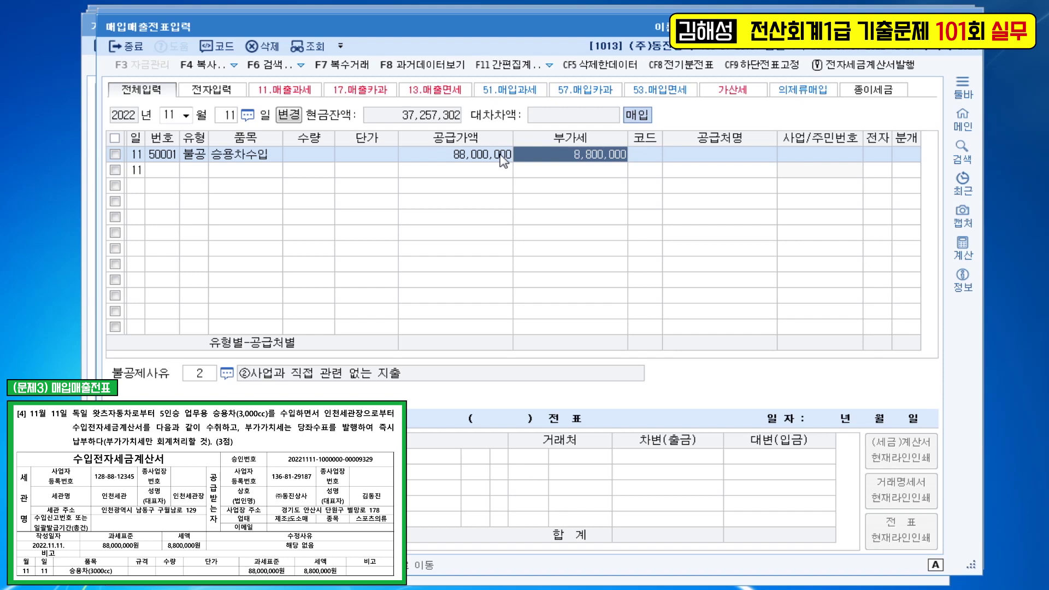
pyautogui.press('Return')
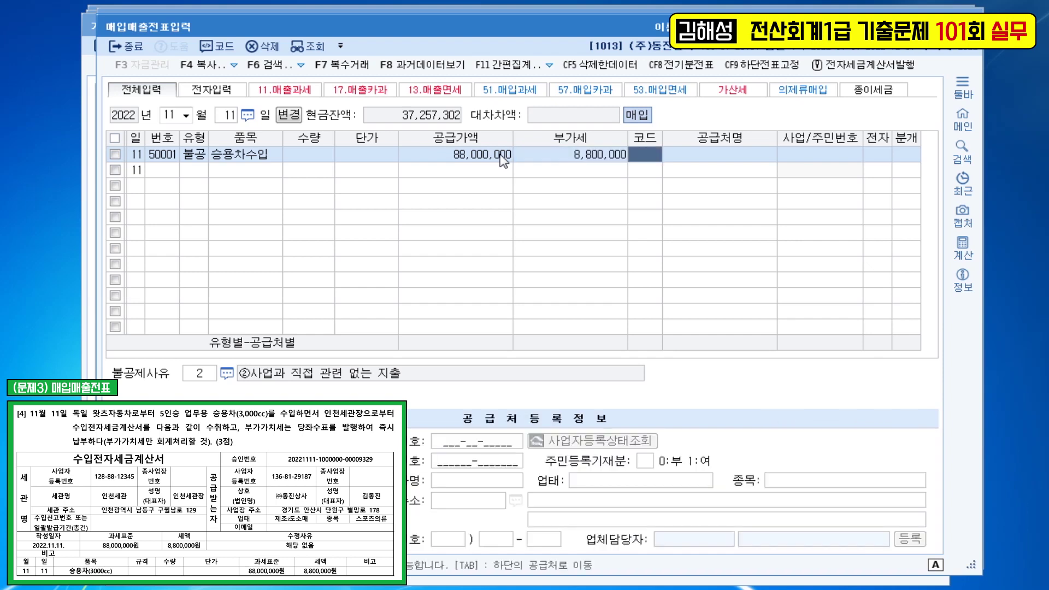
# - Set the November 11 entry's partner to 인천세관 and mark its tax invoice as electronic (여)
pyautogui.write('인천')
pyautogui.press('Return')
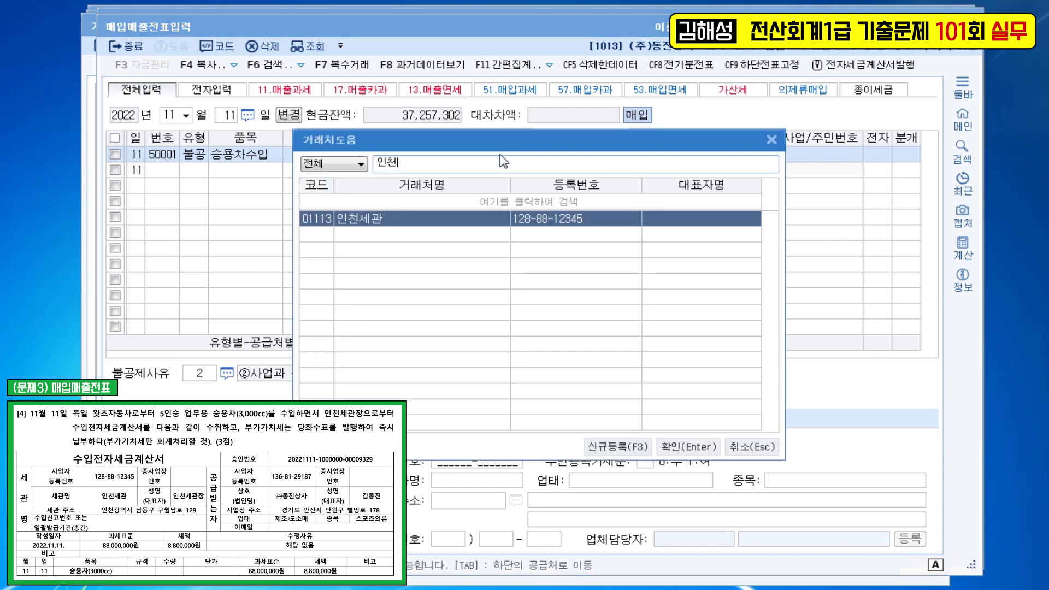
pyautogui.press('Return')
pyautogui.press('Return')
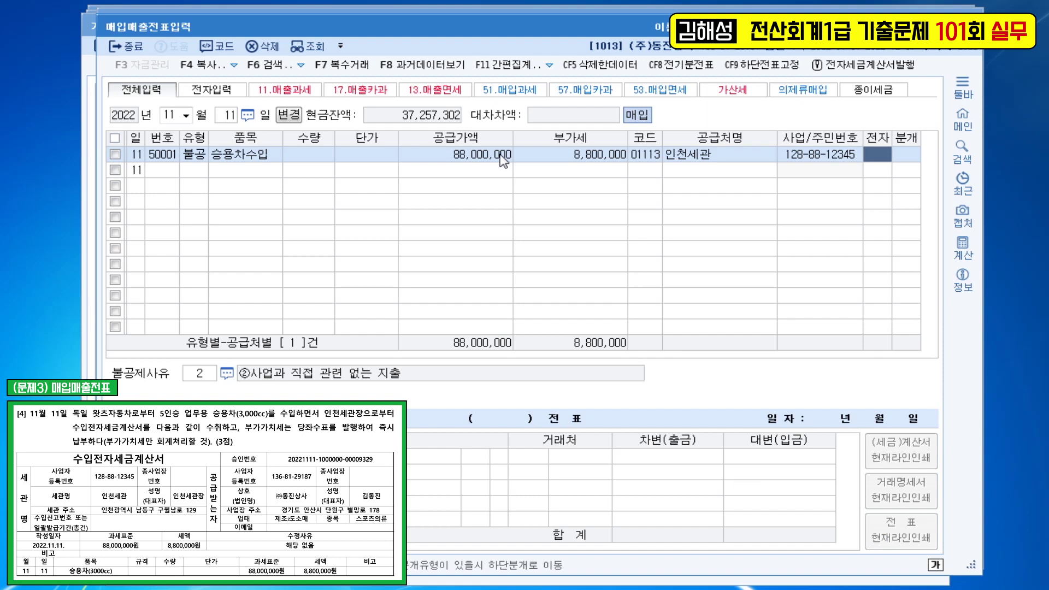
pyautogui.write('1')
pyautogui.press('Return')
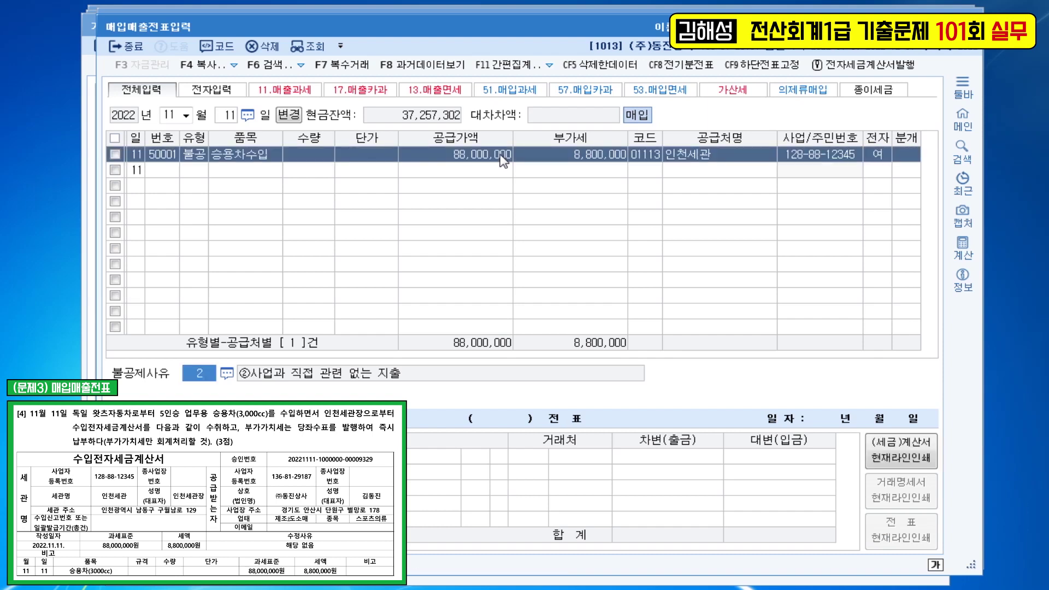
# - Set the November 11 entry's non-deduction reason to ③비영업용 소형승용자동차 구입·유지 및 임차
pyautogui.press('F2')
pyautogui.press('Down')
pyautogui.press('Down')
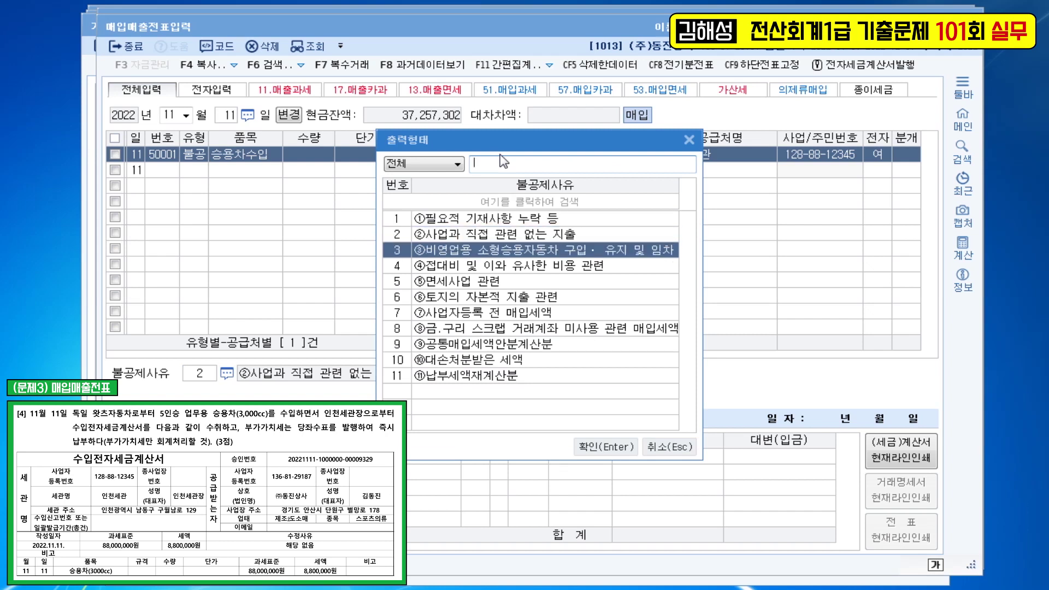
pyautogui.press('Return')
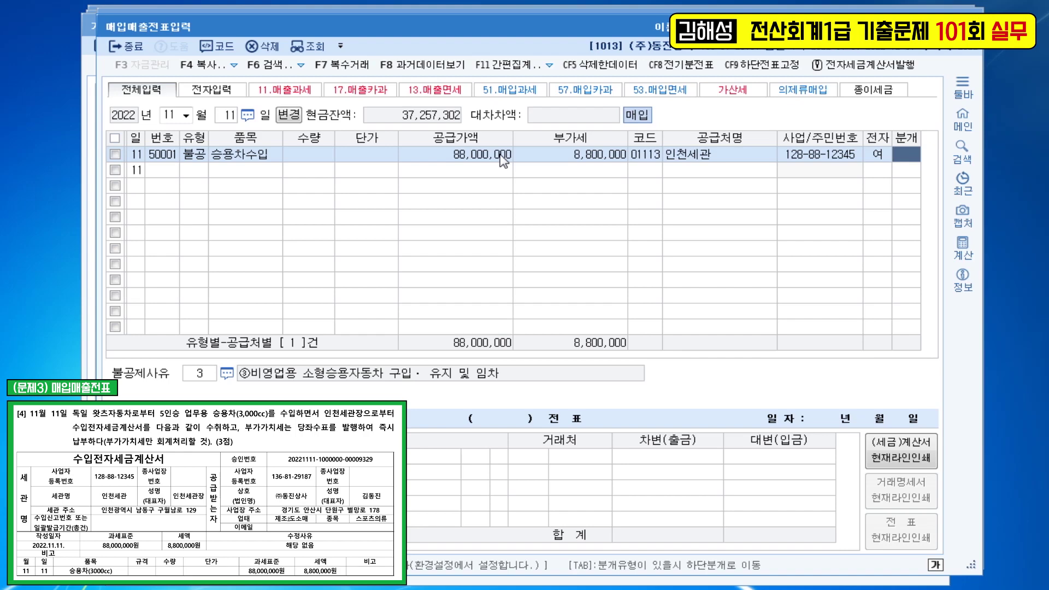
# - Set the November 11 journal type to 혼합 and make the debit line account 208 차량운반구 with 8,800,000
pyautogui.write('3')
pyautogui.press('Return')
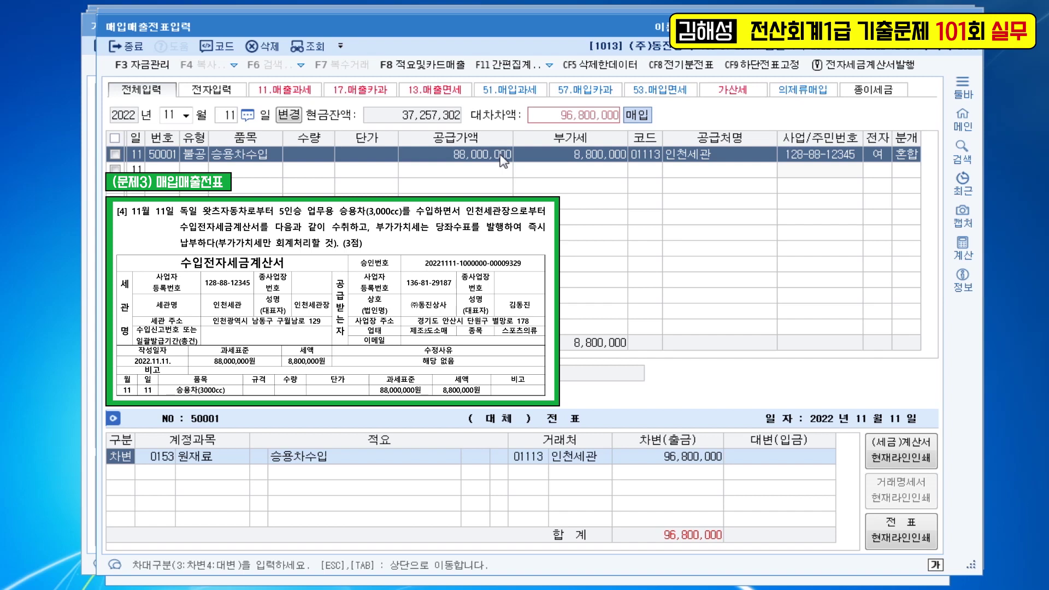
pyautogui.press('Return')
pyautogui.write('0208')
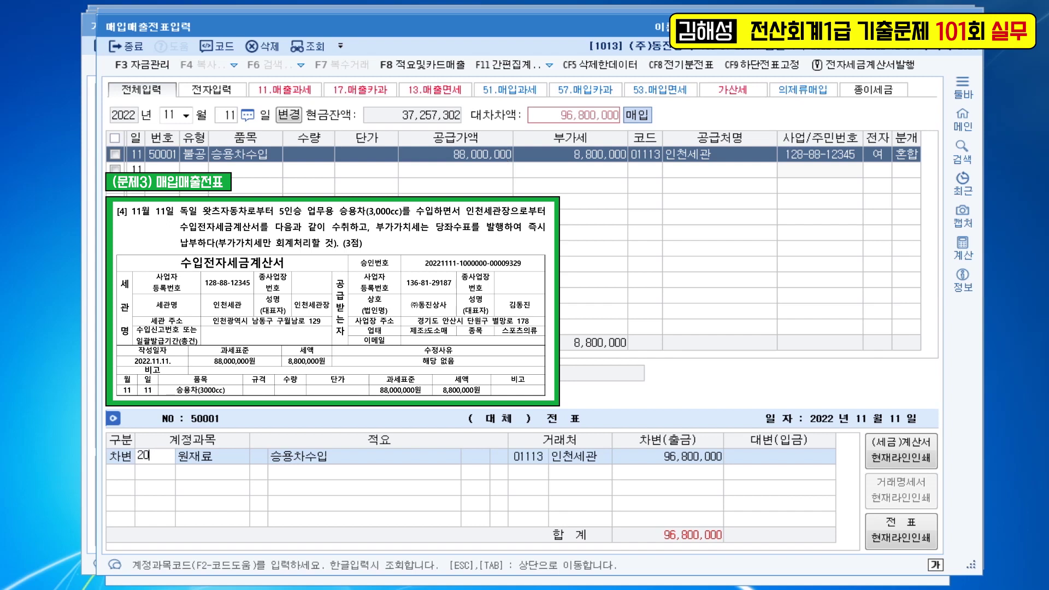
pyautogui.press('Return')
pyautogui.write('88,000,0')
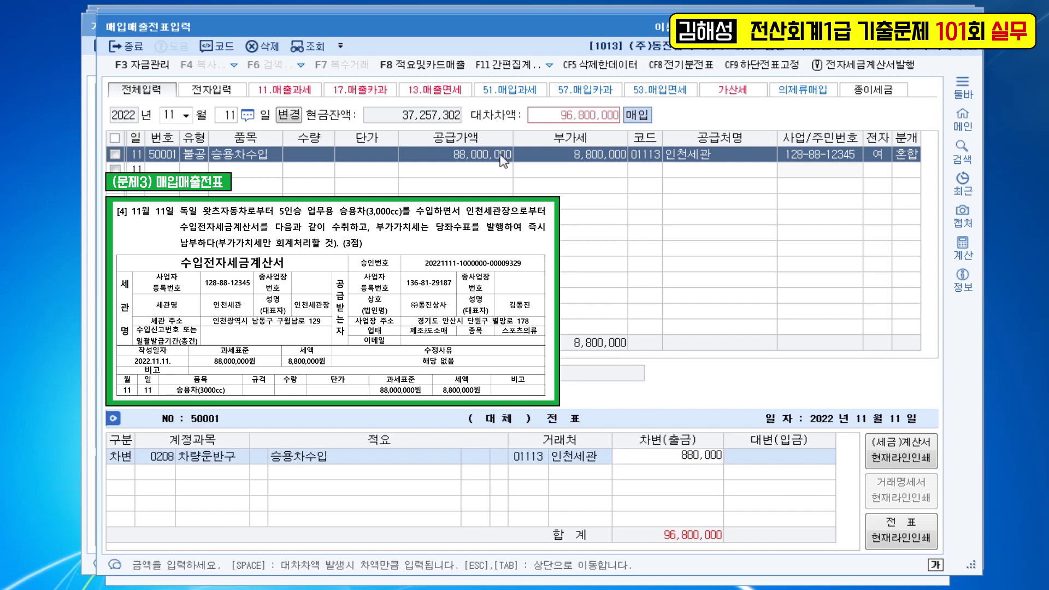
pyautogui.write('0')
pyautogui.press('Return')
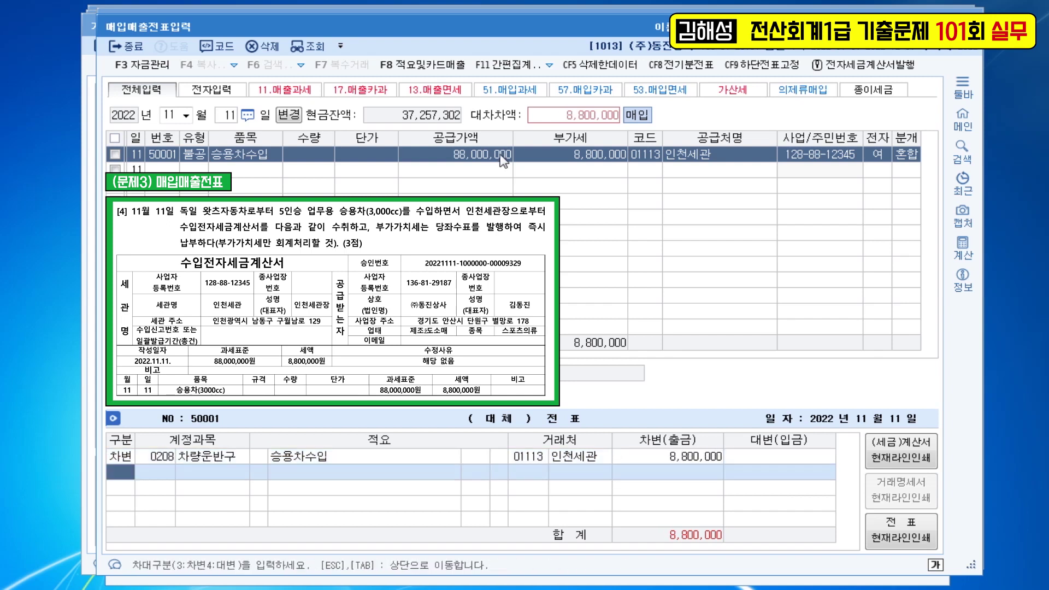
# - Add a credit line for account 102 당좌예금 of 8,800,000 and finish the November 11 journal
pyautogui.write('40102')
pyautogui.press('Return')
pyautogui.press('Return')
pyautogui.press('Return')
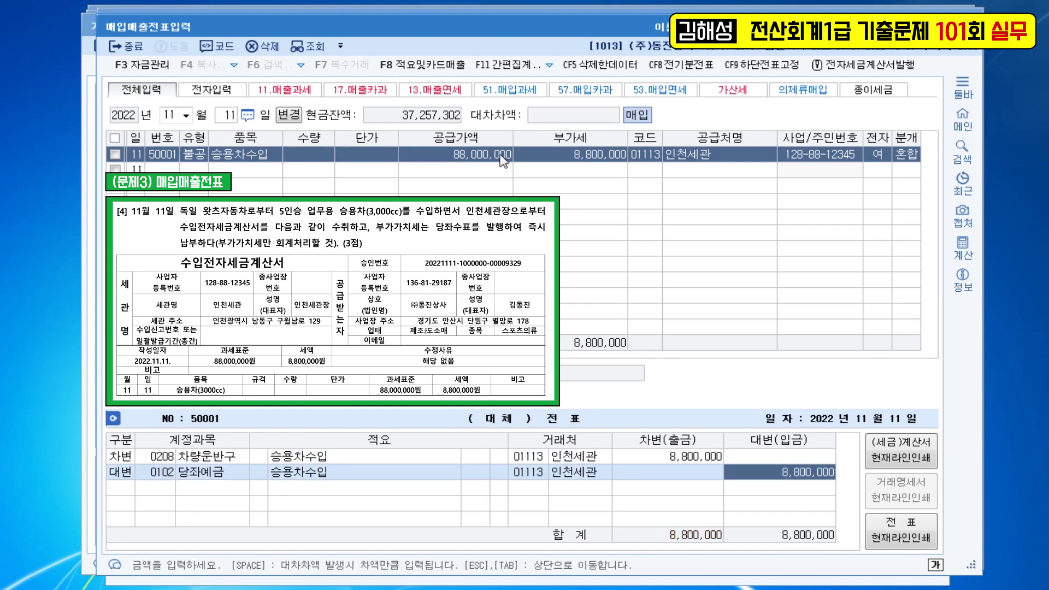
pyautogui.press('Return')
pyautogui.press('Up')
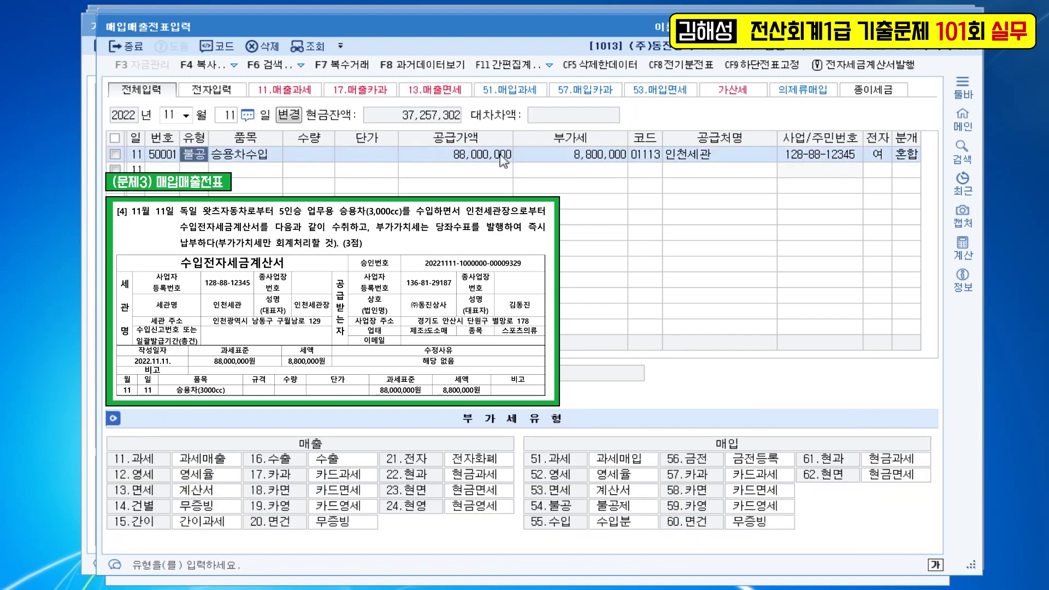
# - Set the voucher date to December 7 and start a purchase entry with VAT type 57 카과
pyautogui.press('Left')
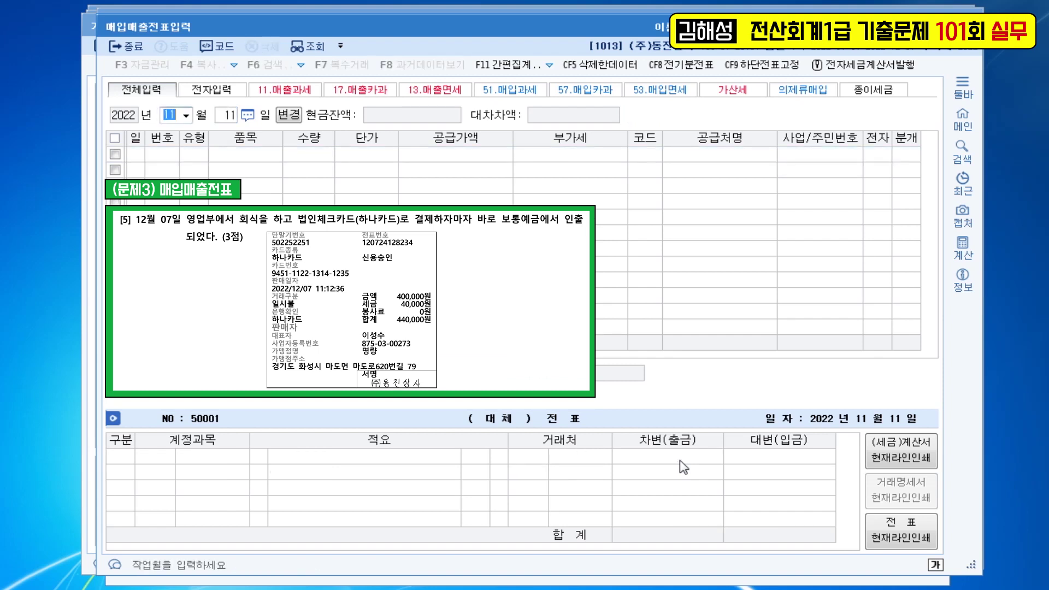
pyautogui.write('12')
pyautogui.press('Return')
pyautogui.write('7')
pyautogui.press('Return')
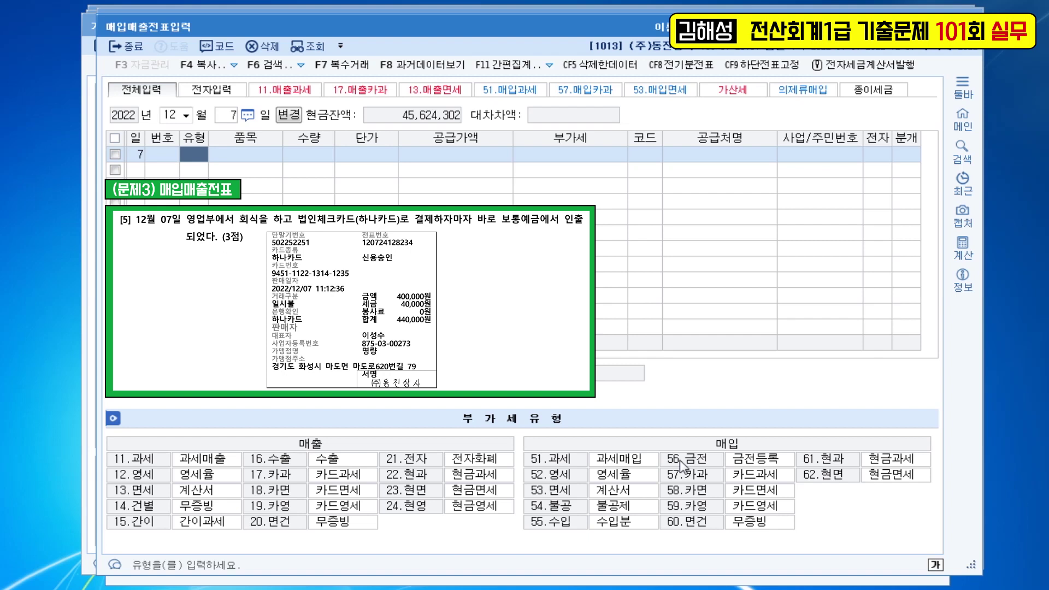
pyautogui.write('57')
pyautogui.press('Return')
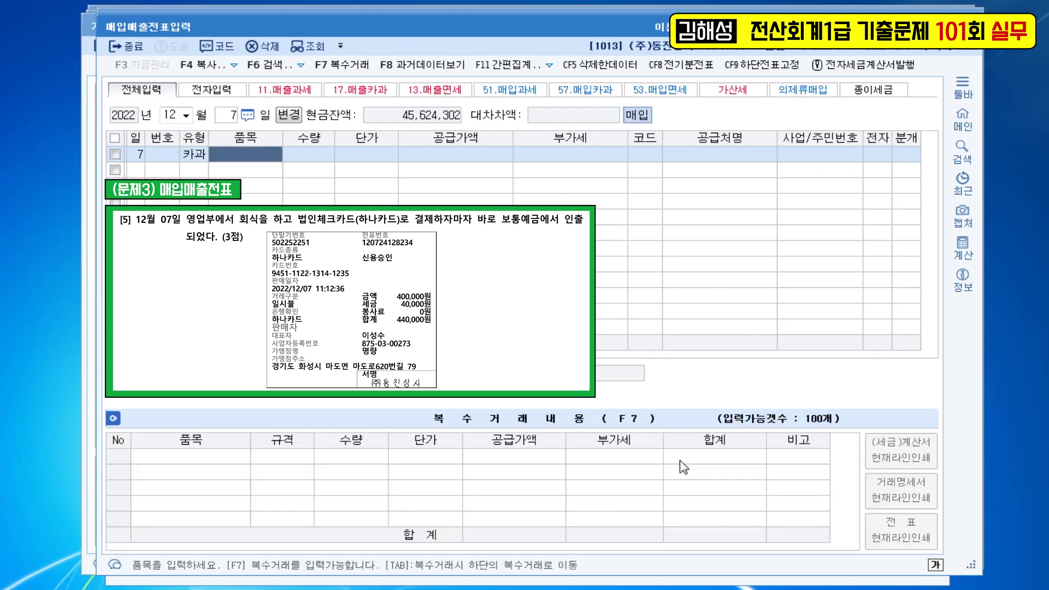
# - Enter 회식 as the December 7 item with a VAT-inclusive amount of 440,000
pyautogui.write('회식')
pyautogui.press('Return')
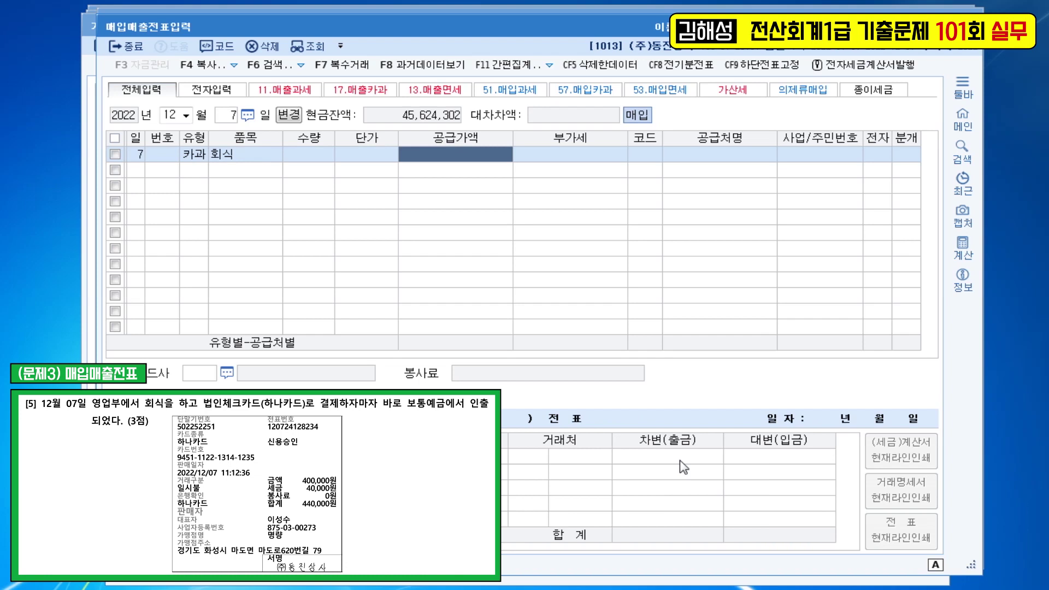
pyautogui.write('400000')
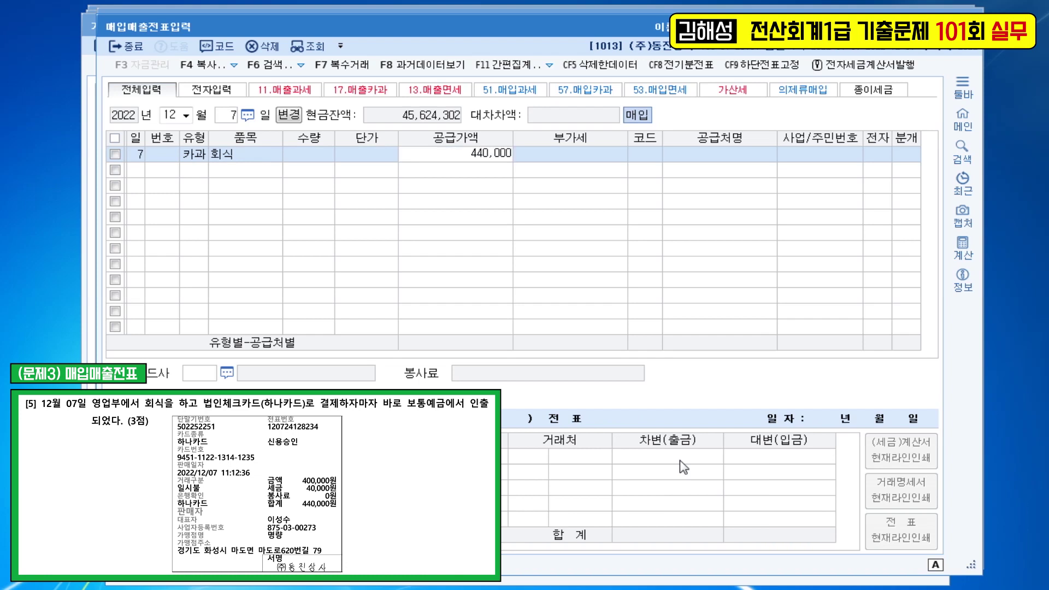
pyautogui.press('Return')
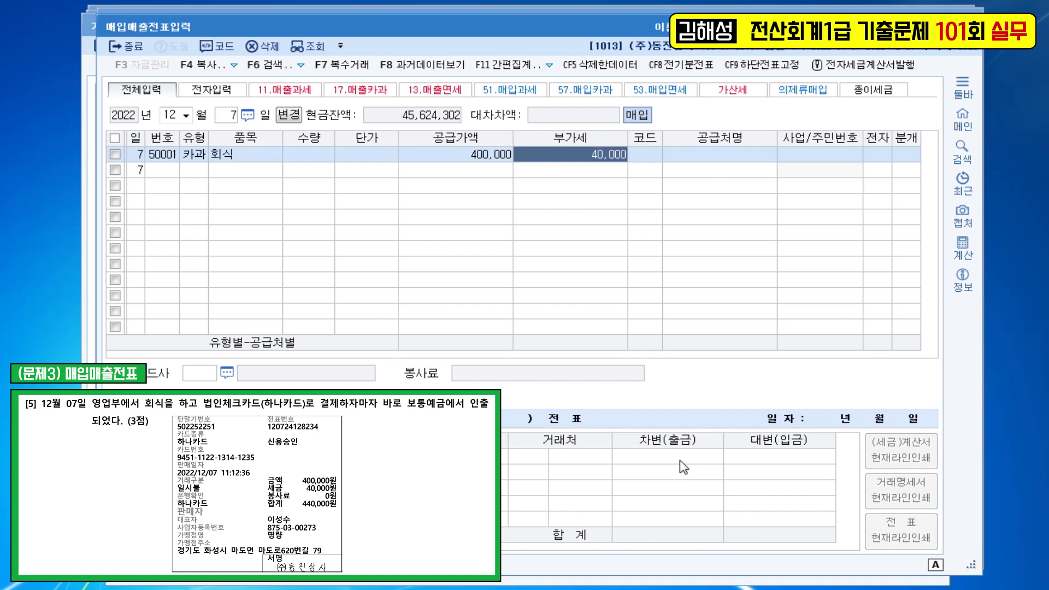
pyautogui.press('Return')
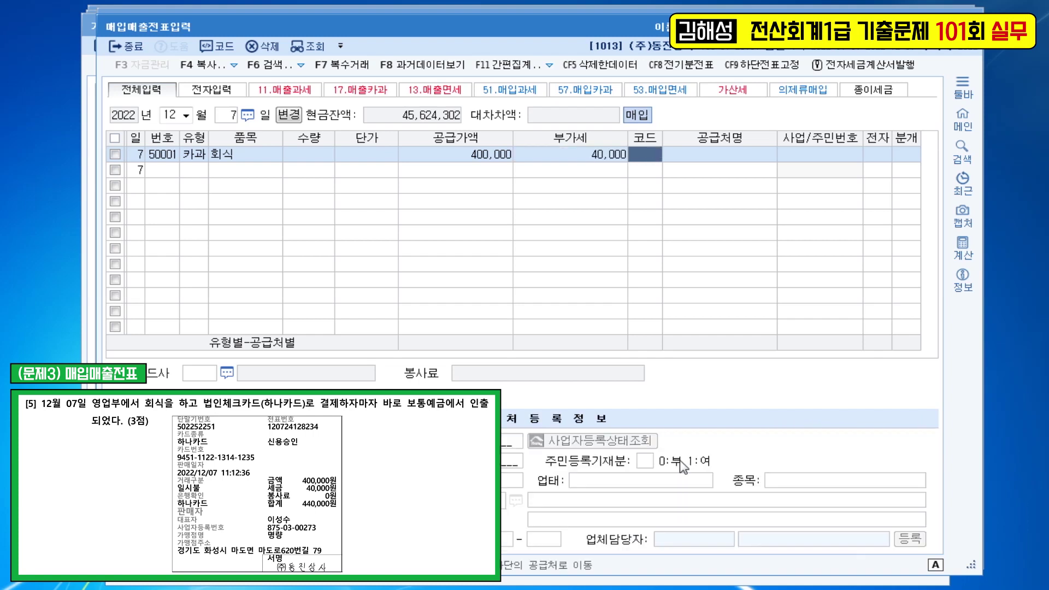
# - Set the December 7 entry's partner to 명량
pyautogui.write('명량')
pyautogui.press('Return')
pyautogui.press('Return')
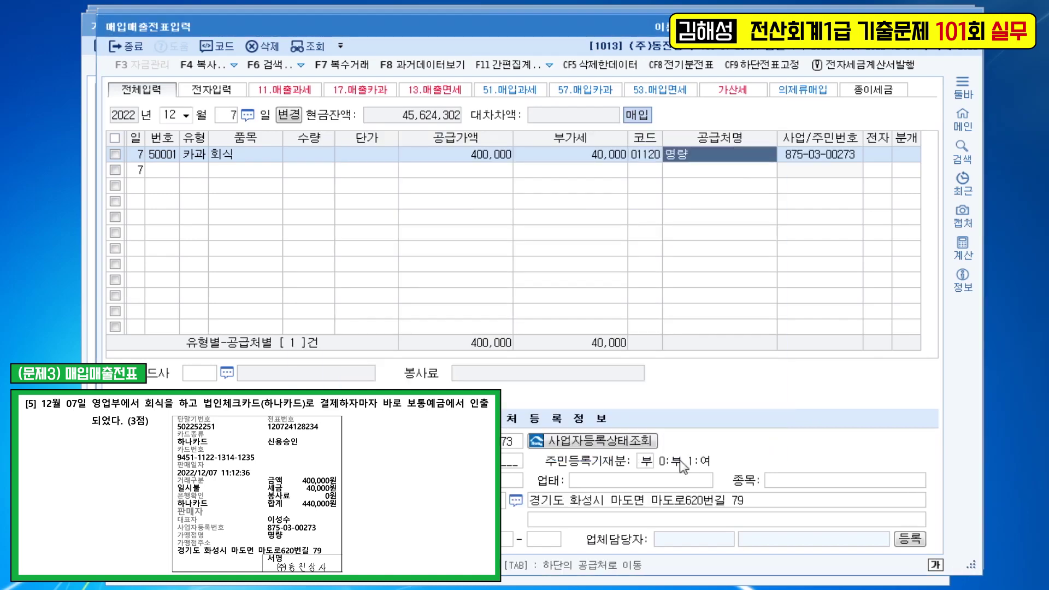
# - Set the December 7 entry's credit card company to 99604 하나카드
pyautogui.press('Return')
pyautogui.press('F2')
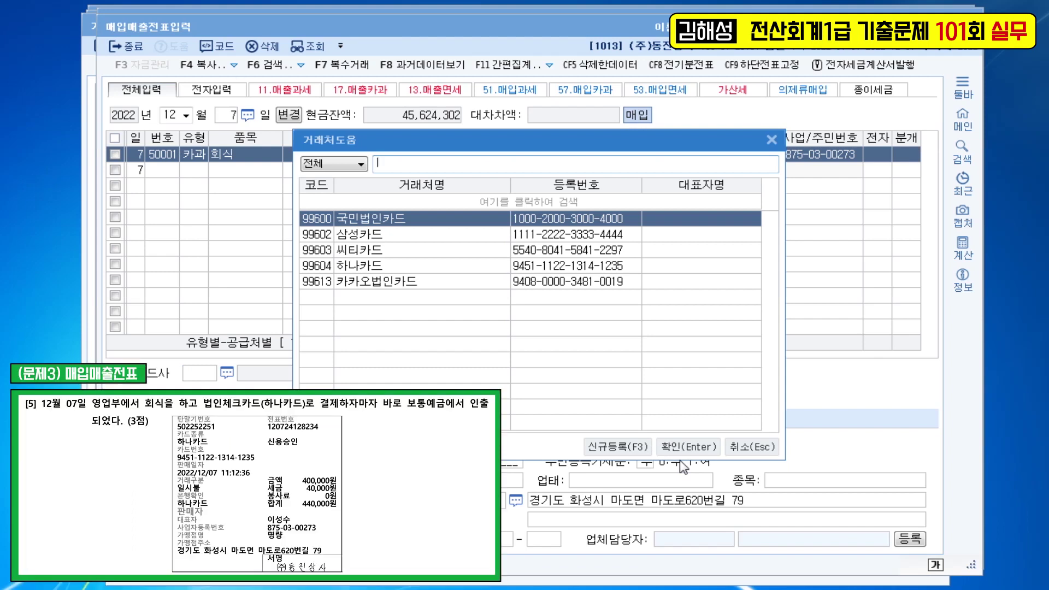
pyautogui.press('Down')
pyautogui.press('Down')
pyautogui.press('Down')
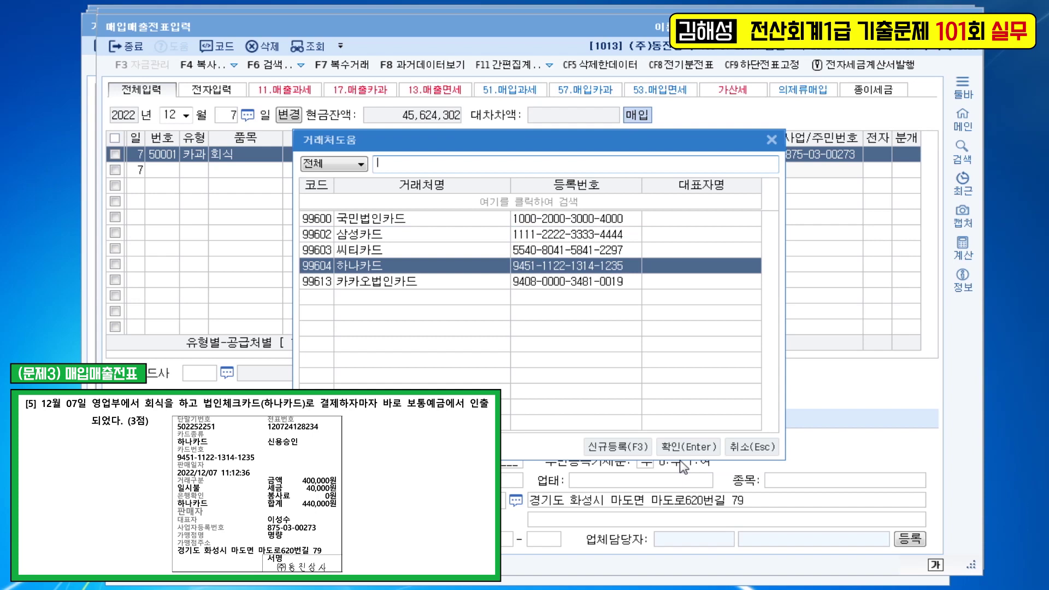
pyautogui.press('Return')
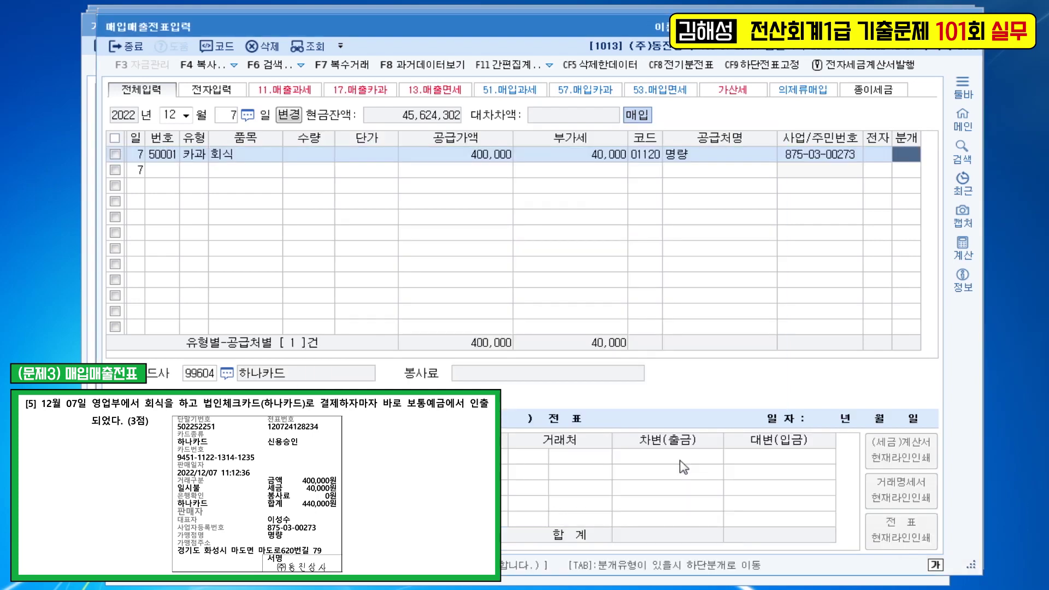
# - Set the December 7 journal type to 혼합 and change the 400,000 debit line's account to 811 복리후생비
pyautogui.press('3')
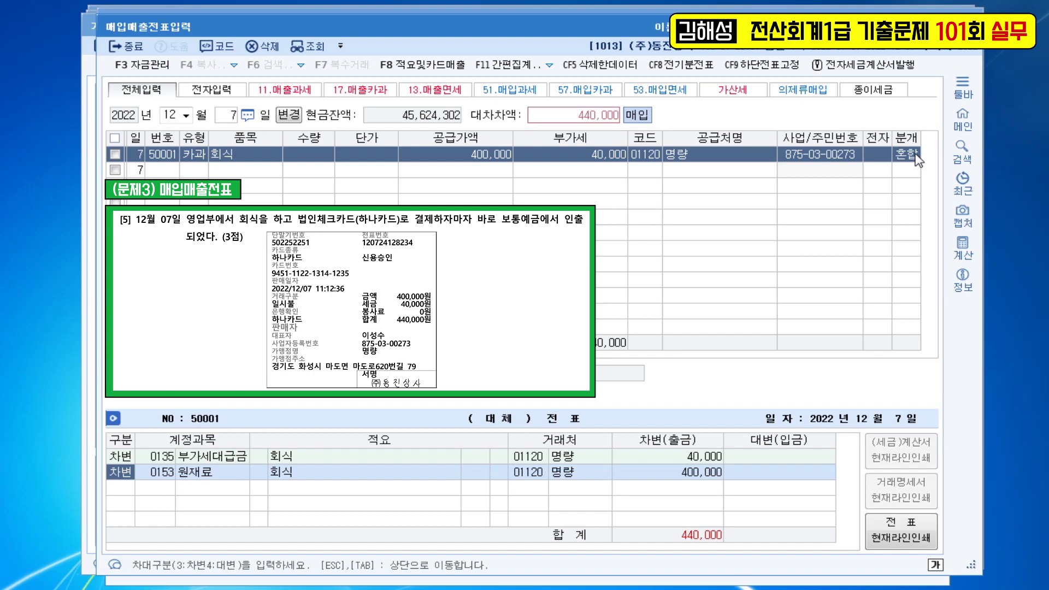
pyautogui.press('Return')
pyautogui.write('0811')
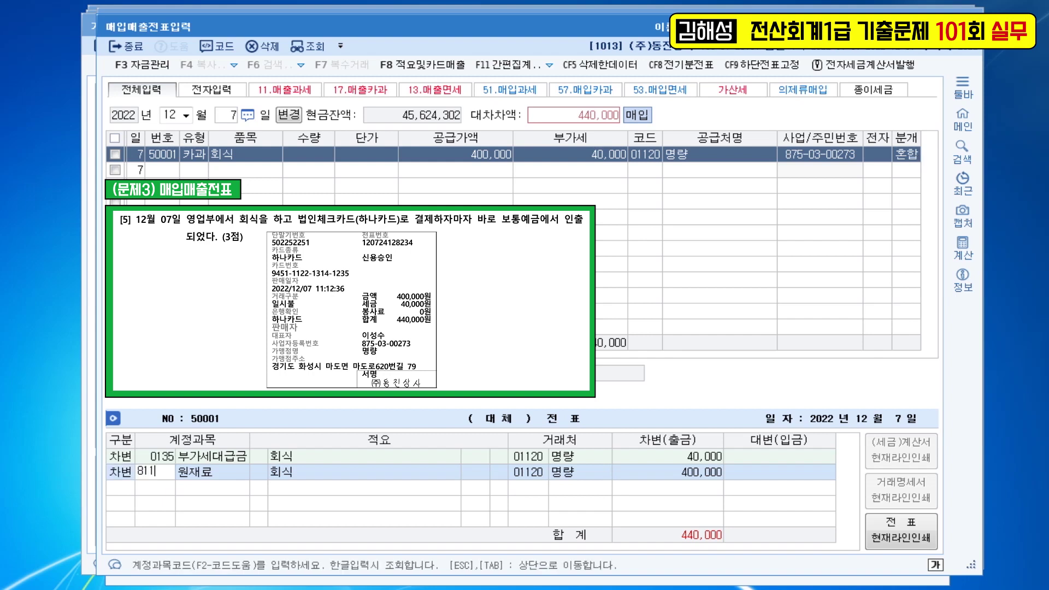
pyautogui.press('Return')
pyautogui.press('Return')
# - Add a credit line for account 103 보통예금 of 440,000 and finish the December 7 journal
pyautogui.write('4')
pyautogui.press('Return')
pyautogui.write('103')
pyautogui.press('Return')
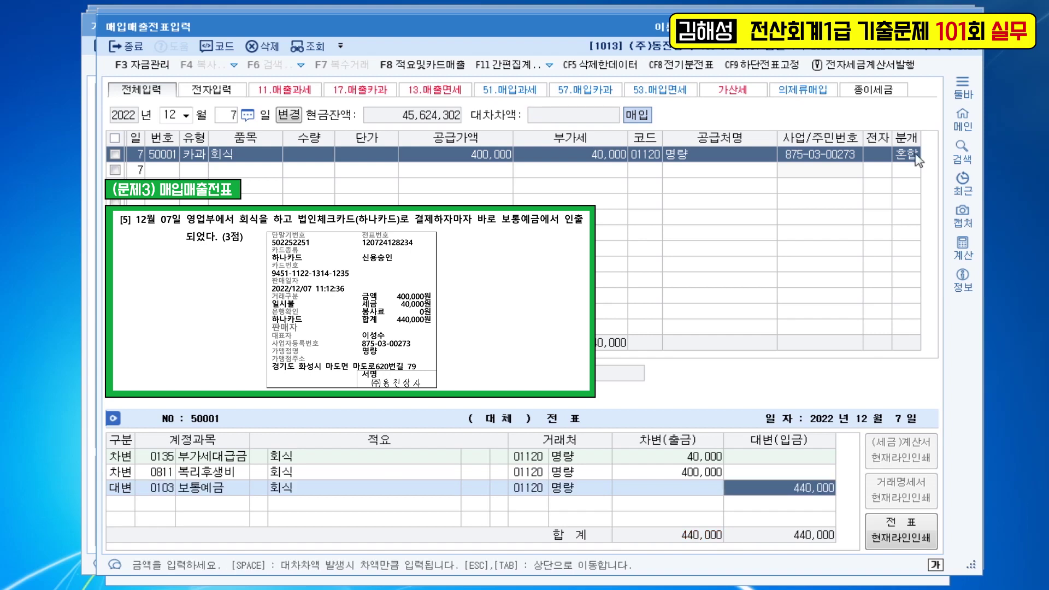
pyautogui.press('Return')
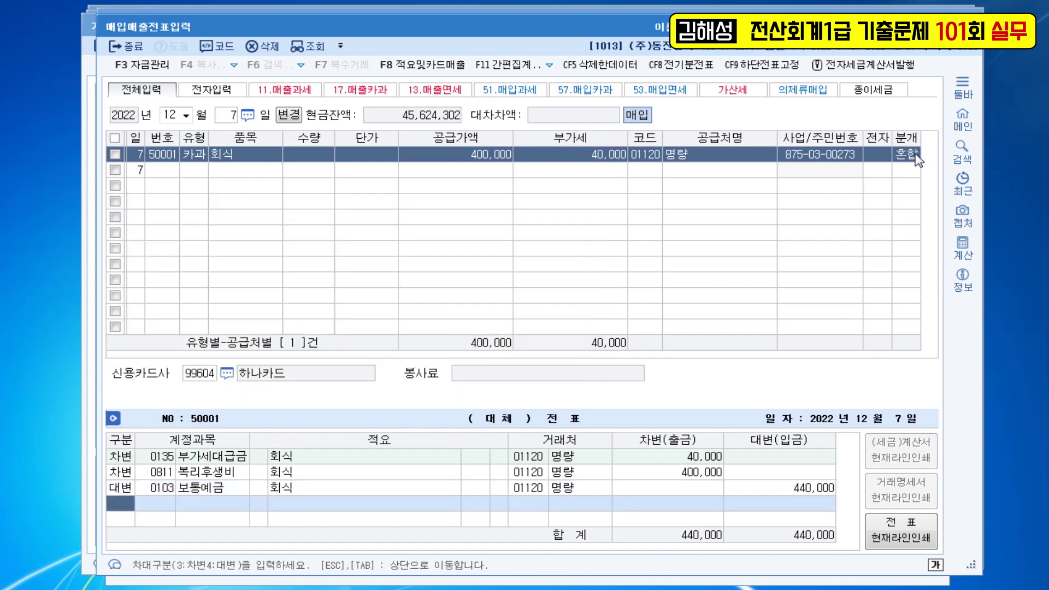
pyautogui.press('Escape')
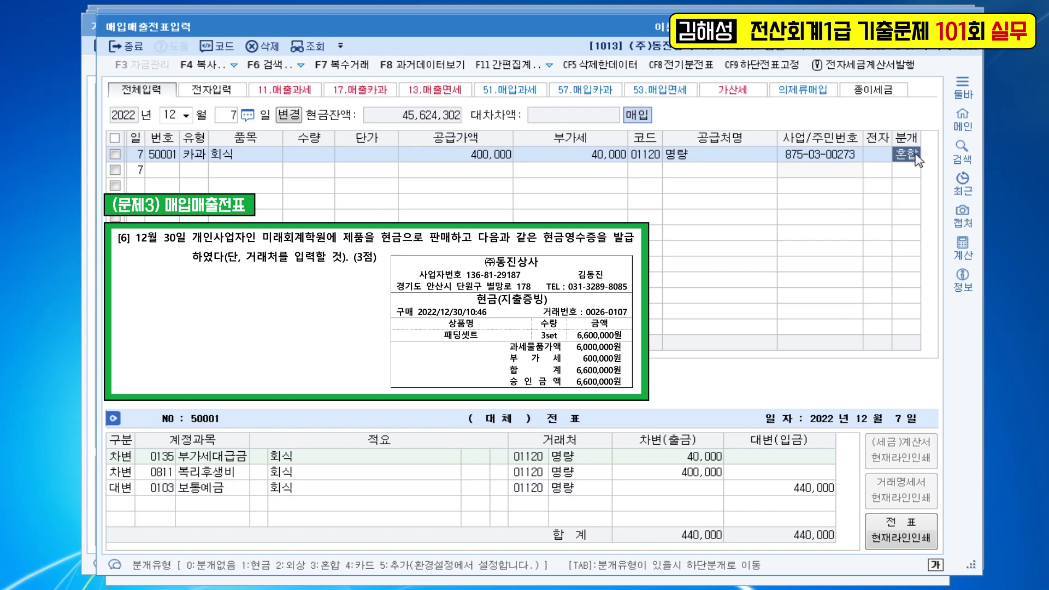
# - Set the voucher date to December 30 and start a sales entry with VAT type 22 현과
pyautogui.click(226, 116)
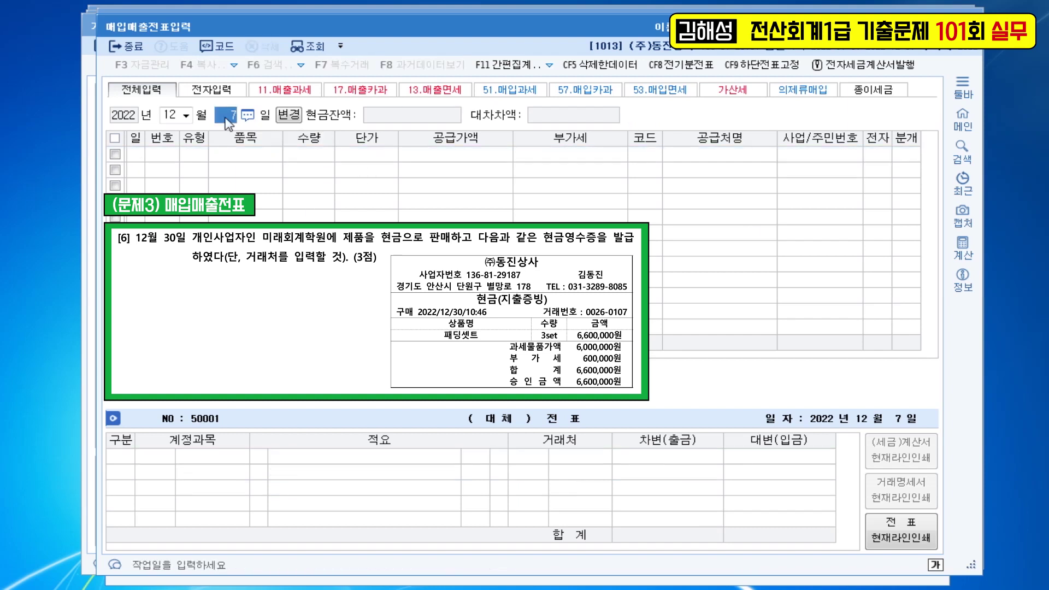
pyautogui.write('30')
pyautogui.press('Return')
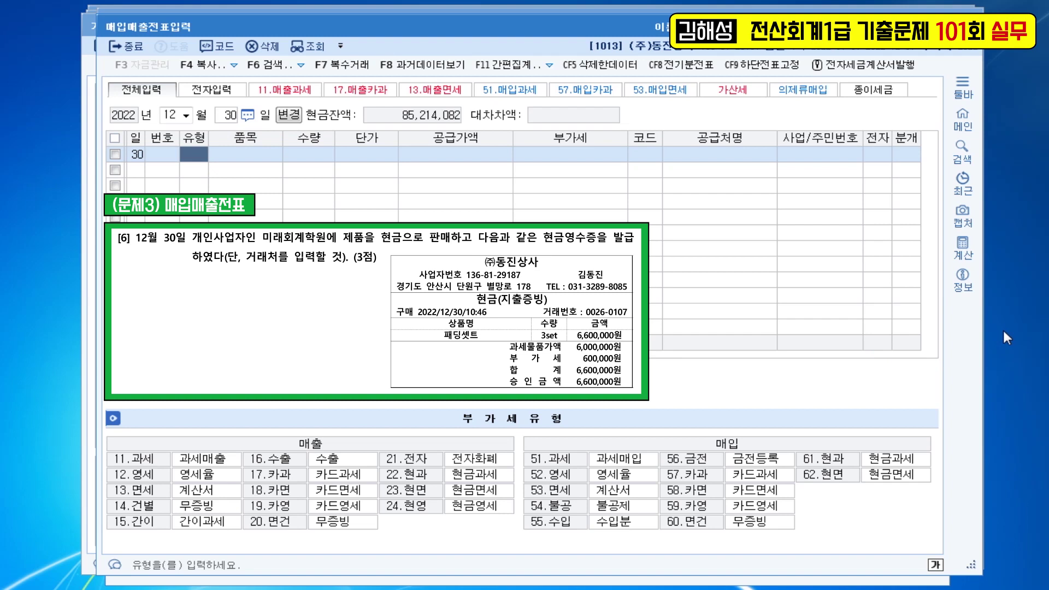
pyautogui.write('22')
pyautogui.press('Return')
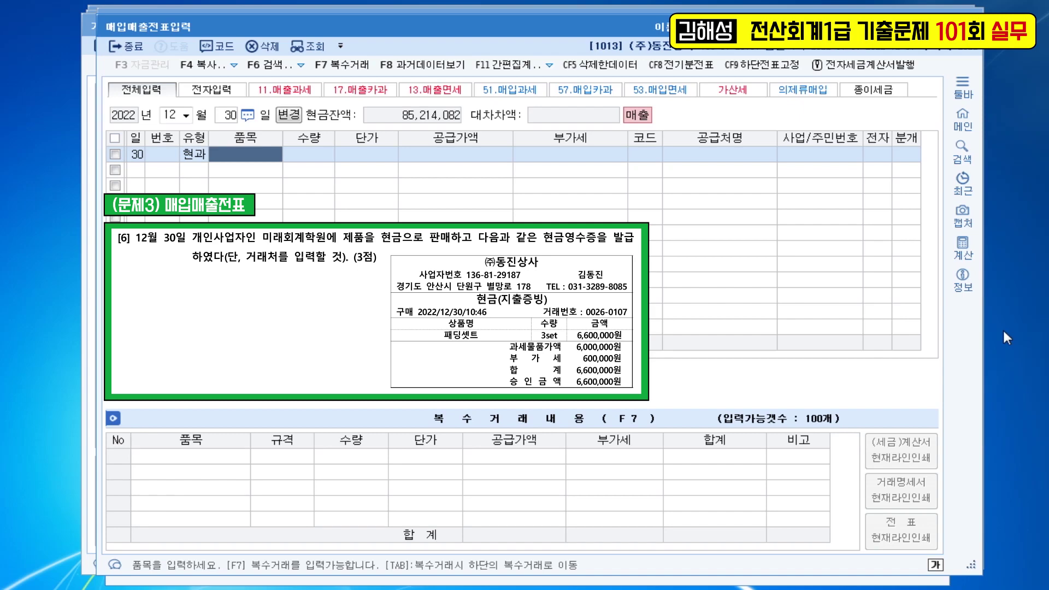
# - Enter 제품 as the December 30 item with a supply value of 6,000,000 and VAT of 600,000
pyautogui.write('제품')
pyautogui.press('Return')
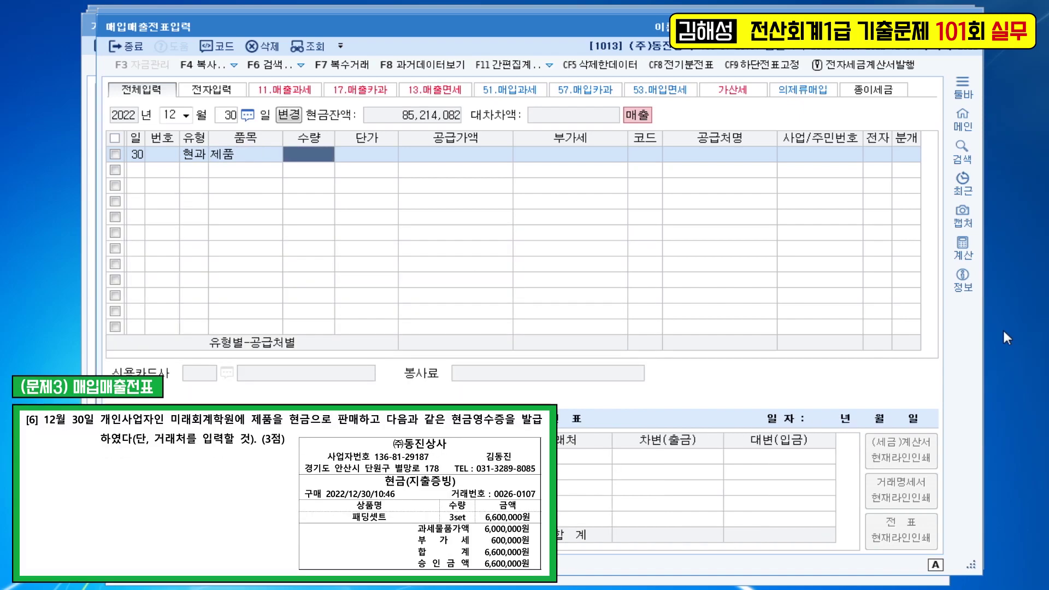
pyautogui.press('Return')
pyautogui.write('6000000')
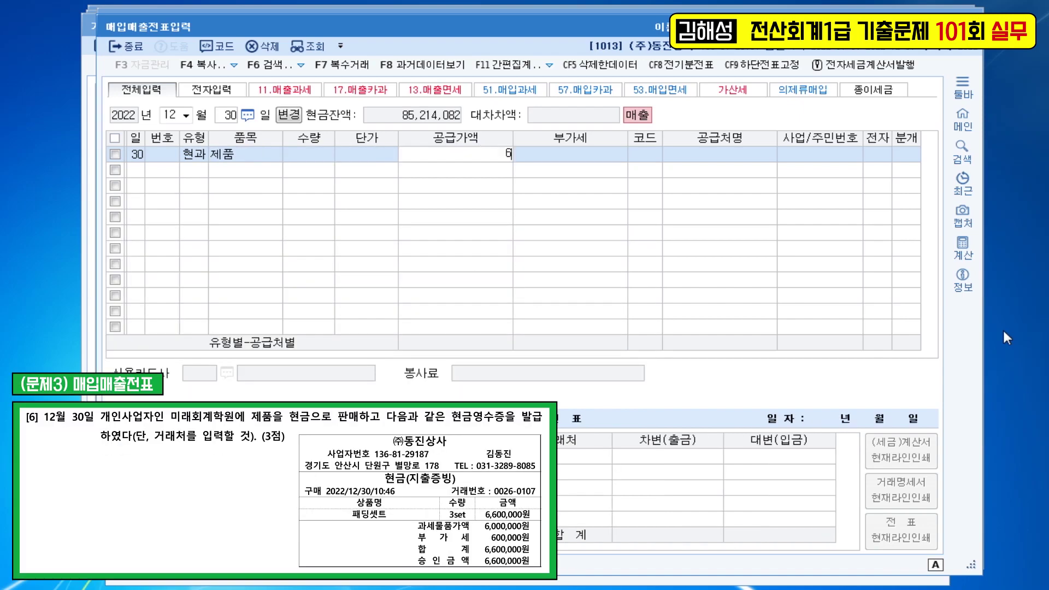
pyautogui.press('Return')
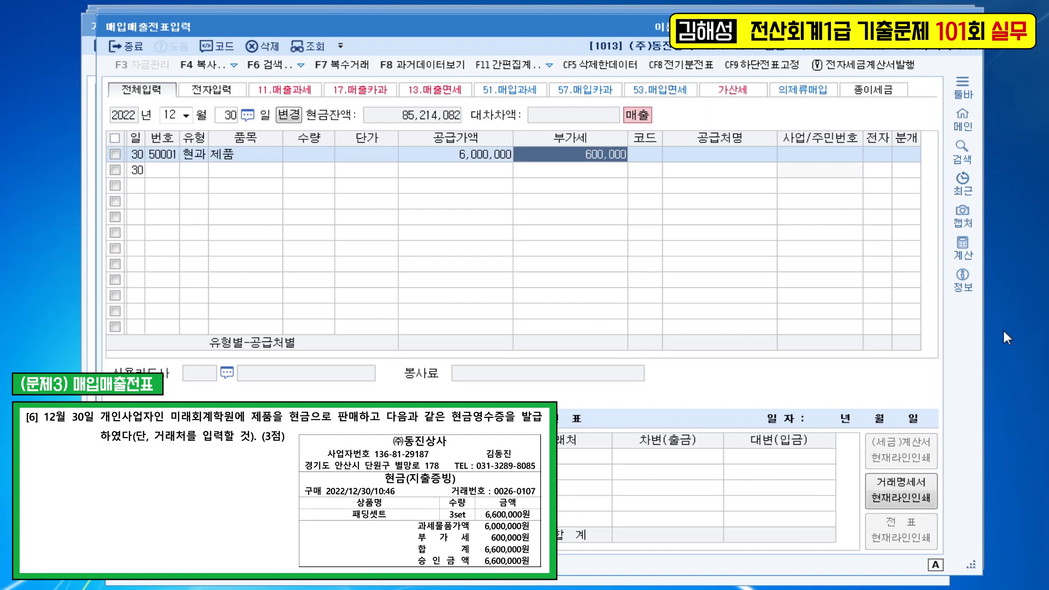
# - Set the December 30 entry's partner to 미래회계학원
pyautogui.press('Return')
pyautogui.write('미래')
pyautogui.press('Return')
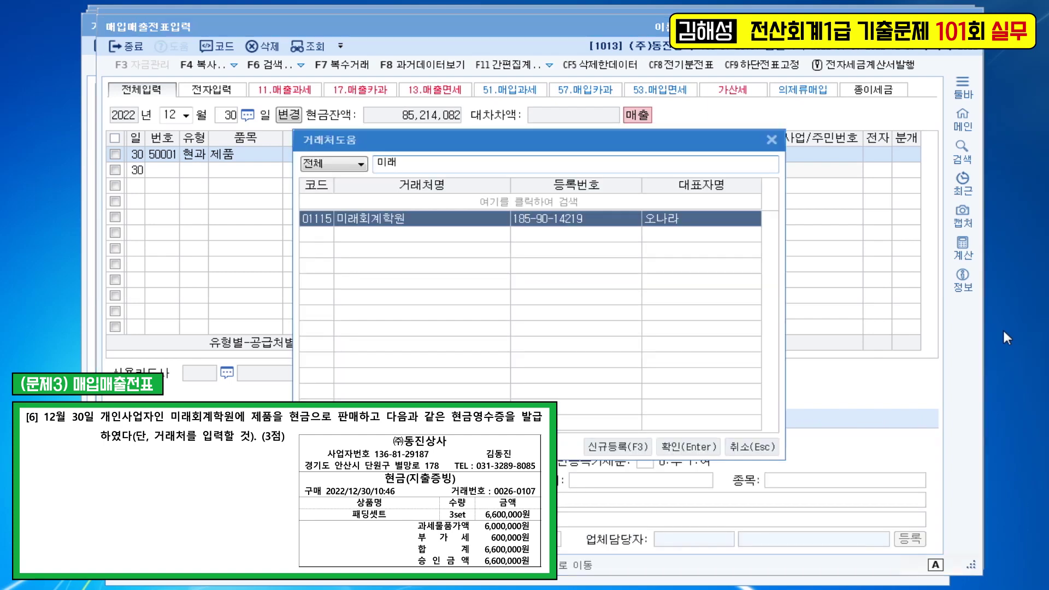
pyautogui.press('Return')
pyautogui.press('Return')
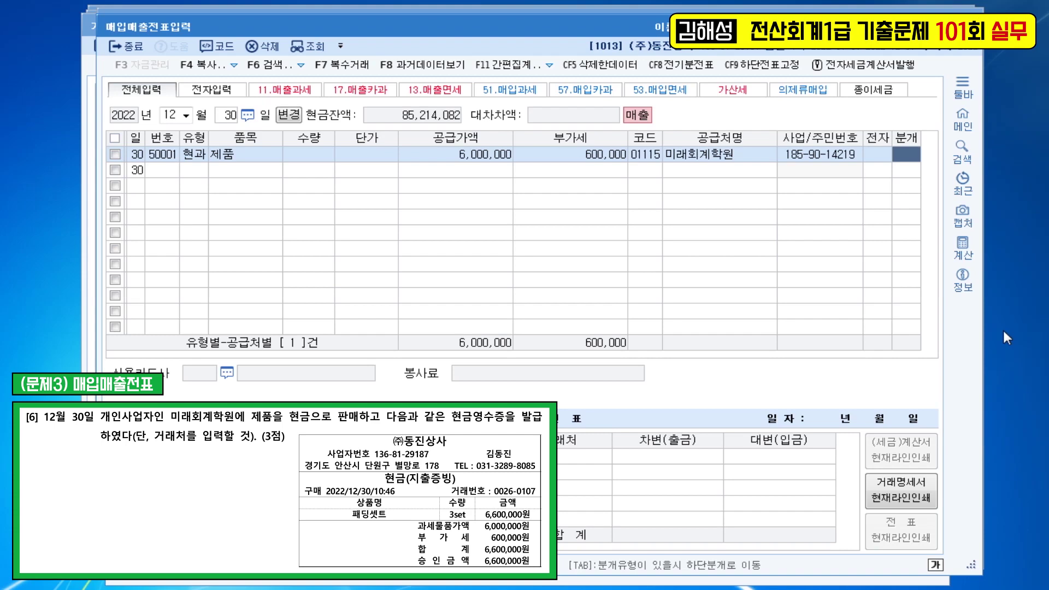
# - Set the December 30 journal type to 현금 and finish the journal with account 404 제품매출
pyautogui.write('1')
pyautogui.press('Return')
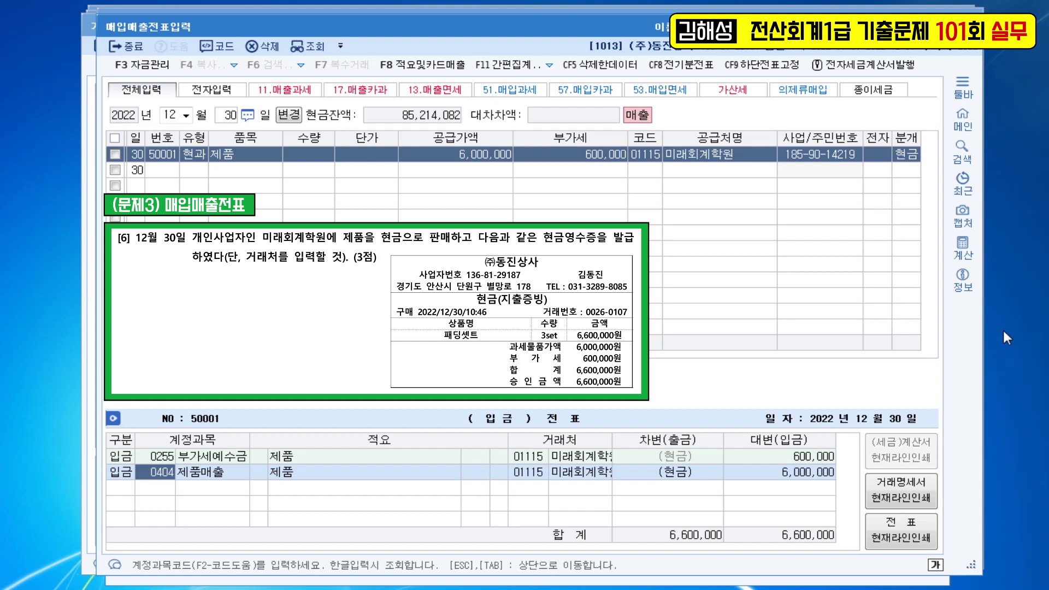
pyautogui.press('Return')
pyautogui.press('Return')
pyautogui.press('Return')
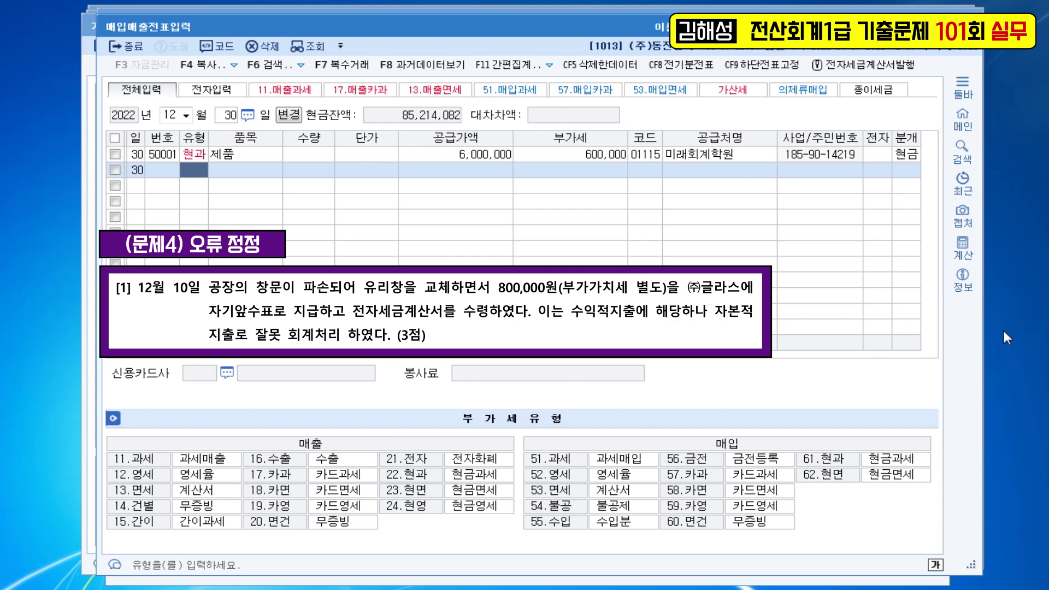
# - Open the December 10 유리창 교체 entry and change its 건물 debit line's account to 520 수선비
pyautogui.press('Escape')
pyautogui.write('0')
pyautogui.press('Return')
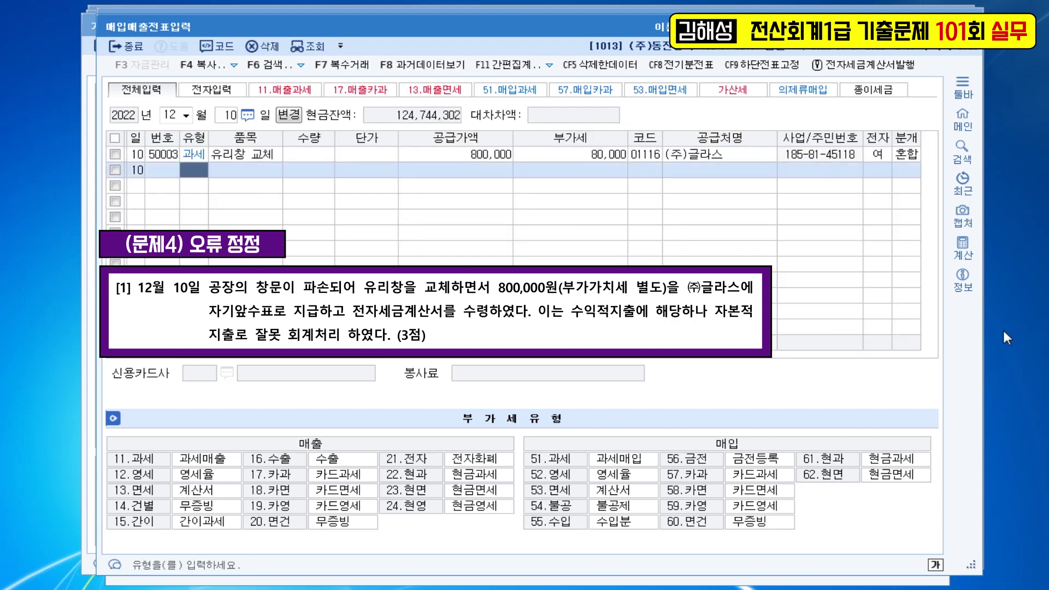
pyautogui.press('Up')
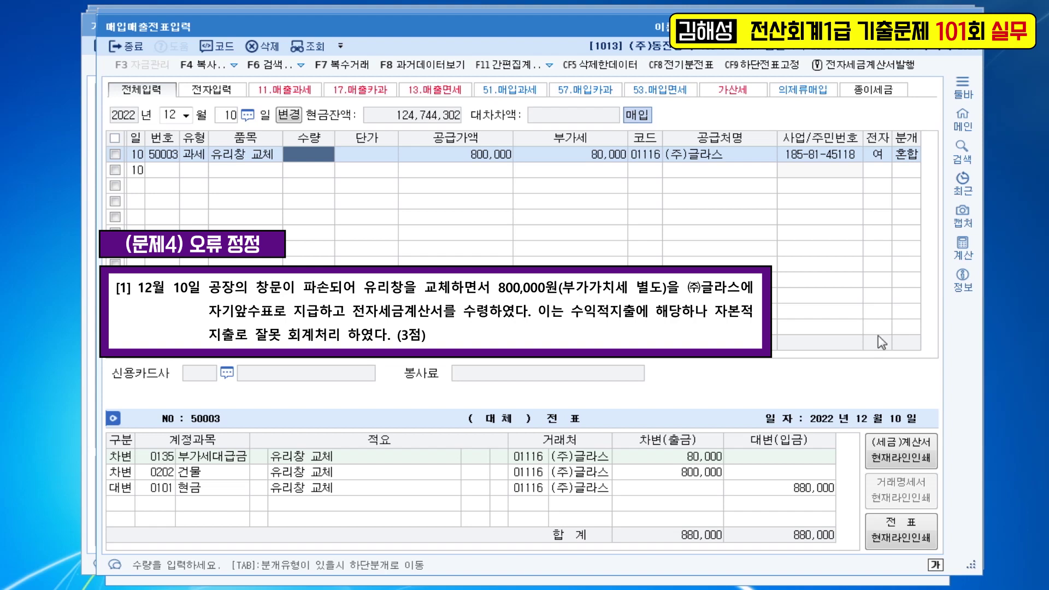
pyautogui.click(158, 476)
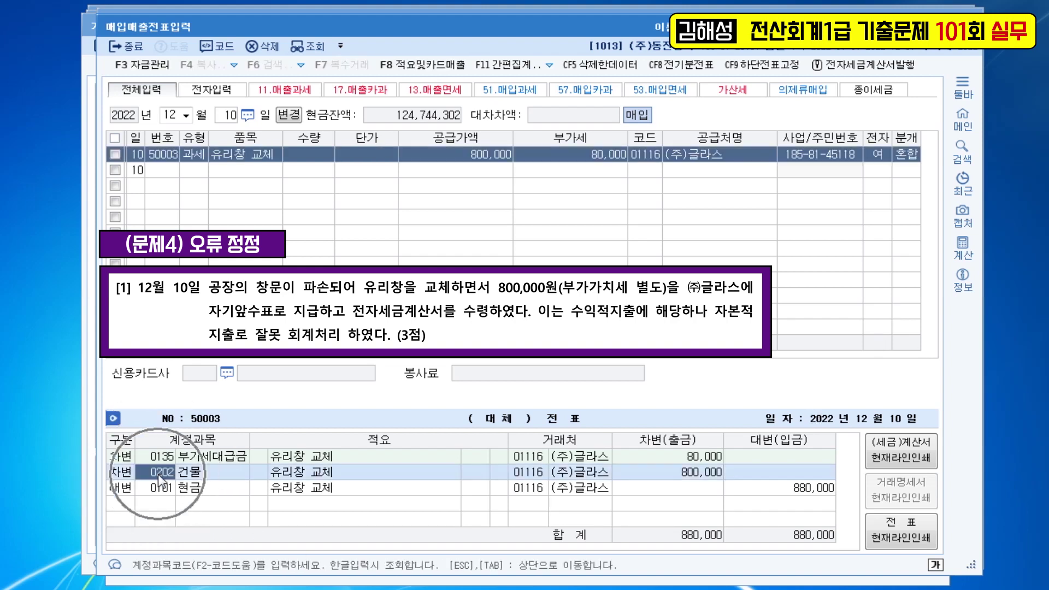
pyautogui.click(159, 478)
pyautogui.write('0520')
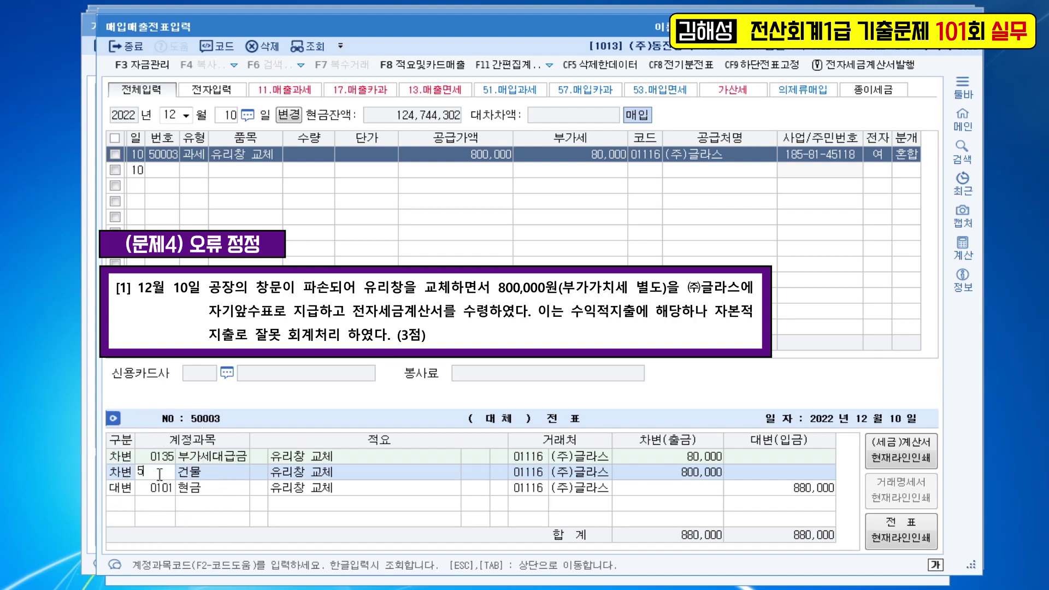
pyautogui.press('Return')
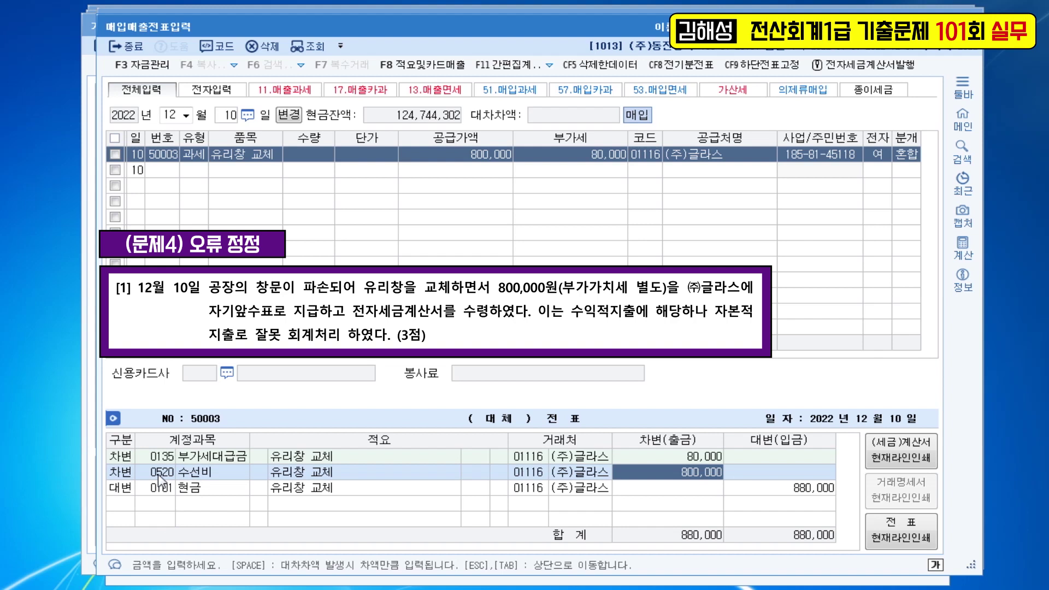
pyautogui.press('Return')
pyautogui.press('Return')
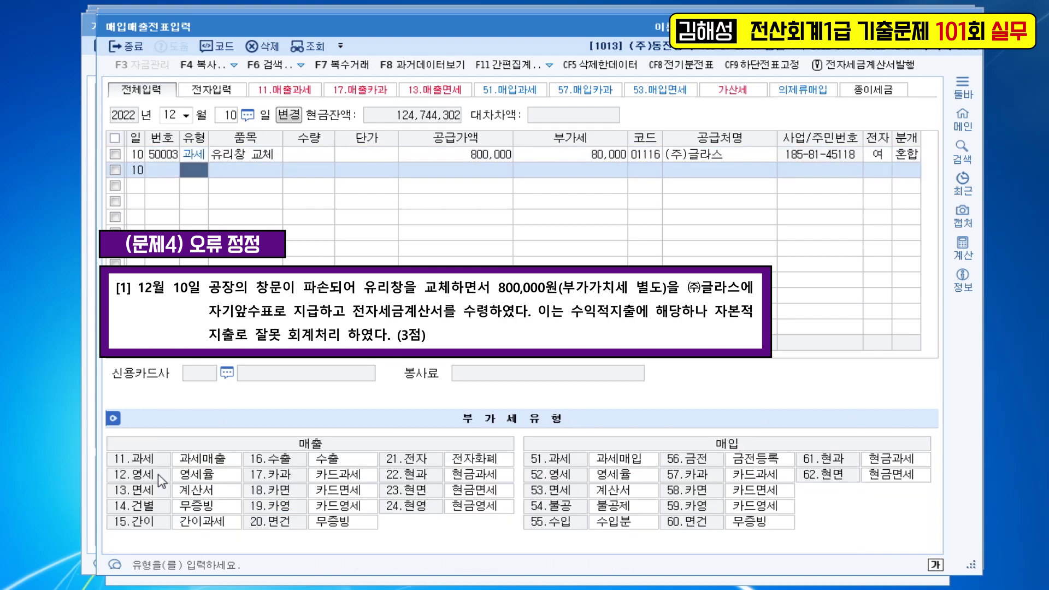
pyautogui.press('Up')
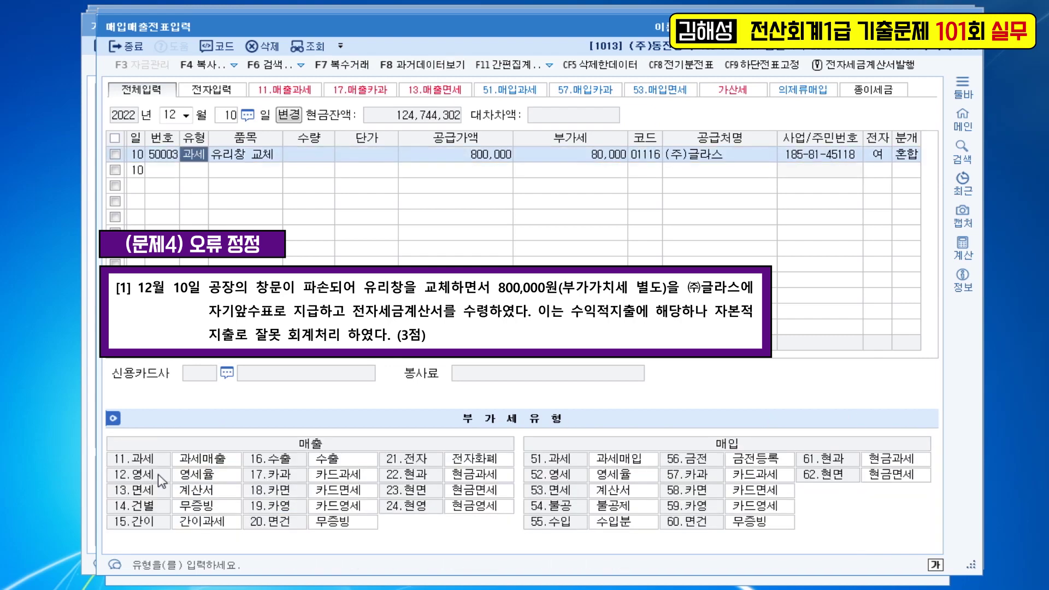
pyautogui.press('Down')
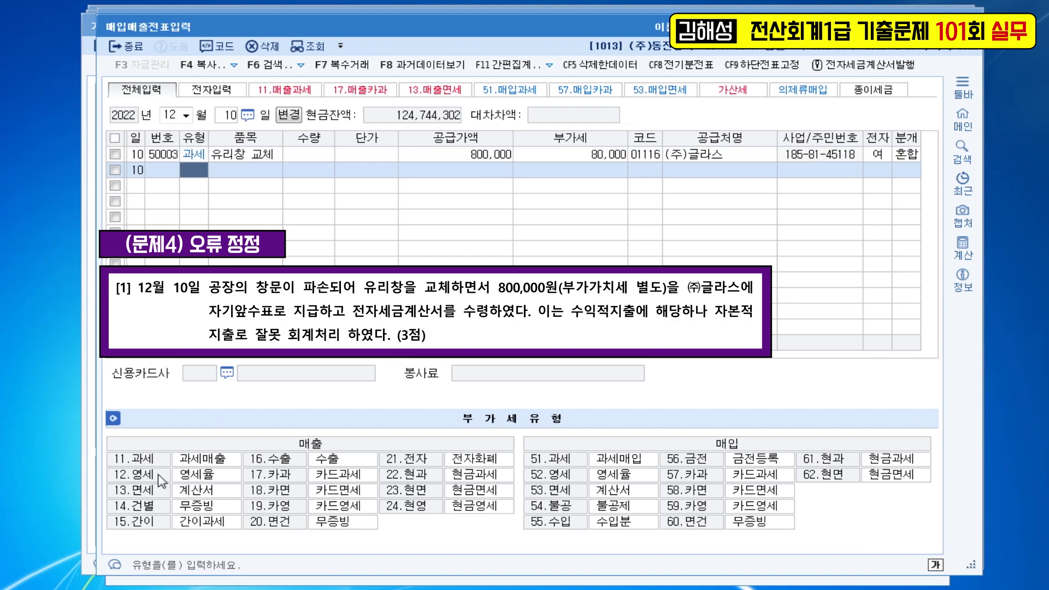
pyautogui.press('Up')
pyautogui.press('Left')
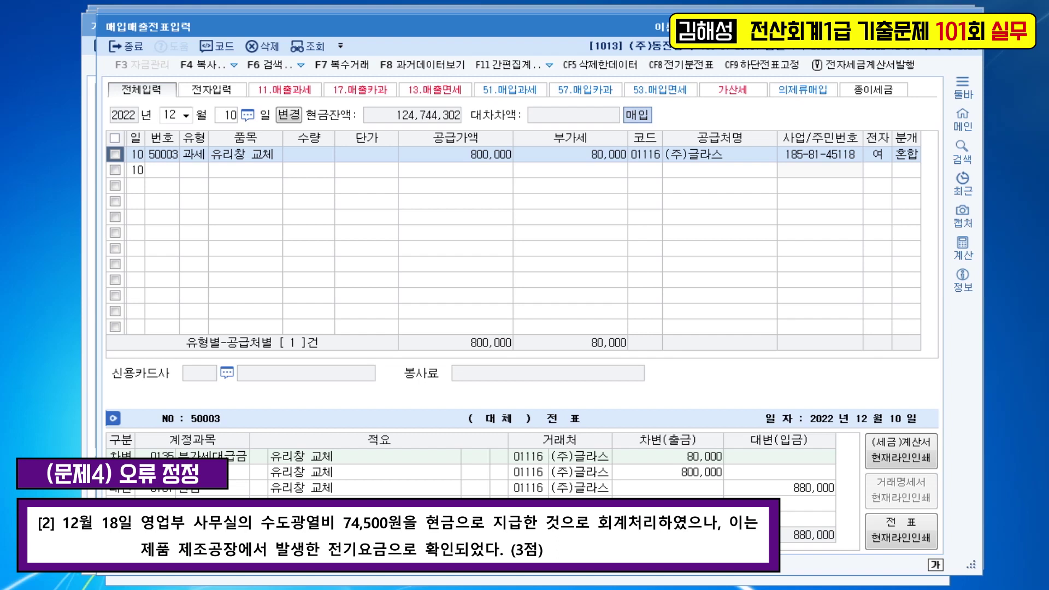
# - Open 일반전표입력 and bring up the general vouchers of December 18
pyautogui.hotkey('ctrl', 'f')
pyautogui.write('ㅇㅂ')
pyautogui.press('Return')
pyautogui.press('Return')
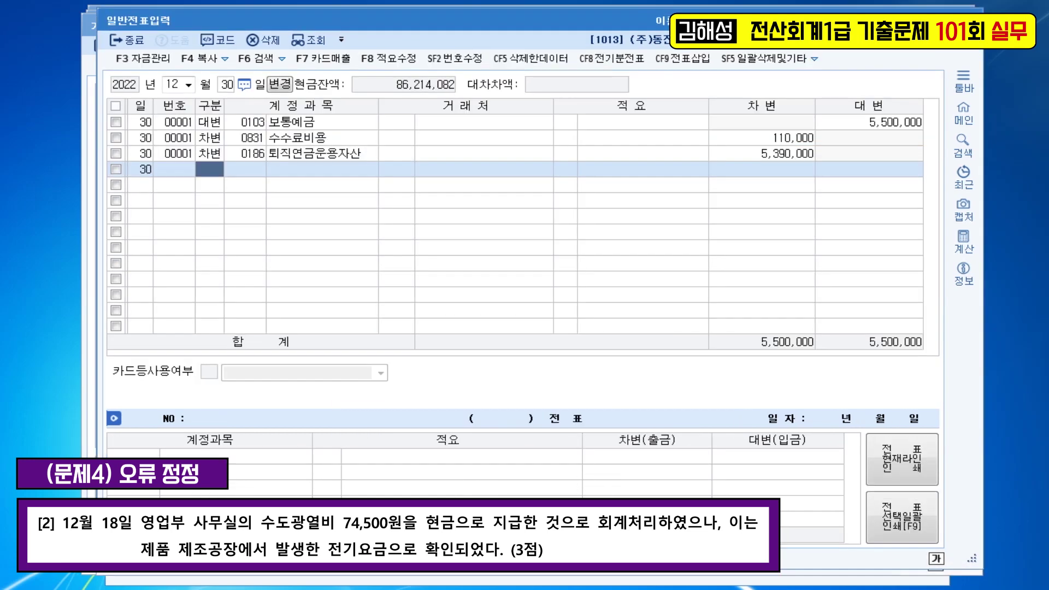
pyautogui.click(227, 85)
pyautogui.write('18')
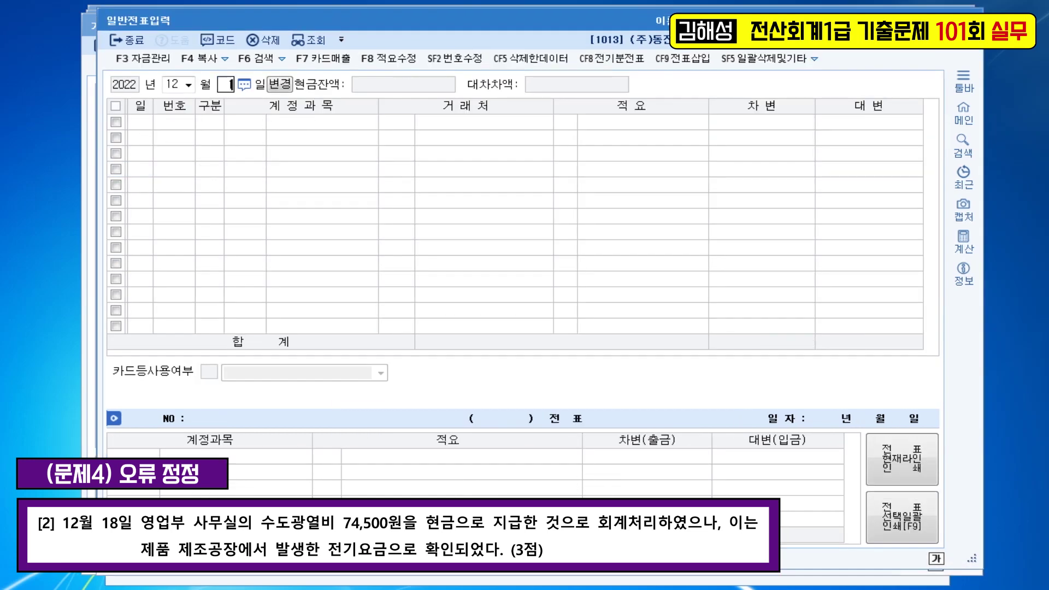
pyautogui.press('Return')
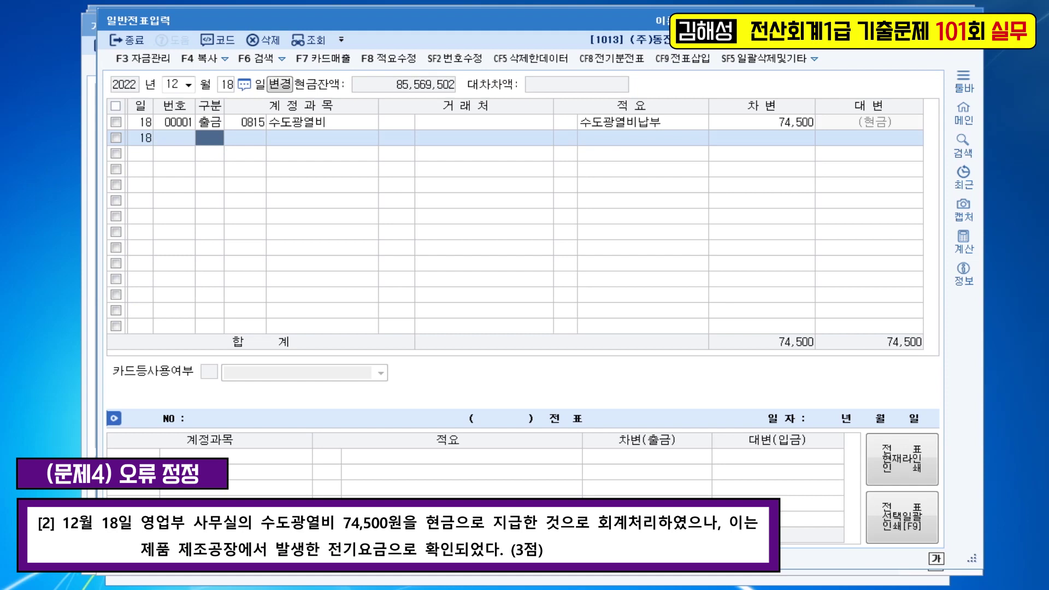
# - Change the December 18 수도광열비 payment's account to the manufacturing-cost account 0516 전력비
pyautogui.press('Up')
pyautogui.press('Return')
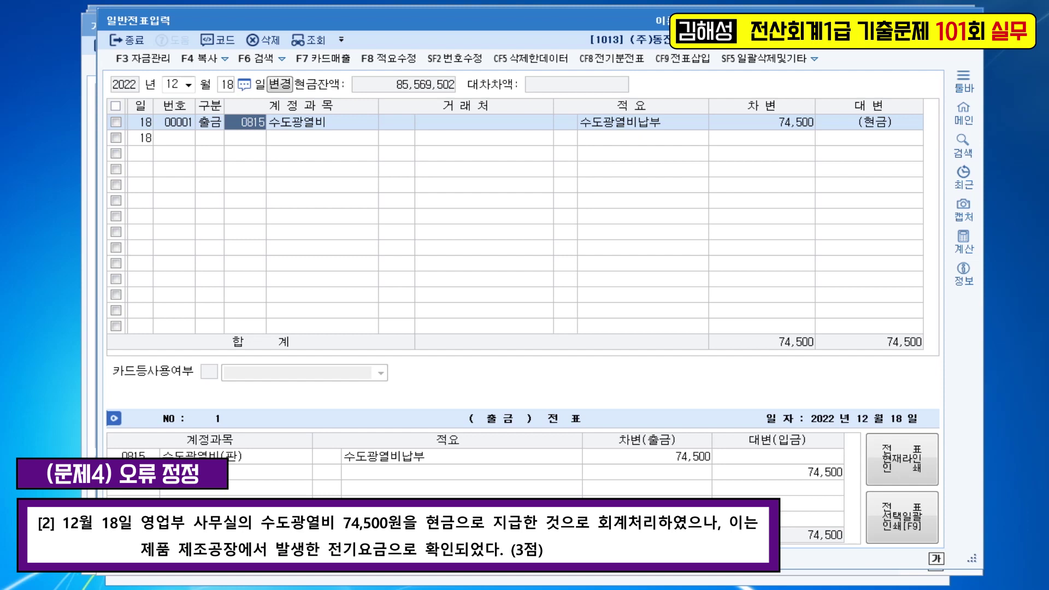
pyautogui.write('전력')
pyautogui.press('Return')
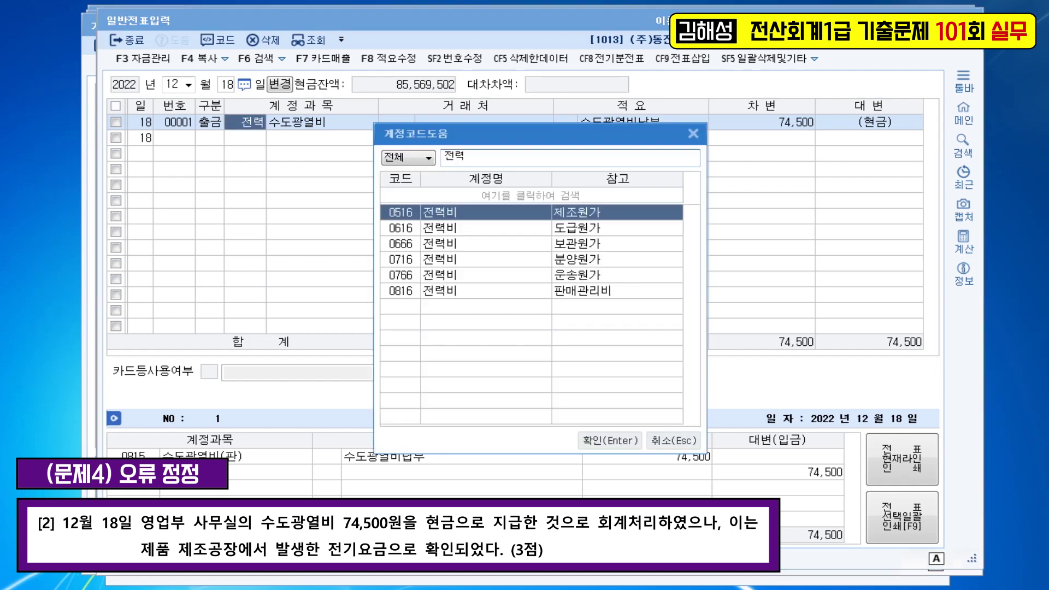
pyautogui.press('Return')
pyautogui.press('Down')
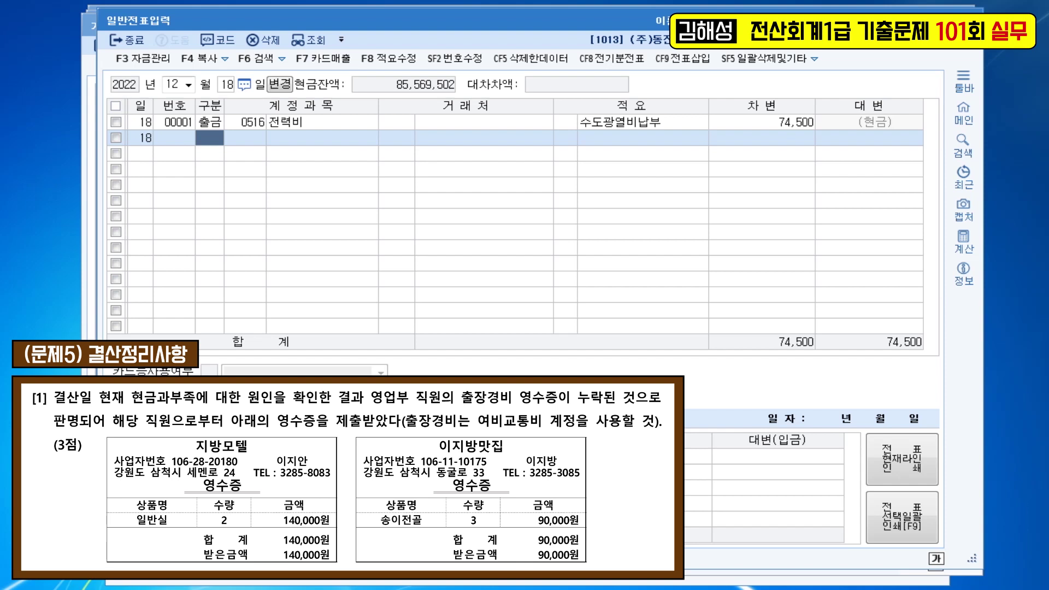
# - Bring up the December 31 date in 일반전표입력 for the closing entries
pyautogui.press('Escape')
pyautogui.write('31')
pyautogui.press('Return')
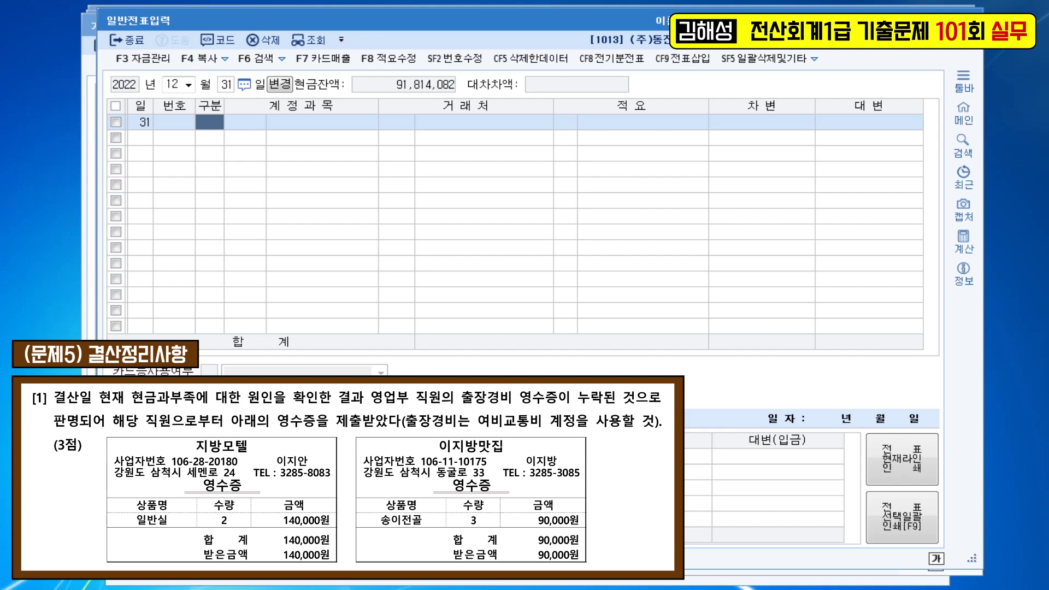
# - Open 합계잔액시산표 as of December 31, 2022 and check the balance of 현금과부족
pyautogui.hotkey('ctrl', 'f')
pyautogui.write('ㅎㄱㅈ')
pyautogui.press('Return')
pyautogui.press('Return')
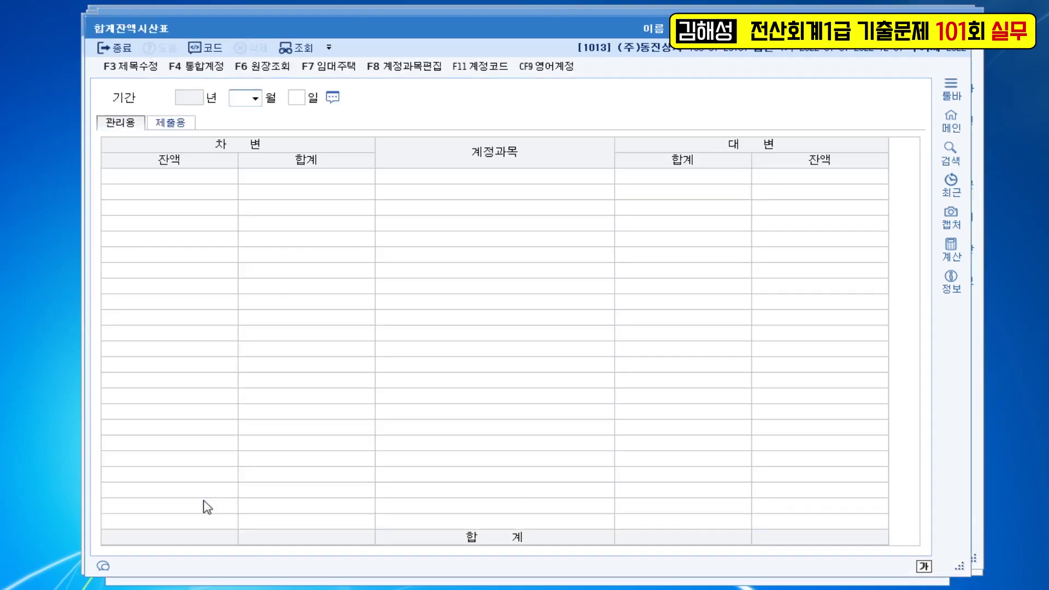
pyautogui.press('Return')
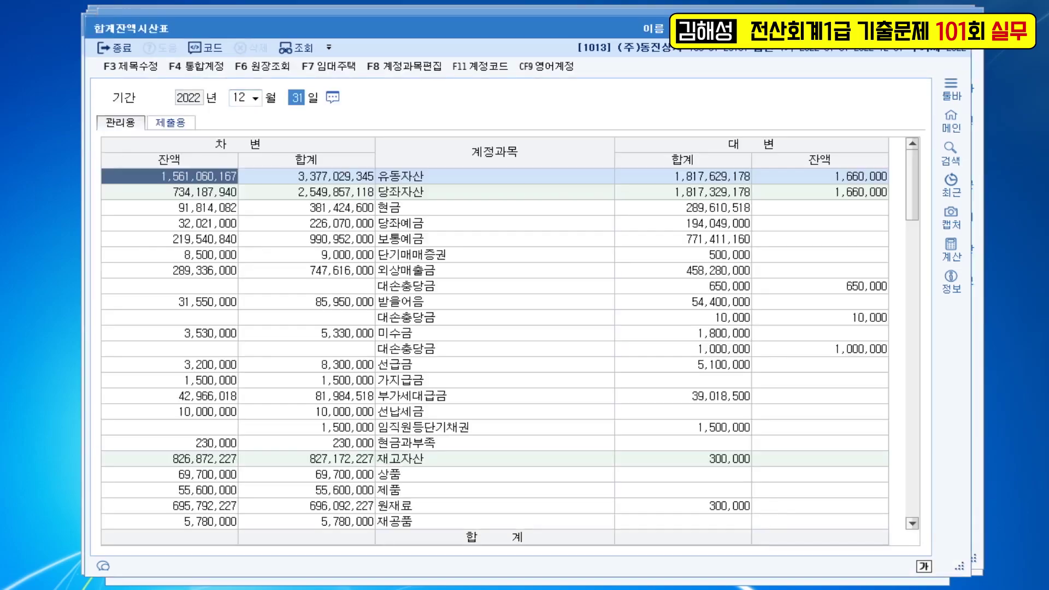
pyautogui.click(496, 444)
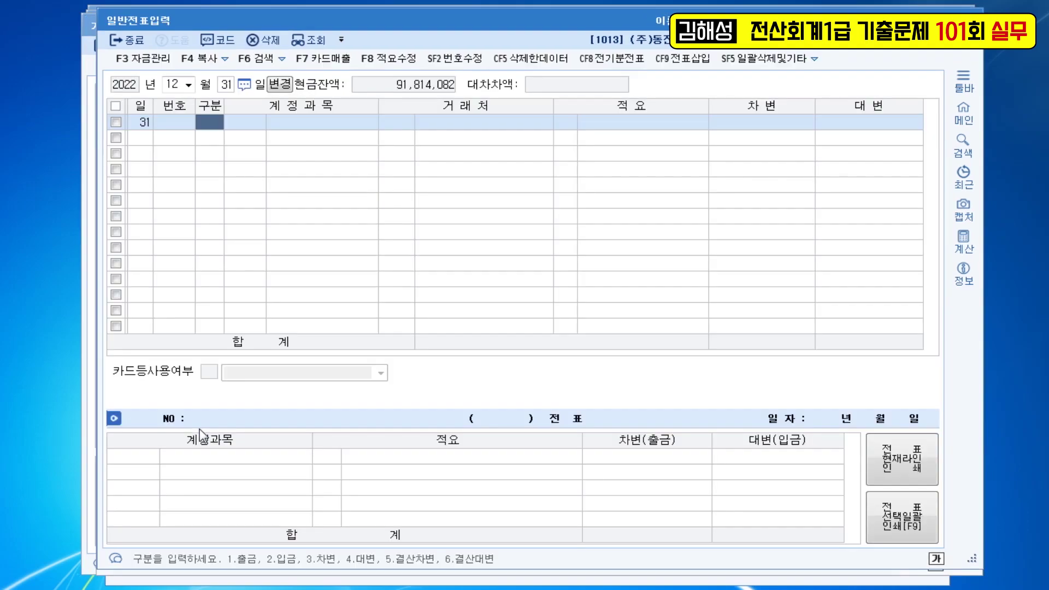
# - Enter a December 31 credit line for 0141 현금과부족 with an amount of 230,000 and no partner
pyautogui.write('4')
pyautogui.press('Return')
pyautogui.write('현금과')
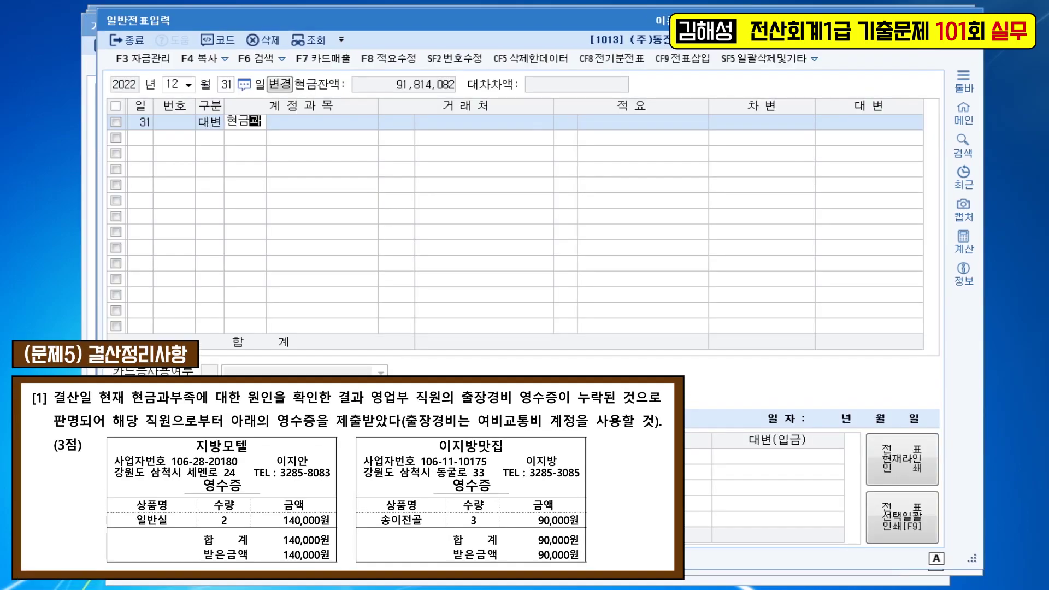
pyautogui.press('Return')
pyautogui.press('Return')
pyautogui.press('Return')
pyautogui.press('Return')
pyautogui.press('Return')
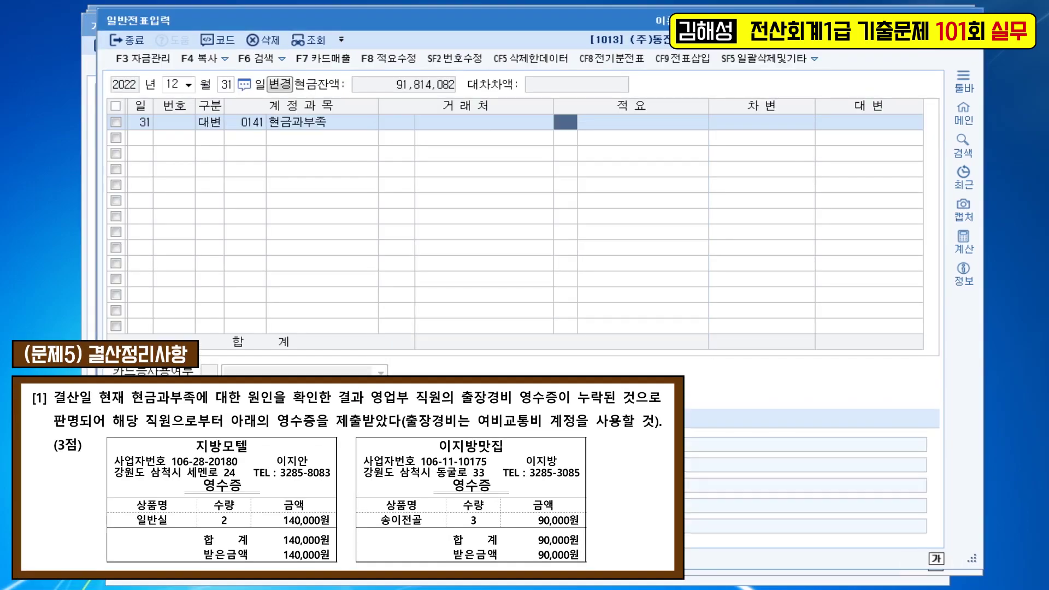
pyautogui.write('2300000')
pyautogui.press('Return')
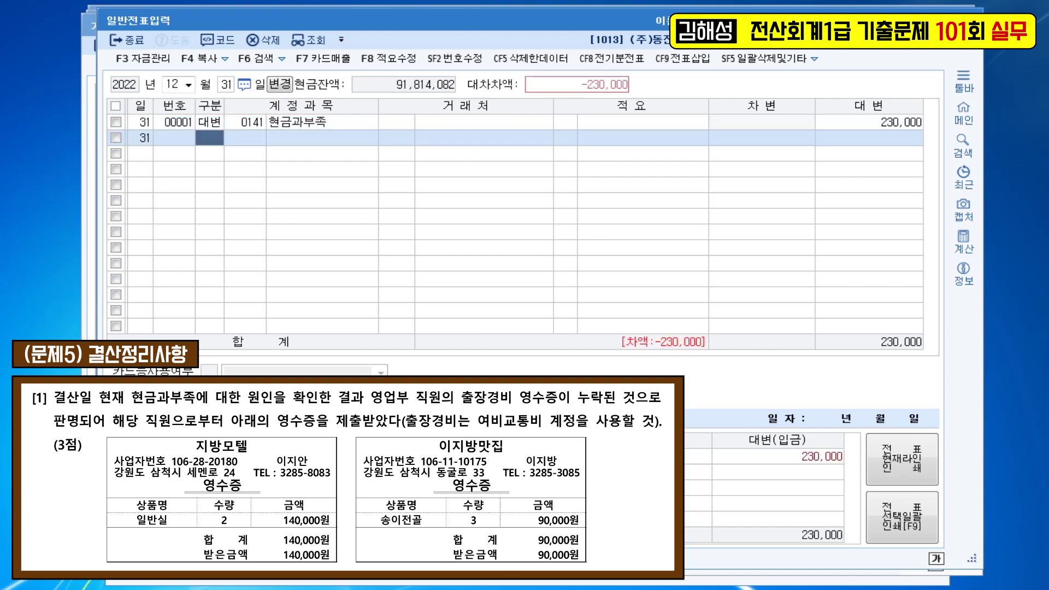
# - Balance the 현금과부족 entry with a debit line for 0812 여비교통비 of 230,000
pyautogui.write('3')
pyautogui.press('Return')
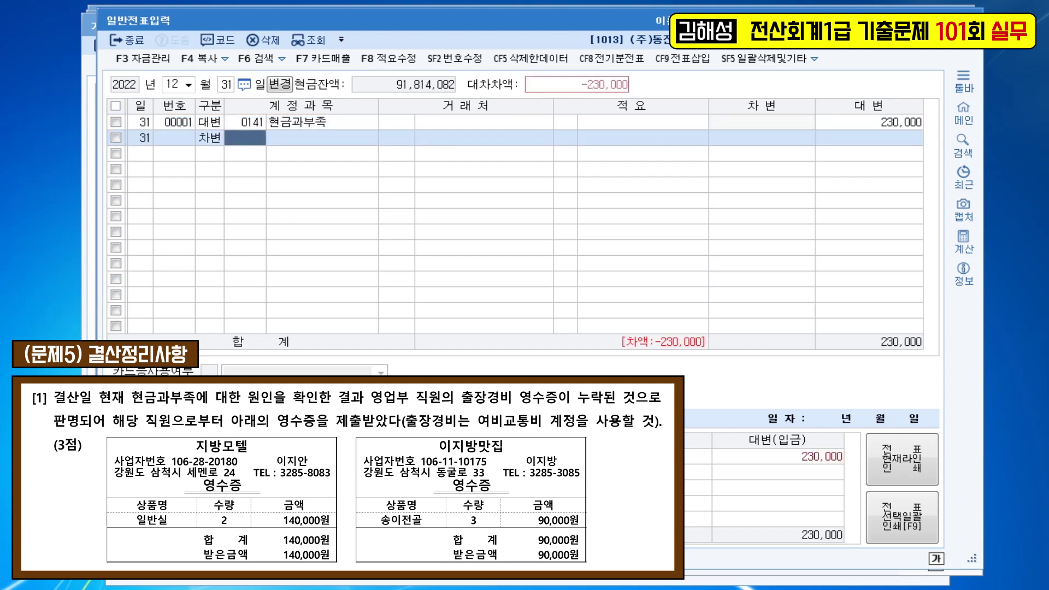
pyautogui.write('0812')
pyautogui.press('Return')
pyautogui.press('Return')
pyautogui.press('Return')
pyautogui.press('Return')
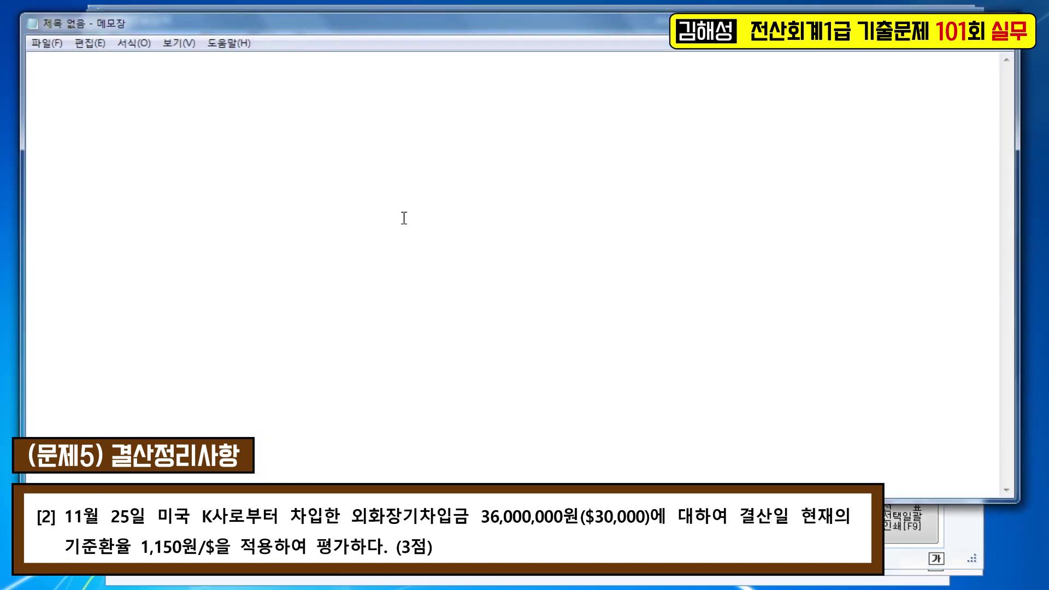
# - Write the note "차입금 부채 11월25일 36,000,000" in the blank Notepad document
pyautogui.write('ck')
pyautogui.press('BackSpace')
pyautogui.press('BackSpace')
pyautogui.write('차입금 부채')
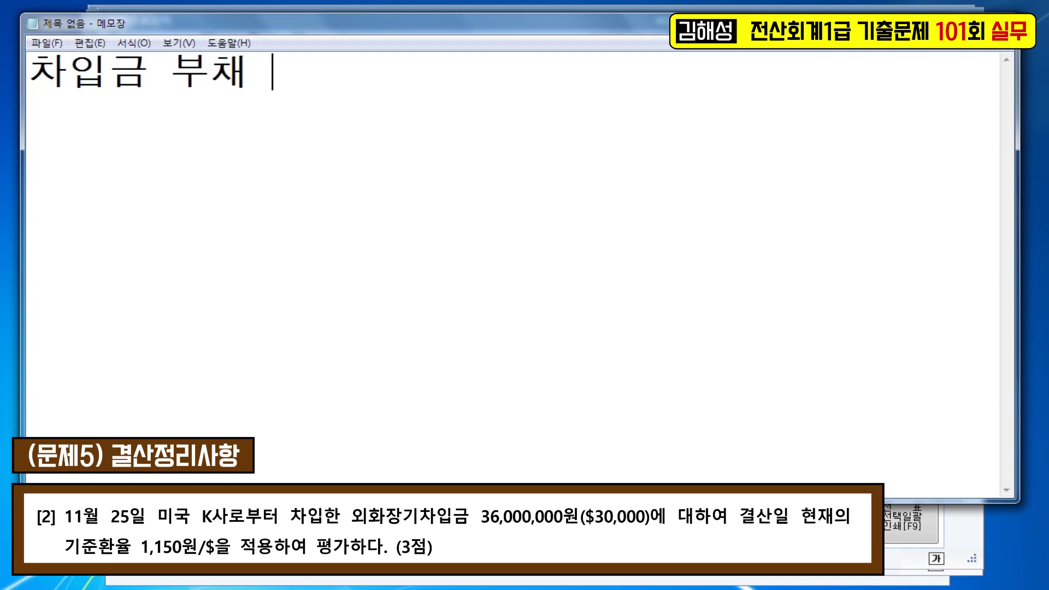
pyautogui.write(' 11월')
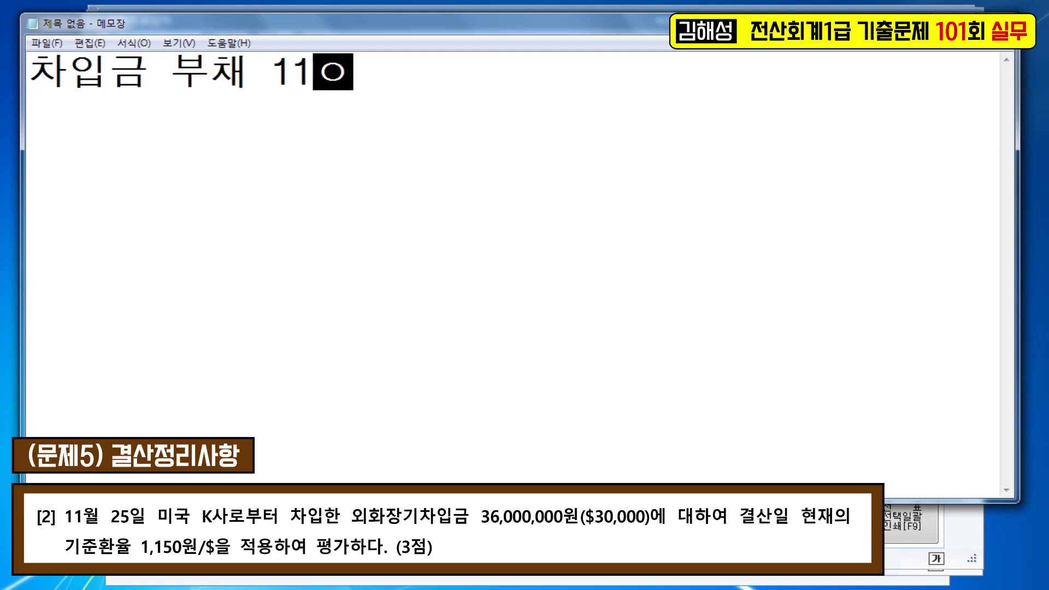
pyautogui.write('25')
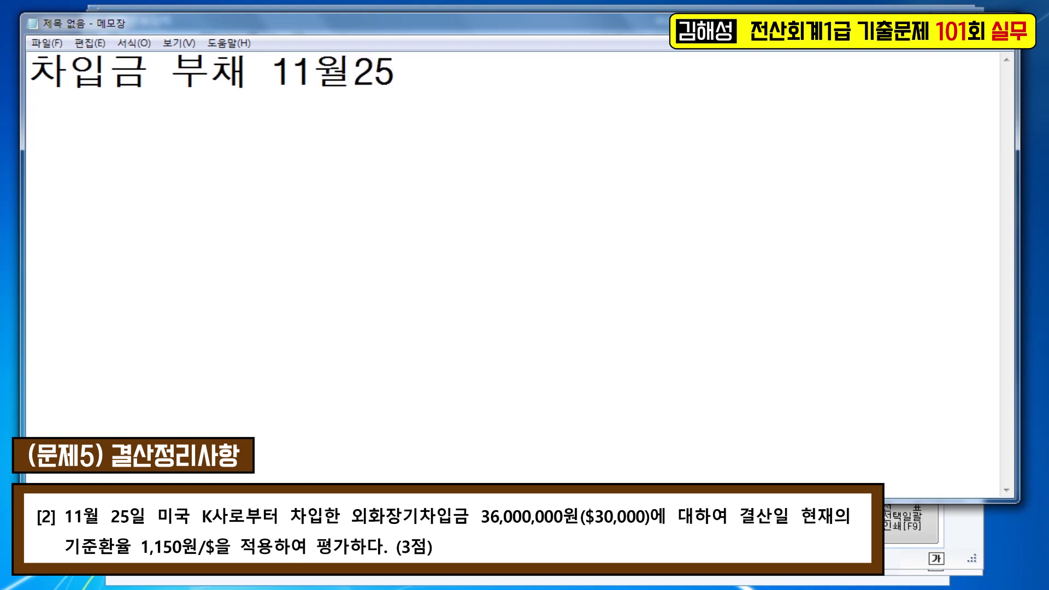
pyautogui.write('일 36')
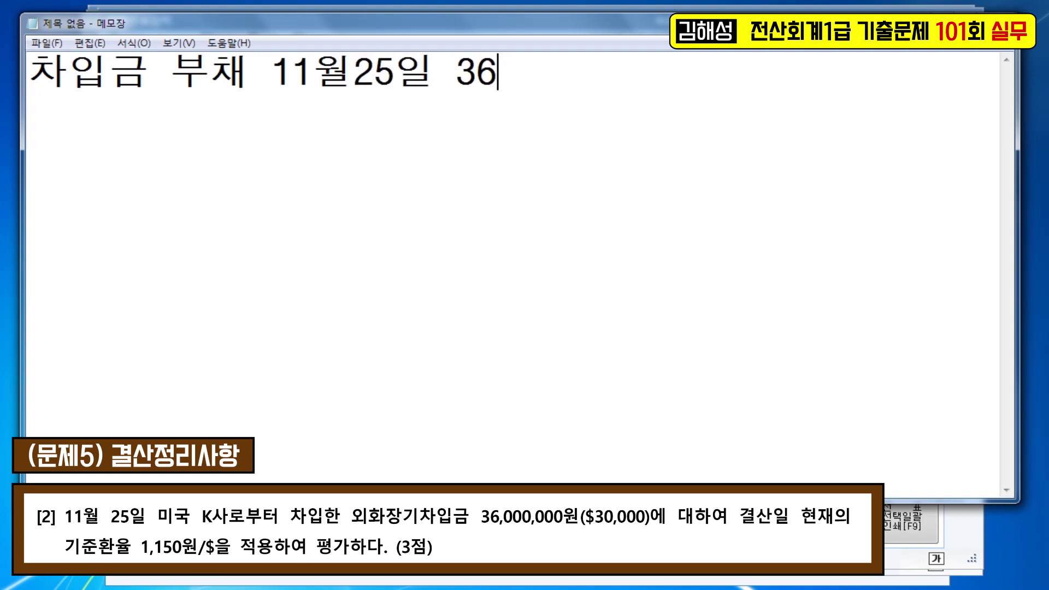
pyautogui.write(',000,000')
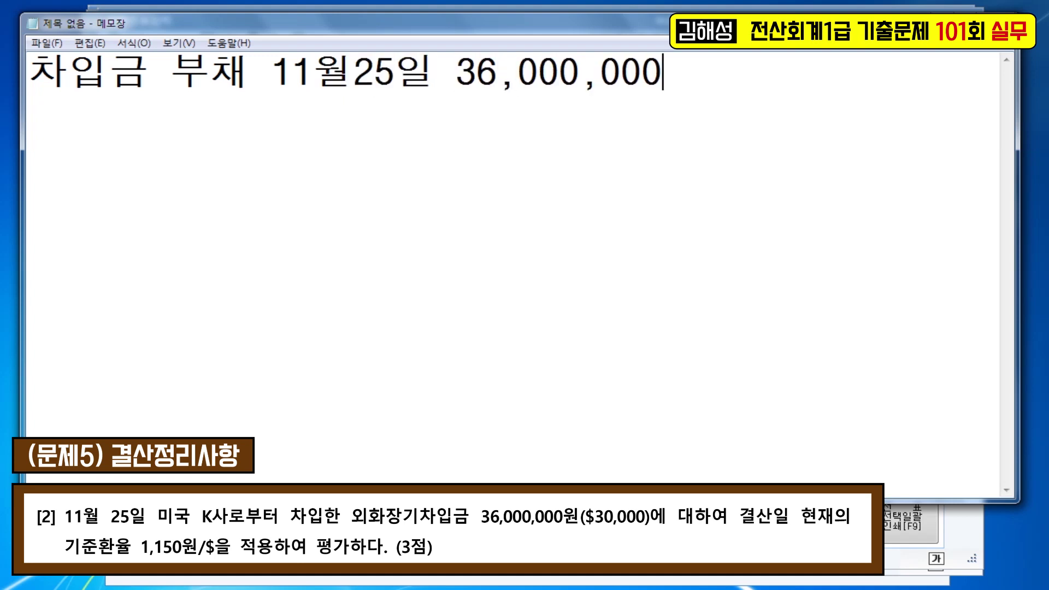
# - Below a blank line, add the year-end valuation "12월31일 30,000 * 1,150 = 34,500,000" to the note
pyautogui.press('Return')
pyautogui.press('Return')
pyautogui.write('12')
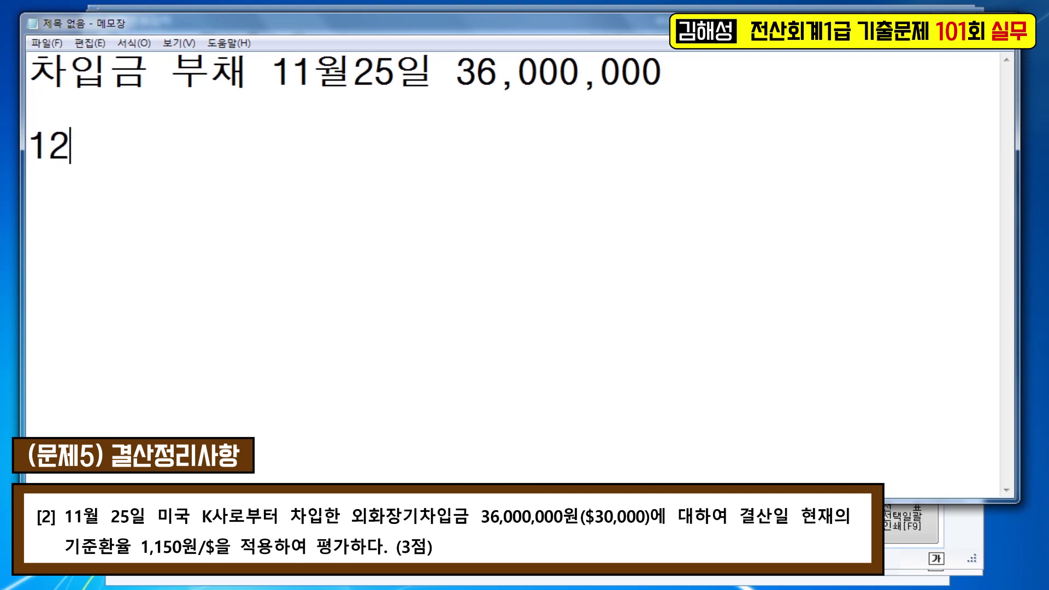
pyautogui.write('월31')
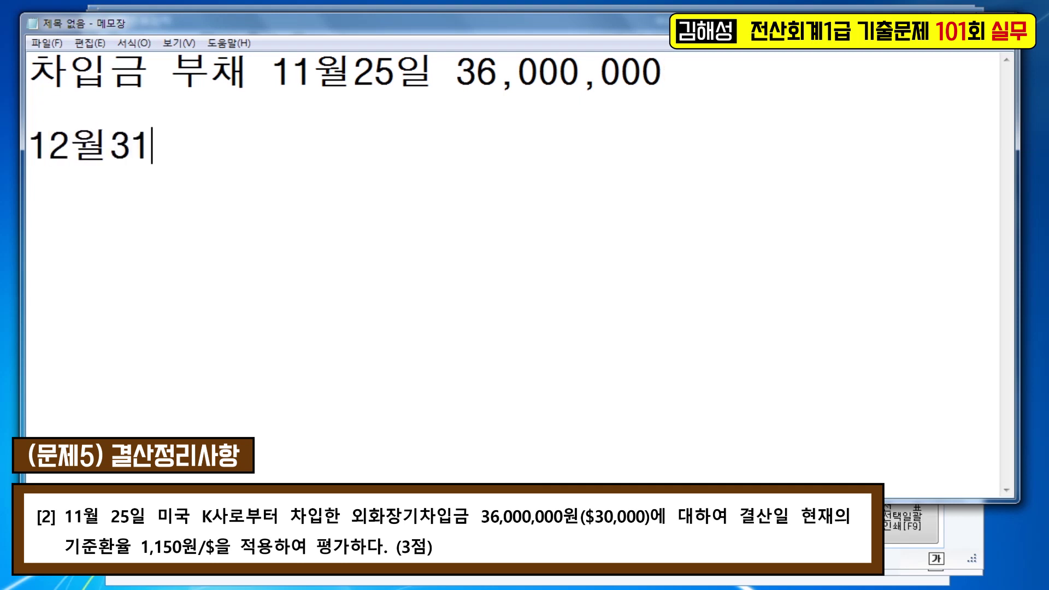
pyautogui.write('일  30')
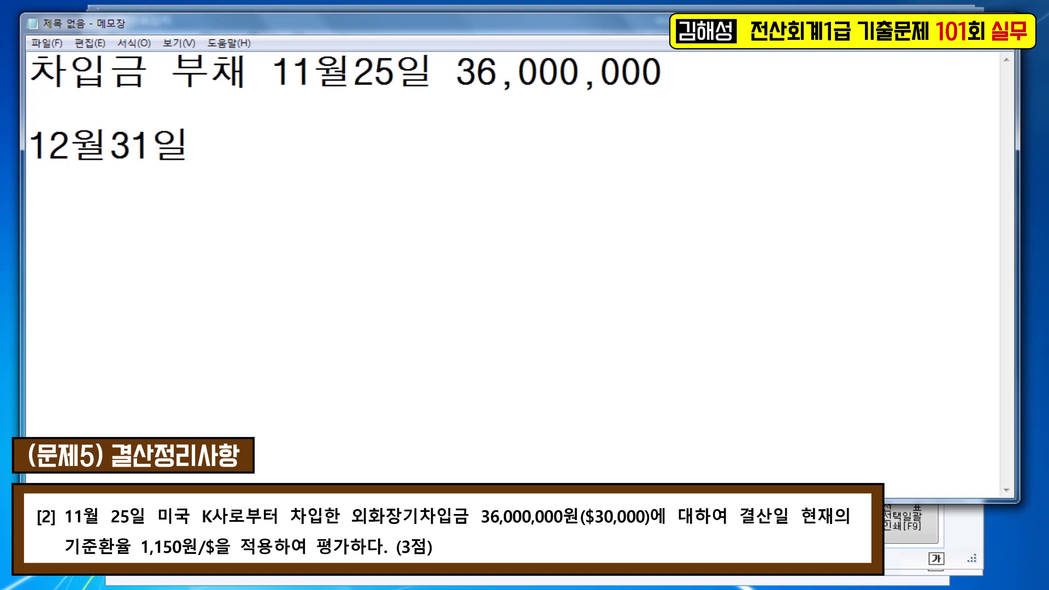
pyautogui.write(',00')
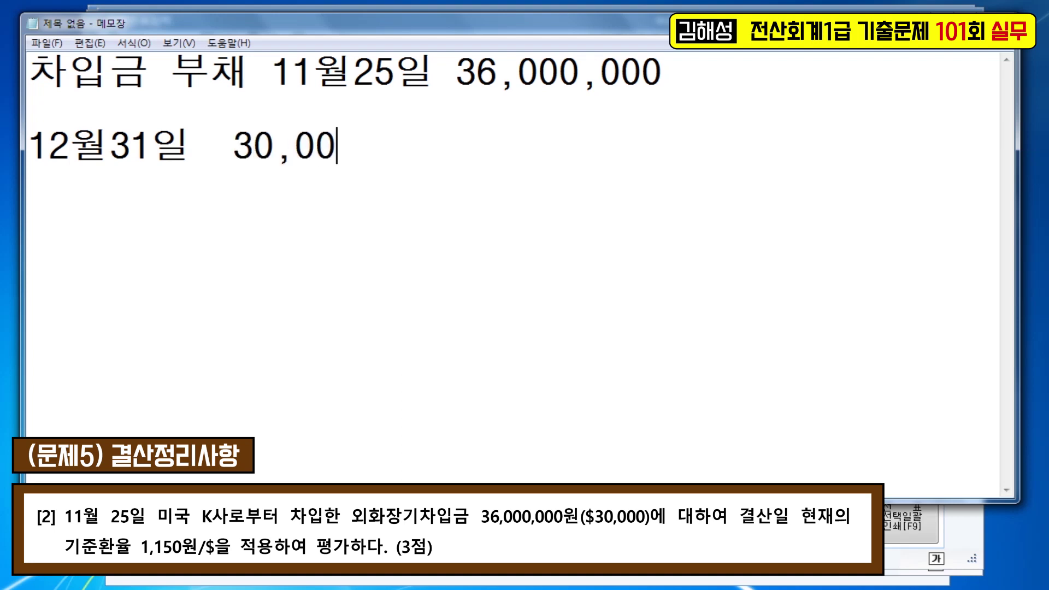
pyautogui.write('0  *')
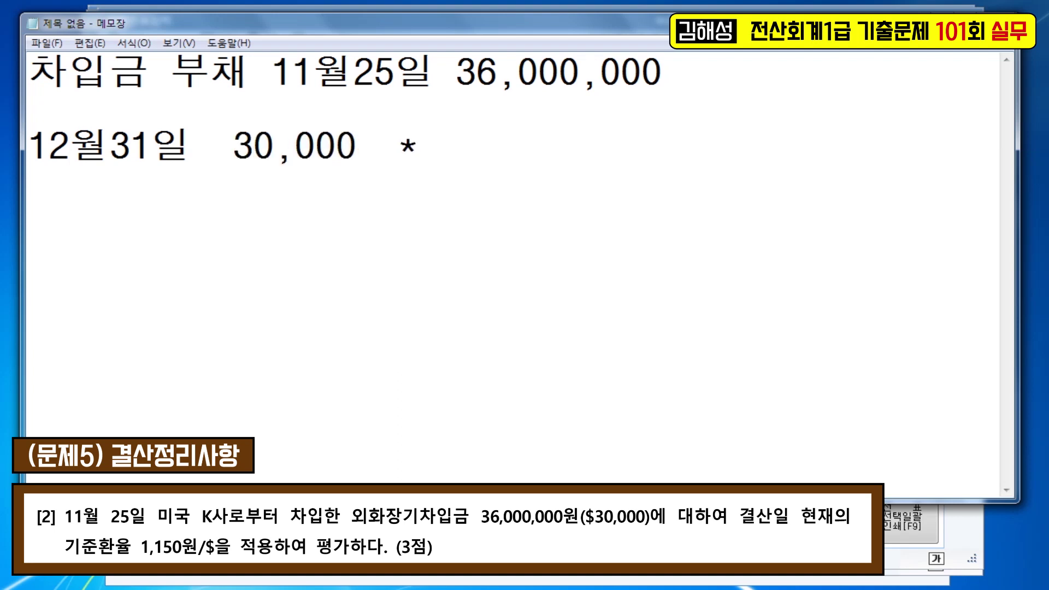
pyautogui.write('  1,150  ')
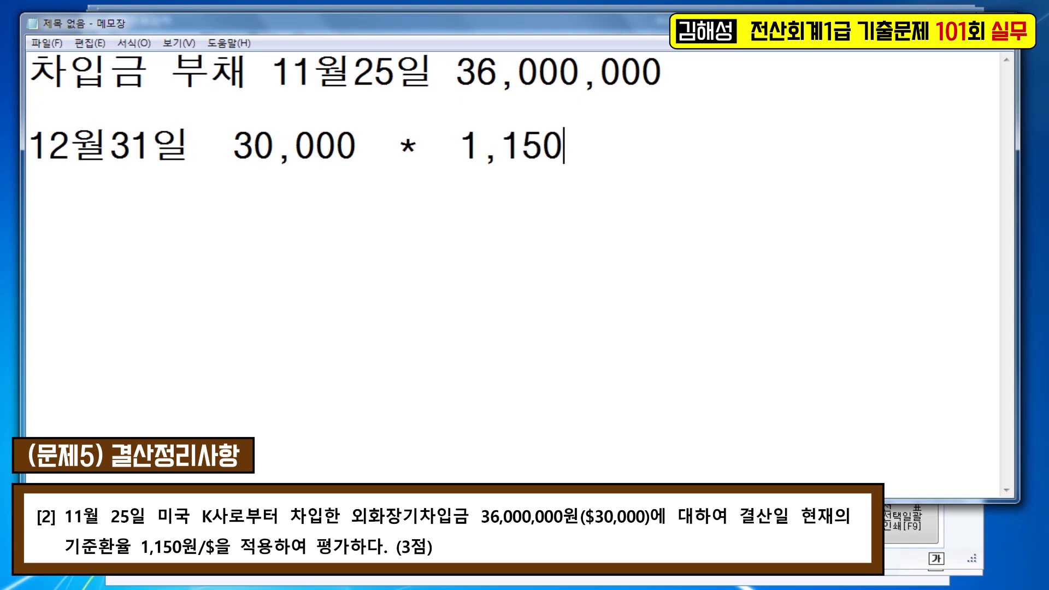
pyautogui.write('= 3')
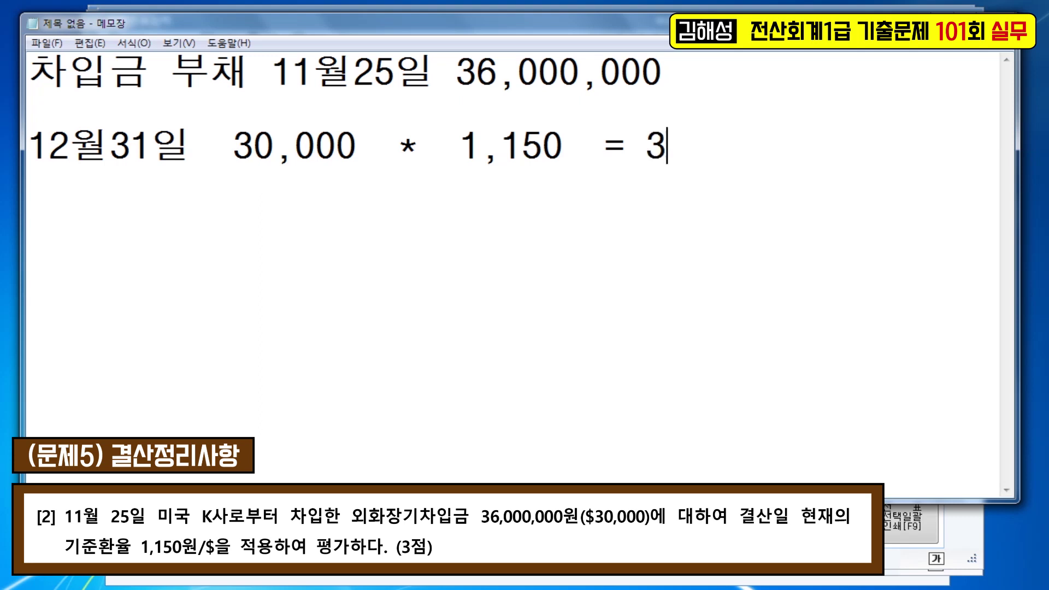
pyautogui.write('4,500')
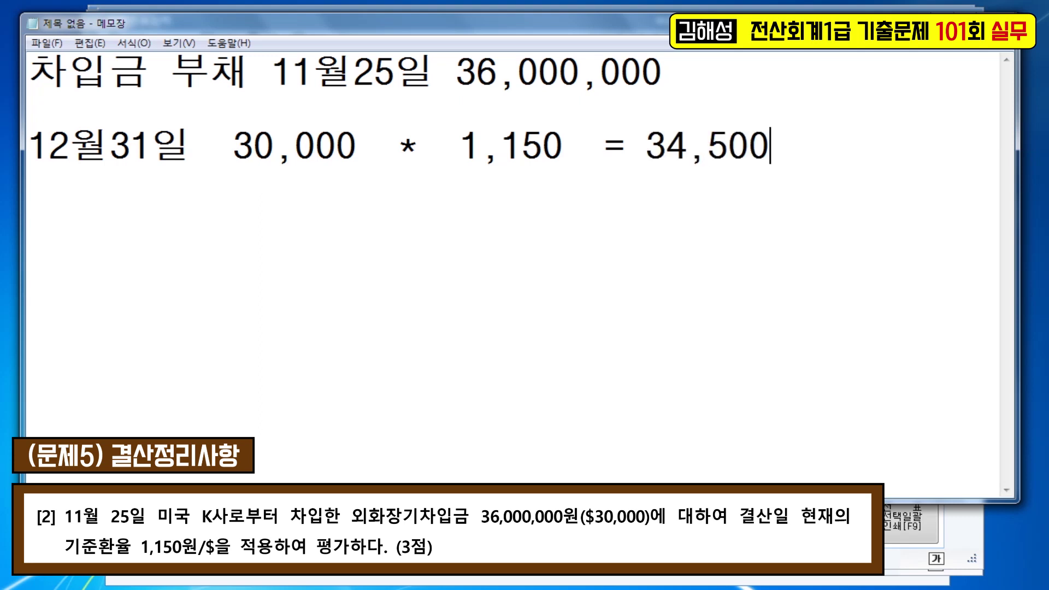
pyautogui.write(',000')
pyautogui.press('Return')
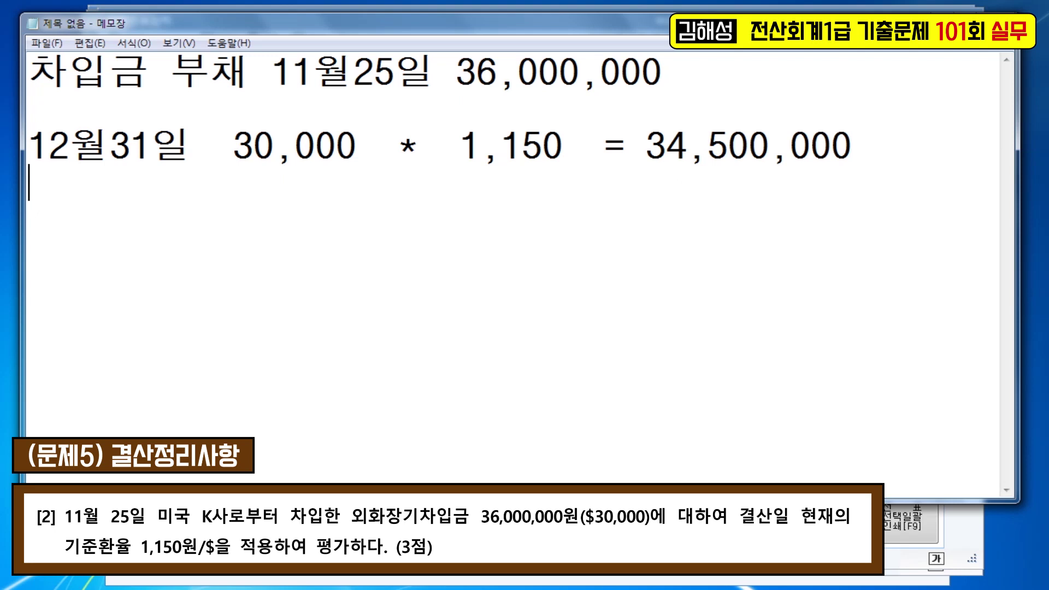
pyautogui.click(865, 151)
# - Switch back to 일반전표입력 and start a December 31 debit line with account 0305 외화장기차입금
pyautogui.hotkey('alt', 'Tab')
pyautogui.write('3')
pyautogui.press('Return')
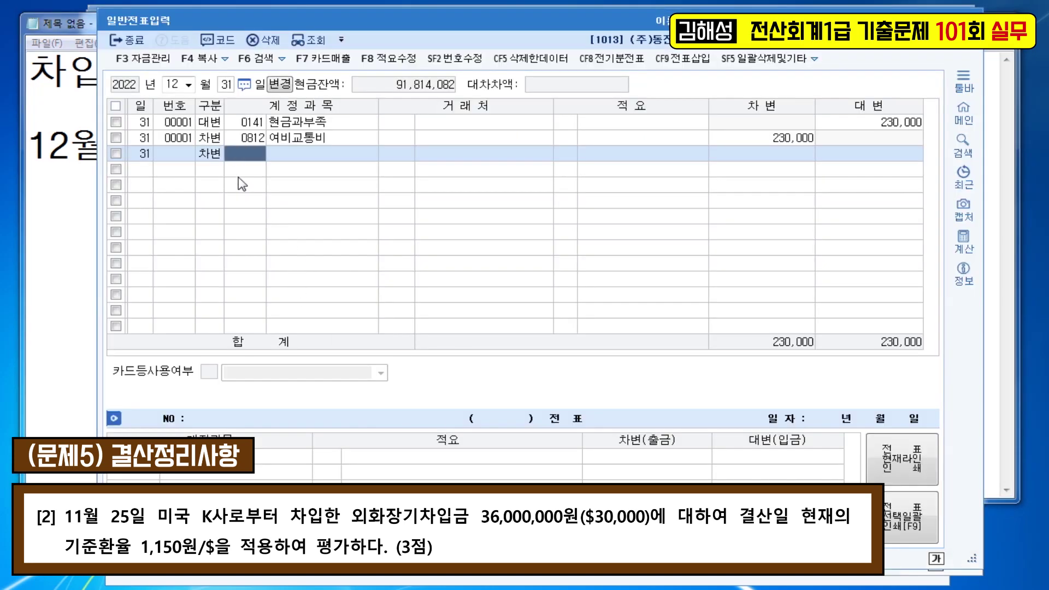
pyautogui.write('외화')
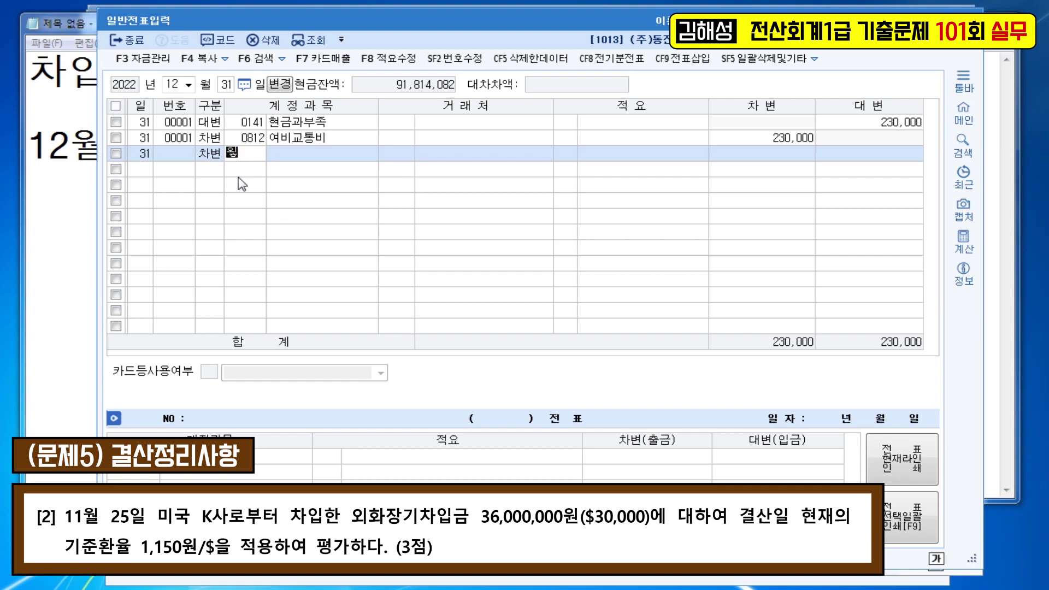
pyautogui.press('Return')
pyautogui.press('Return')
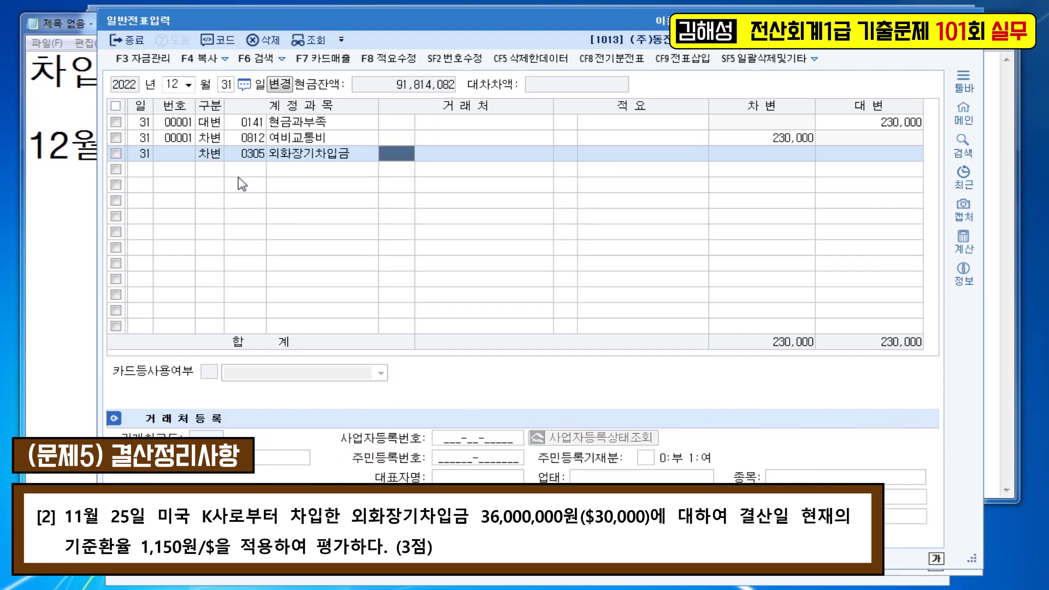
# - Set the 외화장기차입금 line's partner to 미국 K사 and its debit amount to 1,500,000
pyautogui.write('미국')
pyautogui.press('Return')
pyautogui.press('Return')
pyautogui.press('Return')
pyautogui.press('Return')
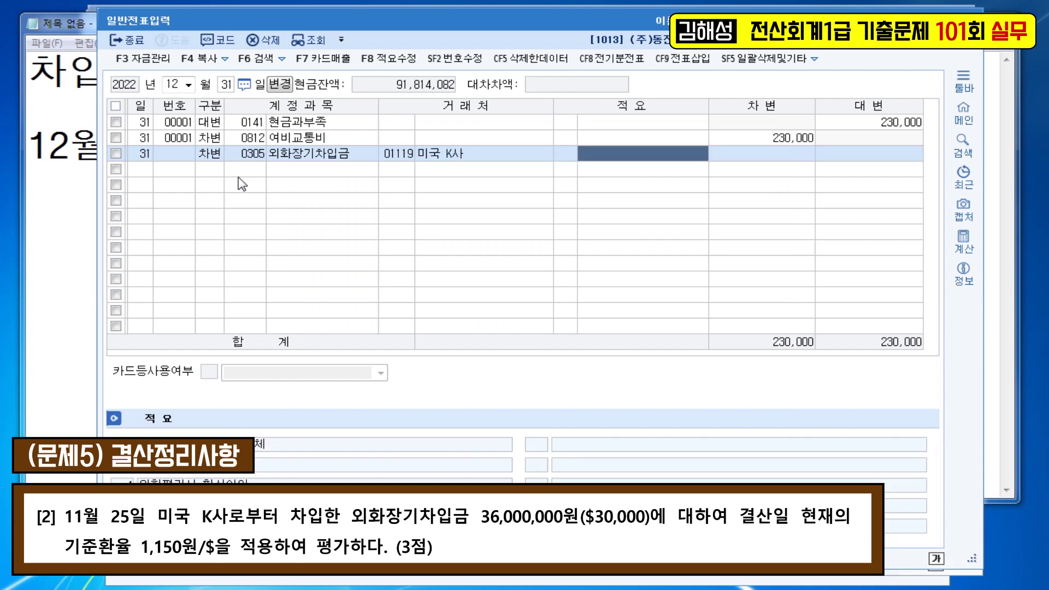
pyautogui.write('1,500,000')
pyautogui.press('Return')
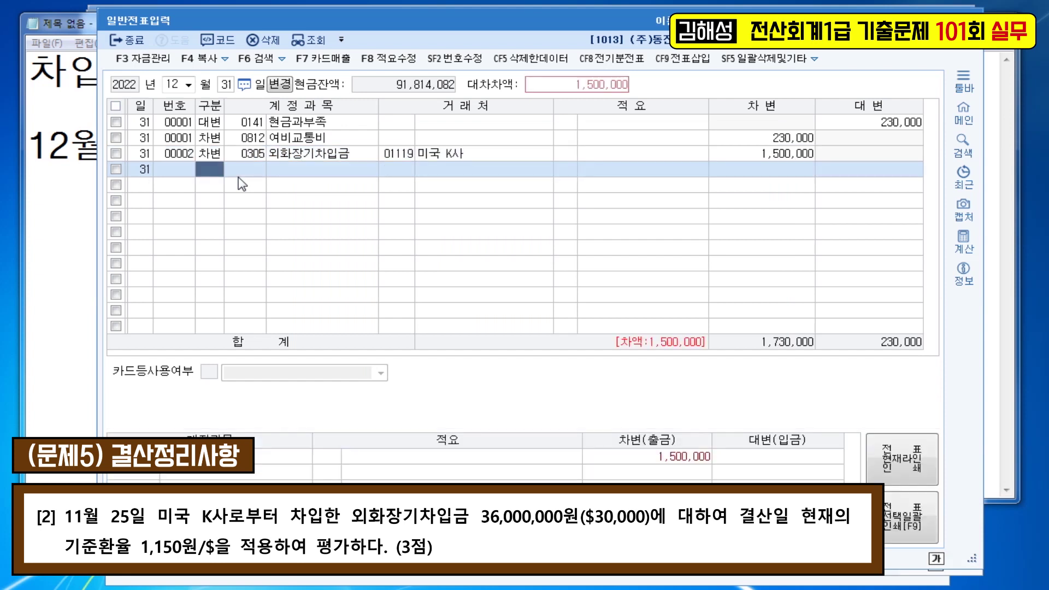
# - Complete the December 31 voucher with a credit line of 1,500,000 to account 0910 외화환산이익, leaving its partner blank
pyautogui.write('4외화')
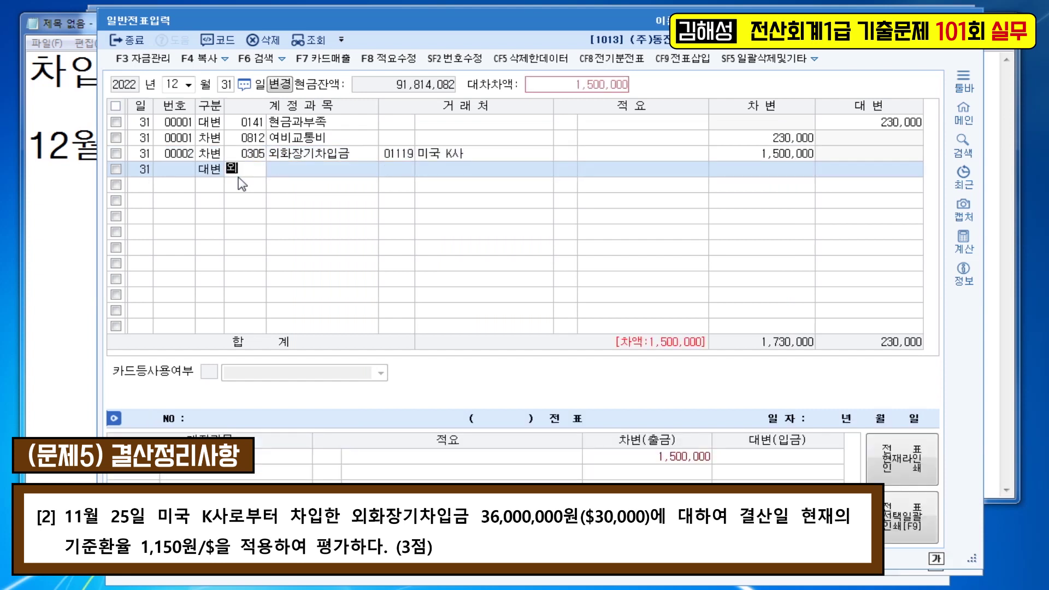
pyautogui.press('Return')
pyautogui.press('Down')
pyautogui.press('Return')
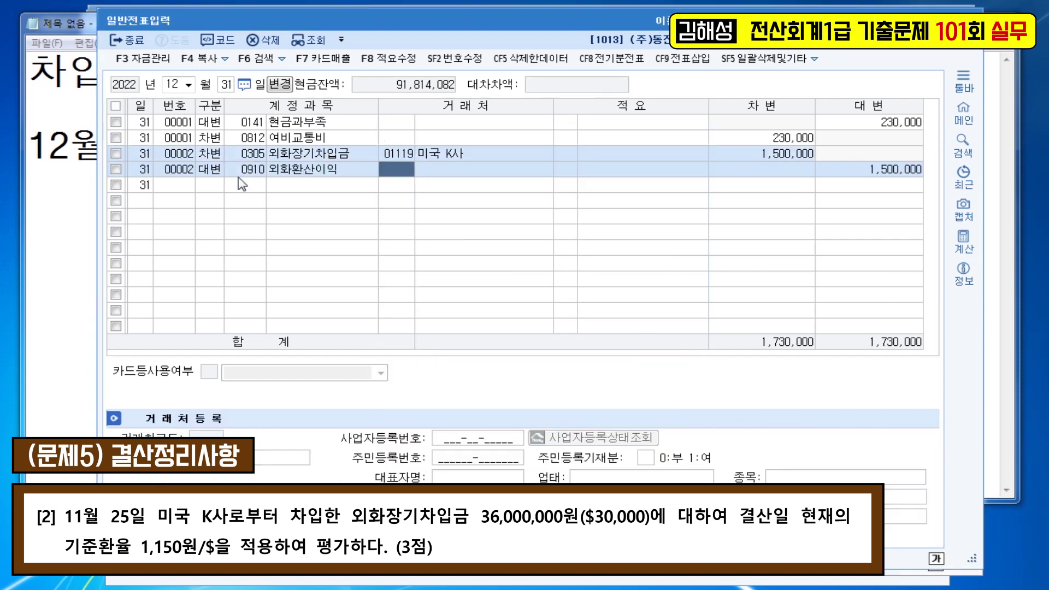
pyautogui.press('Return')
pyautogui.press('Return')
pyautogui.press('Return')
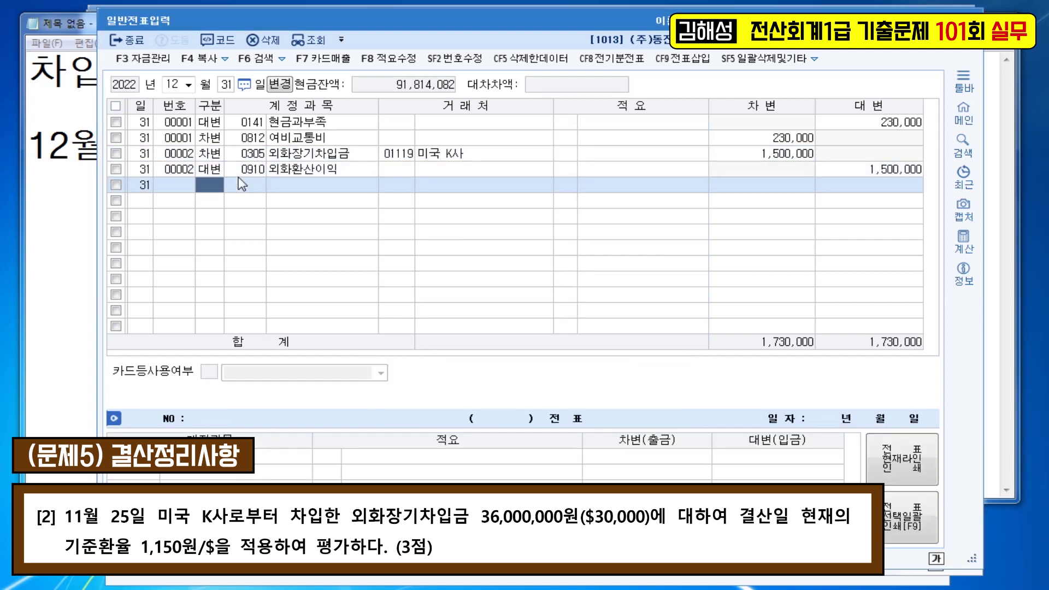
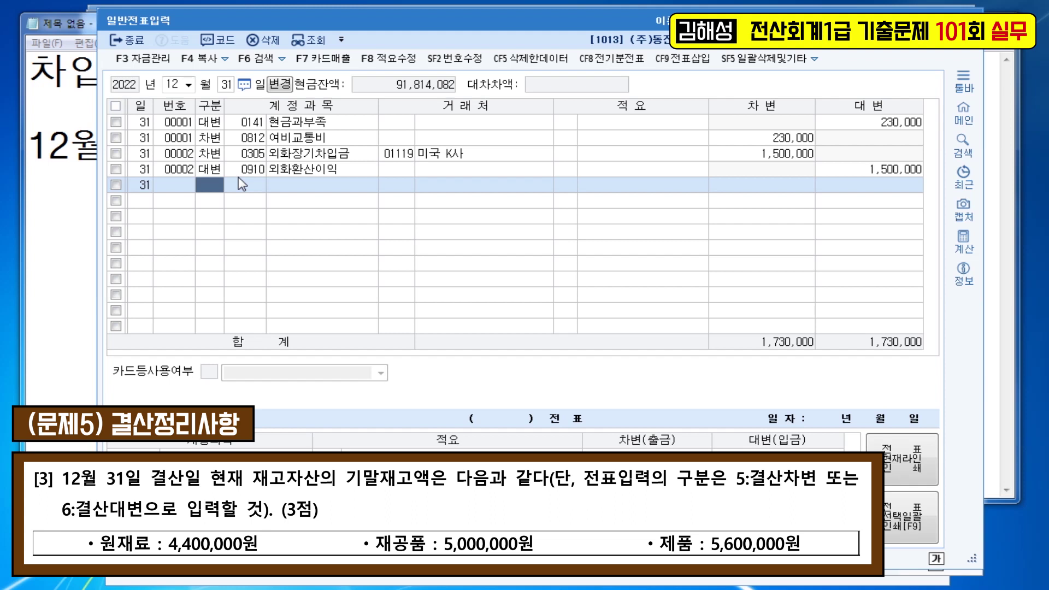
# - Open 결산자료입력 and load the closing data for January through December 2022
pyautogui.hotkey('ctrl', 'f')
pyautogui.write('ㄱㅅ')
pyautogui.press('Return')
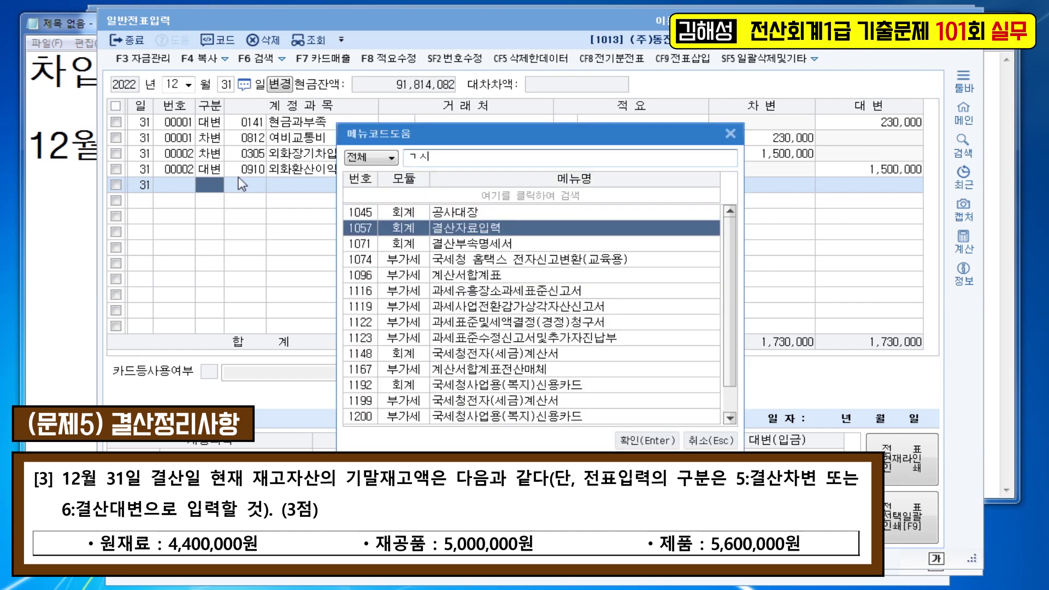
pyautogui.press('Return')
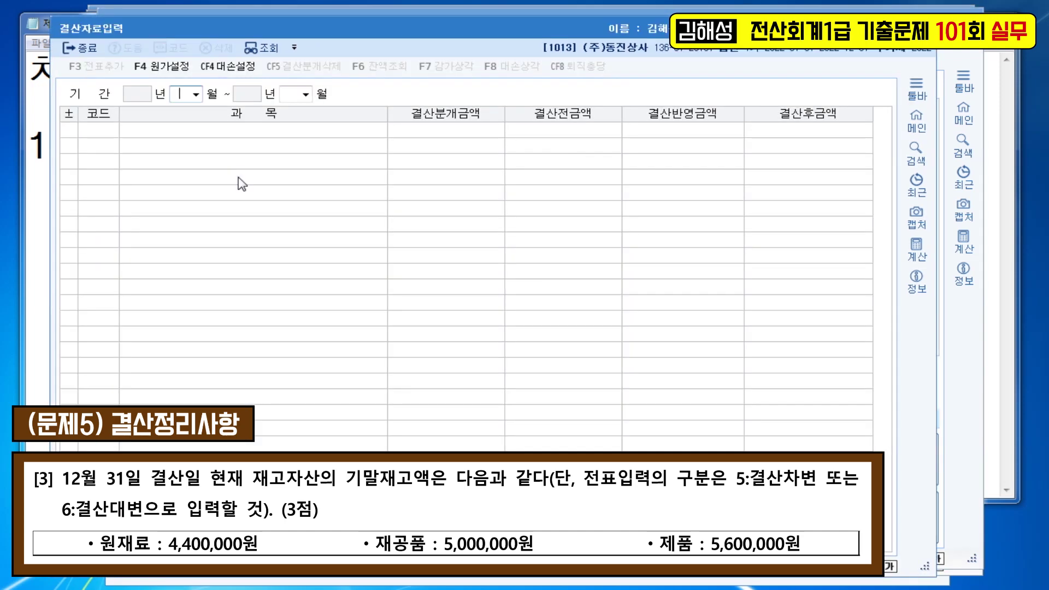
pyautogui.write('1')
pyautogui.press('Return')
pyautogui.write('12')
pyautogui.press('Return')
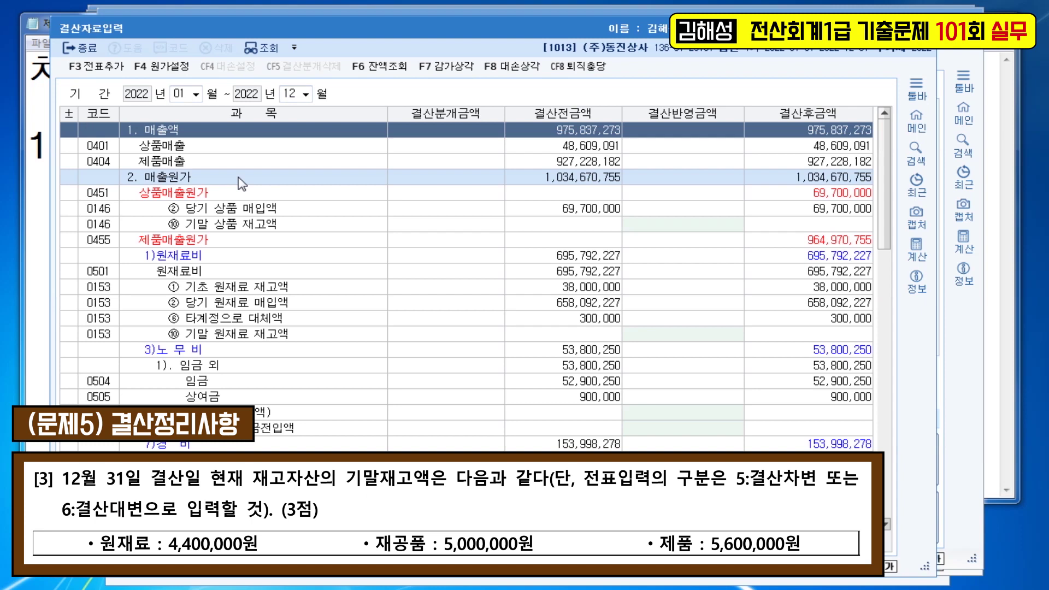
# - Set the closing adjustment amount of 기말 원재료 재고액 to 4,400,000
pyautogui.click(633, 334)
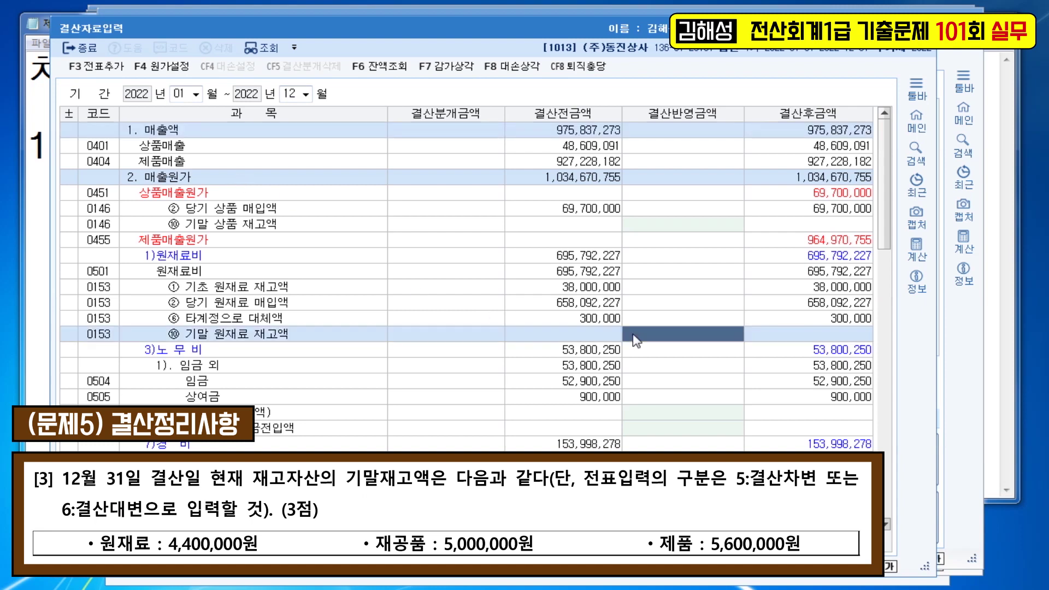
pyautogui.write('4400000')
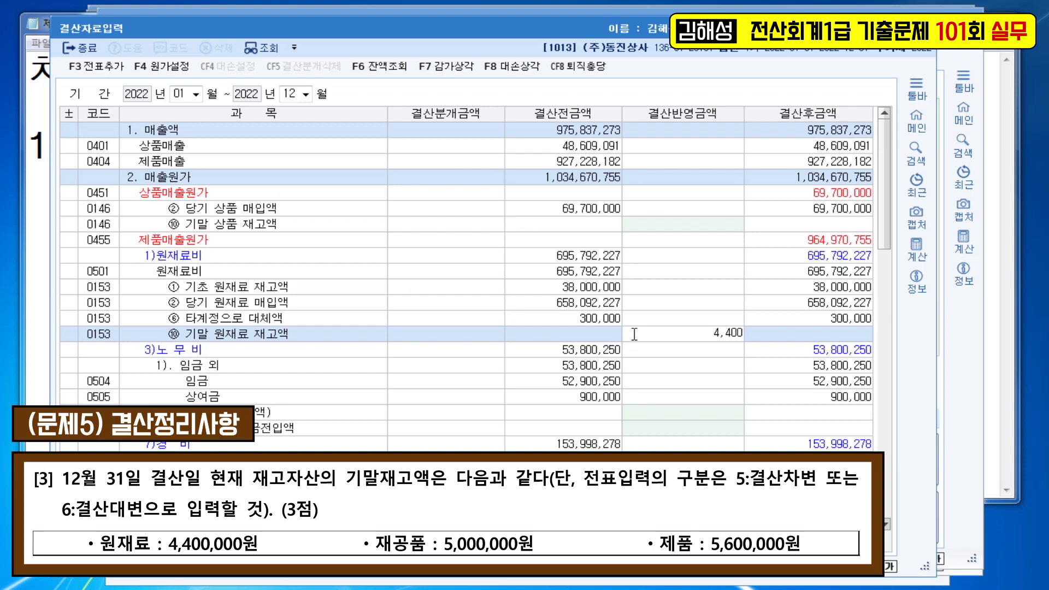
pyautogui.press('Return')
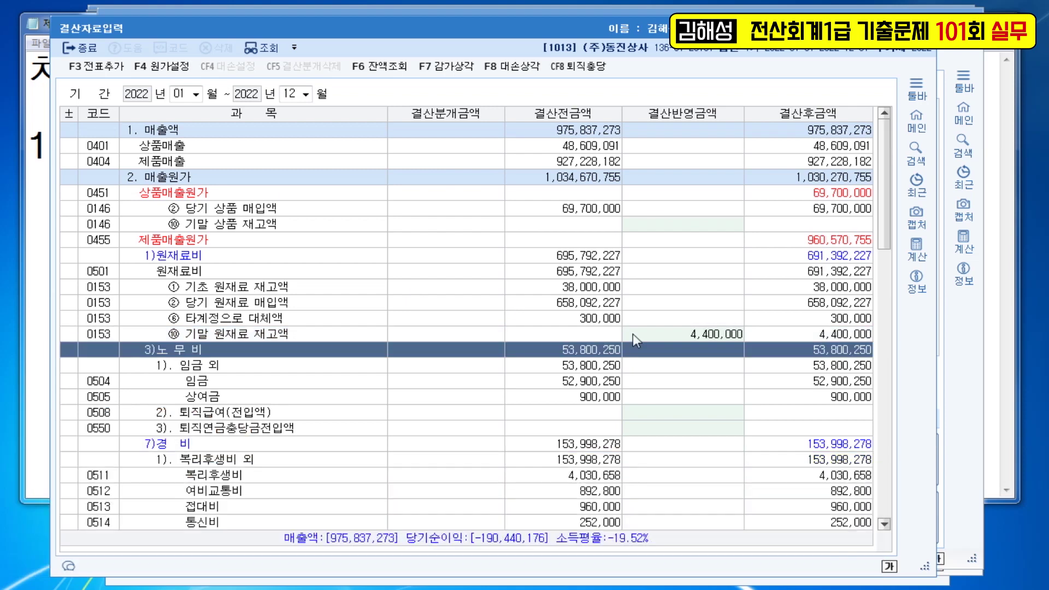
# - Set the closing adjustment amounts of 기말 재공품 재고액 to 5,000,000 and 기말 제품 재고액 to 5,600,000
pyautogui.scroll(-8, 632, 333)
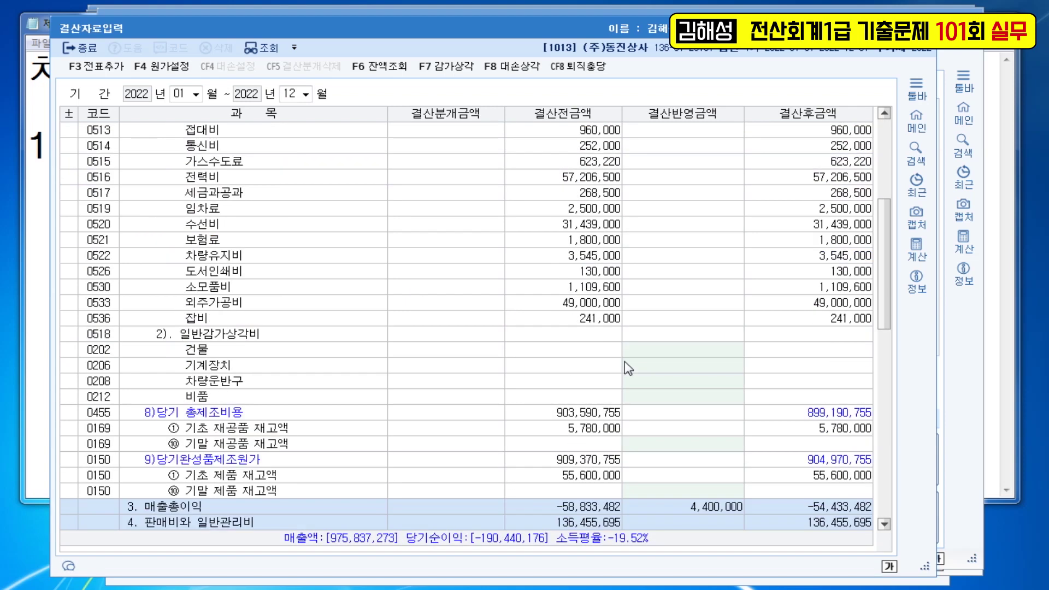
pyautogui.click(654, 447)
pyautogui.write('5000000')
pyautogui.press('Return')
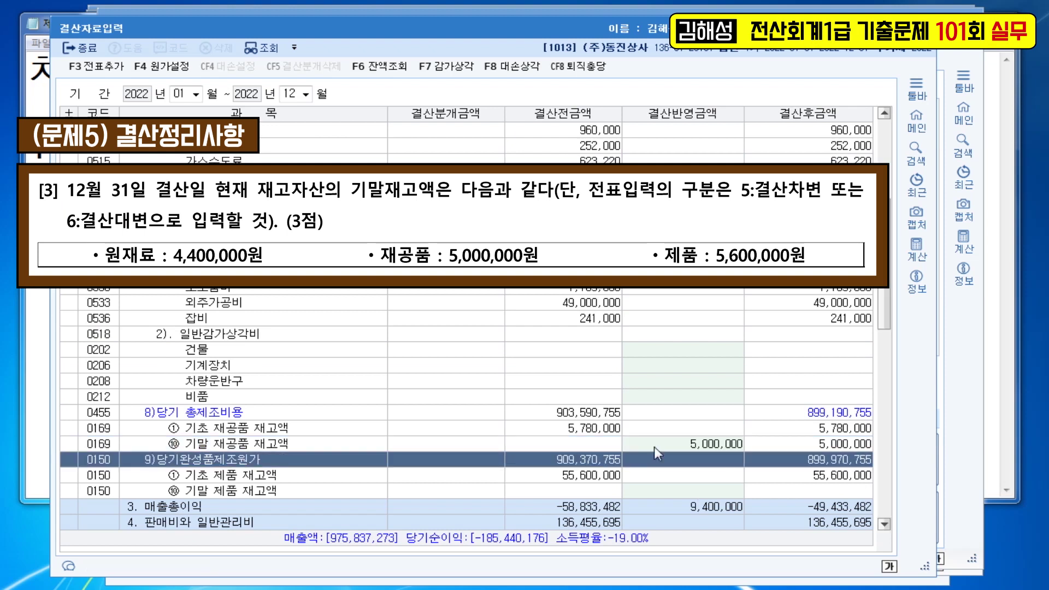
pyautogui.click(681, 488)
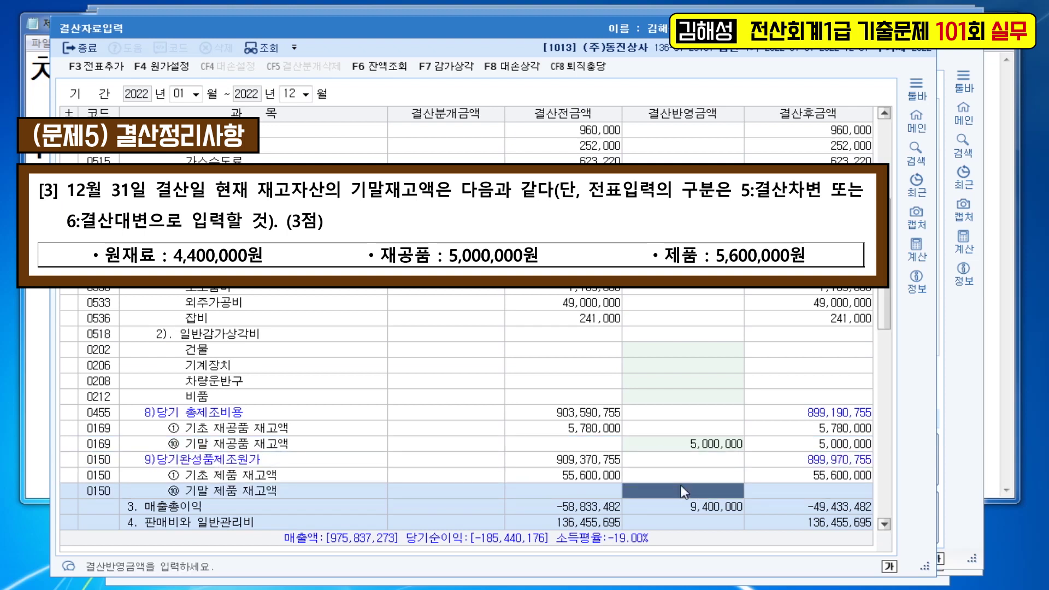
pyautogui.write('5600000')
pyautogui.press('Return')
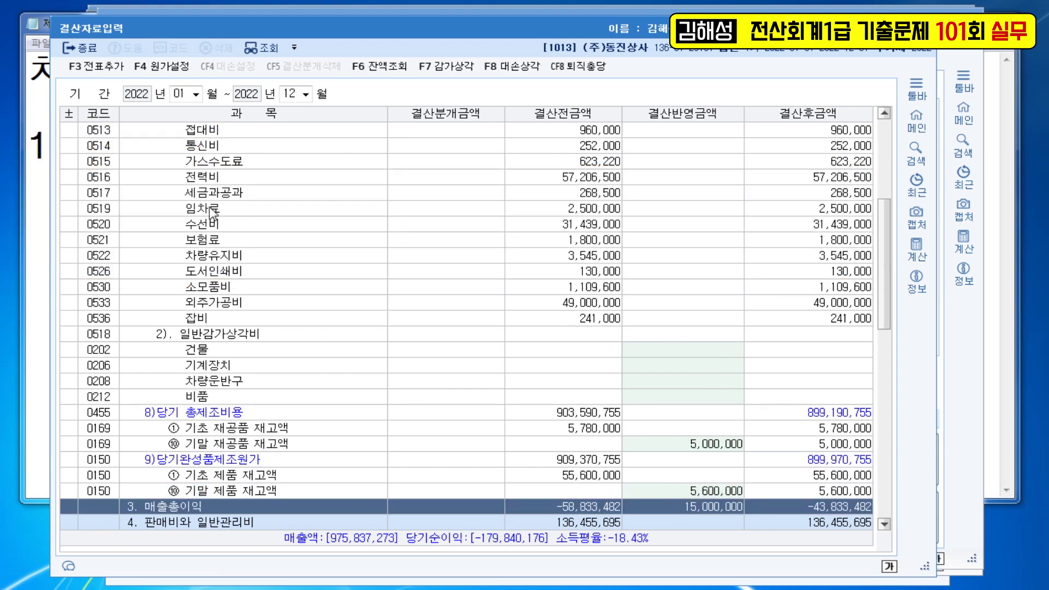
# - Add the closing entries to the general journal and close 결산자료입력
pyautogui.click(100, 74)
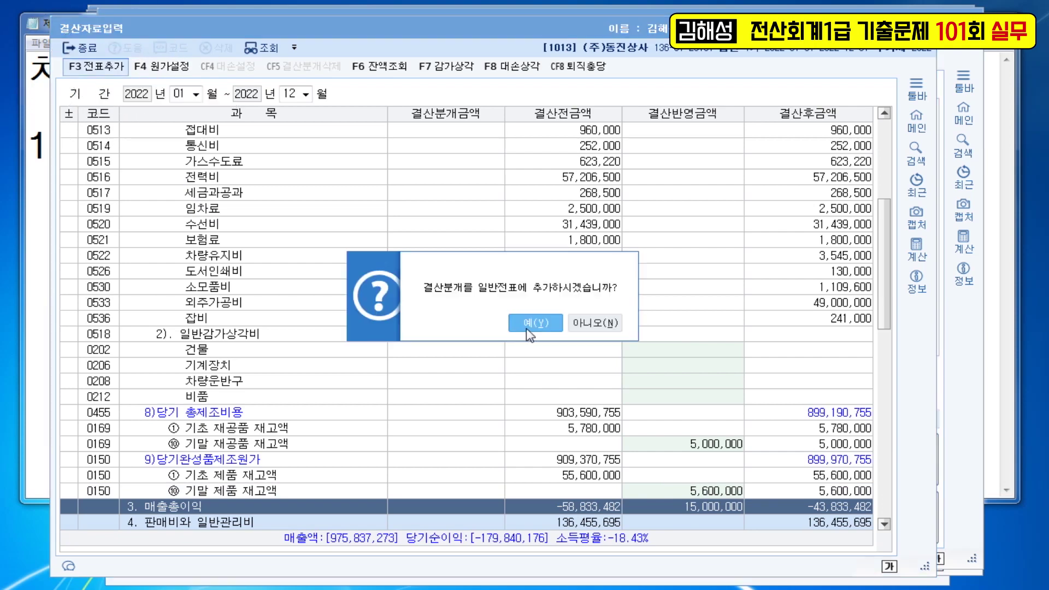
pyautogui.click(532, 323)
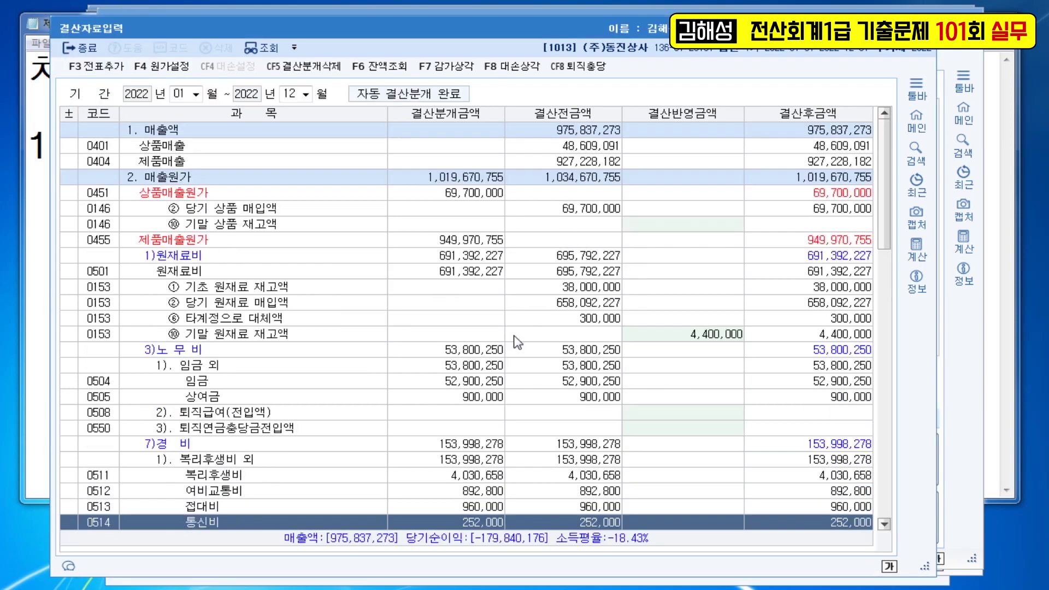
pyautogui.press('Escape')
pyautogui.press('Escape')
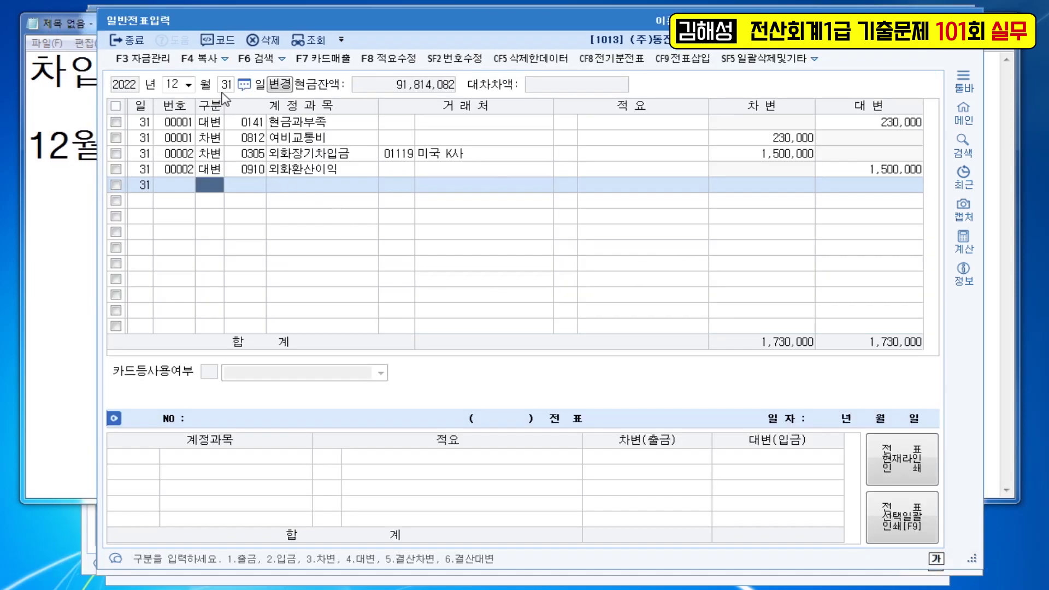
# - Reload the December 31 vouchers in 일반전표입력 and review the generated 결차 and 결대 closing entries
pyautogui.click(313, 42)
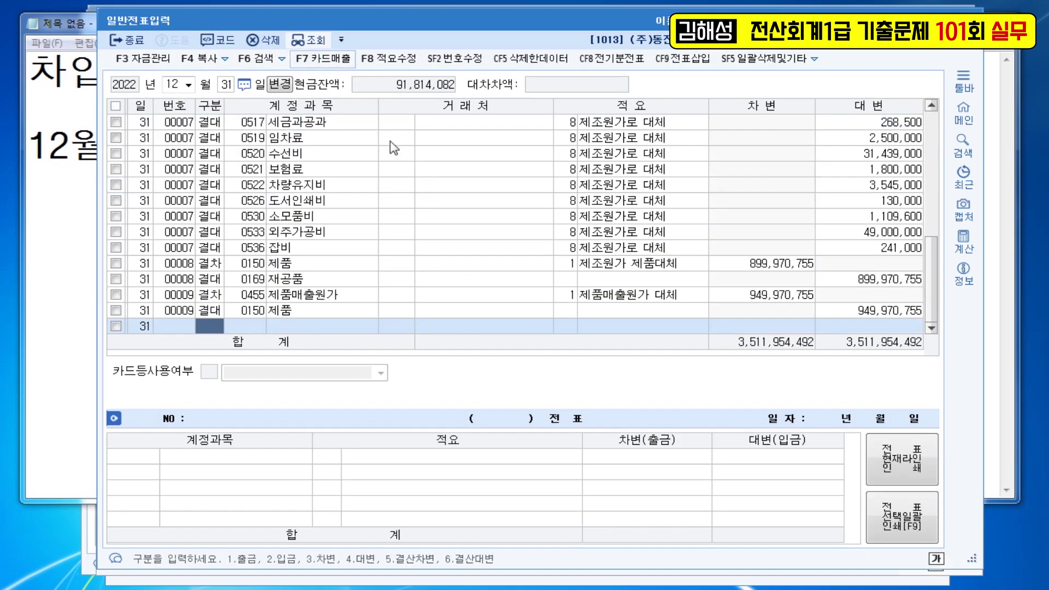
pyautogui.press('ctrl')
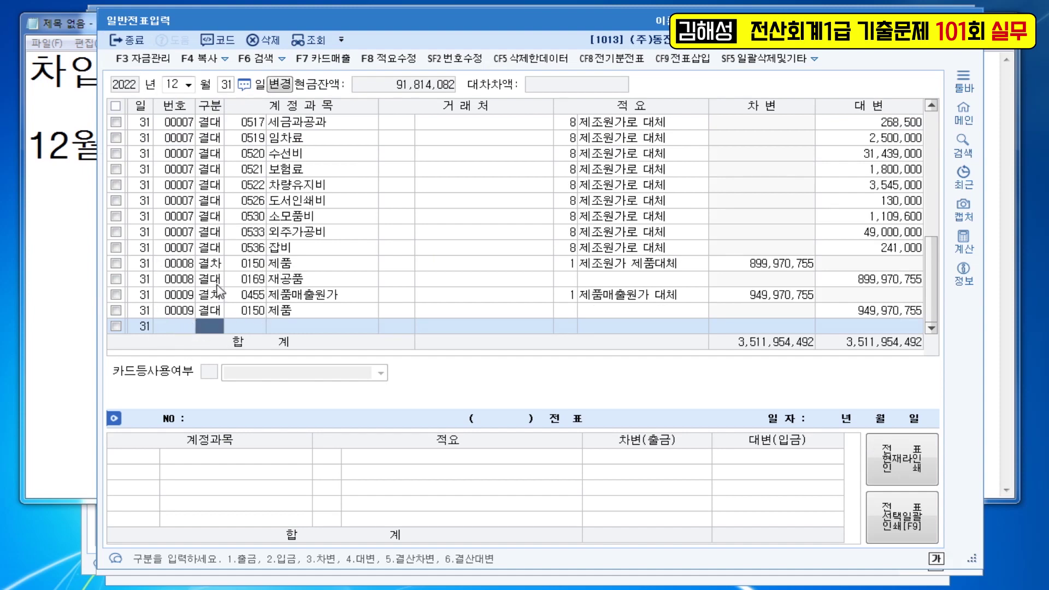
pyautogui.click(316, 295)
pyautogui.click(322, 266)
pyautogui.scroll(5, 321, 267)
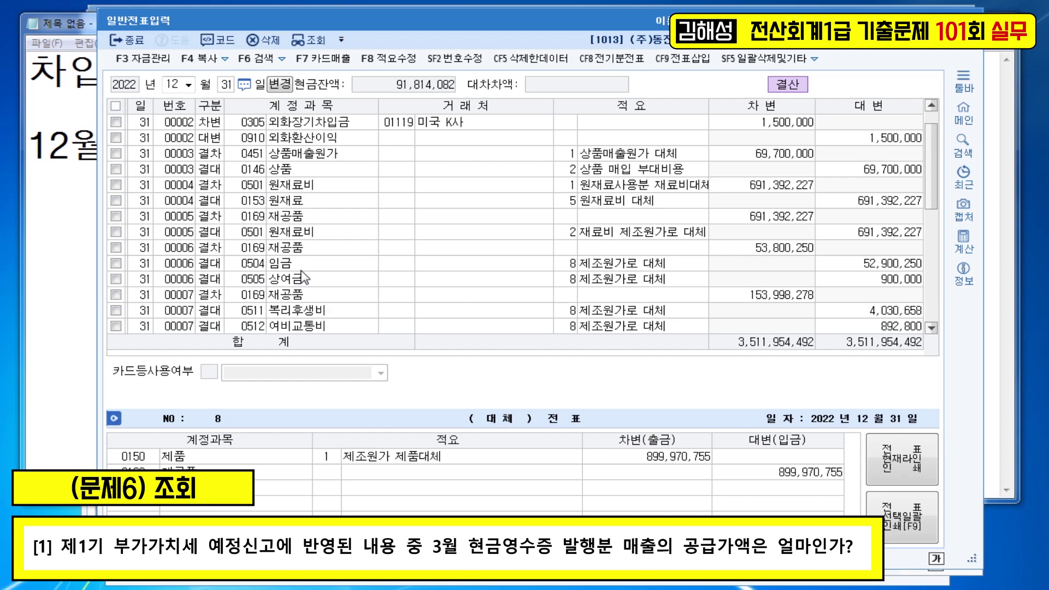
# - Find the 매입매출장 menu by searching ㅁㅇ and open it
pyautogui.hotkey('ctrl', 'f')
pyautogui.write('ㅁㅇ')
pyautogui.press('Return')
pyautogui.press('Down')
pyautogui.press('Down')
pyautogui.press('Return')
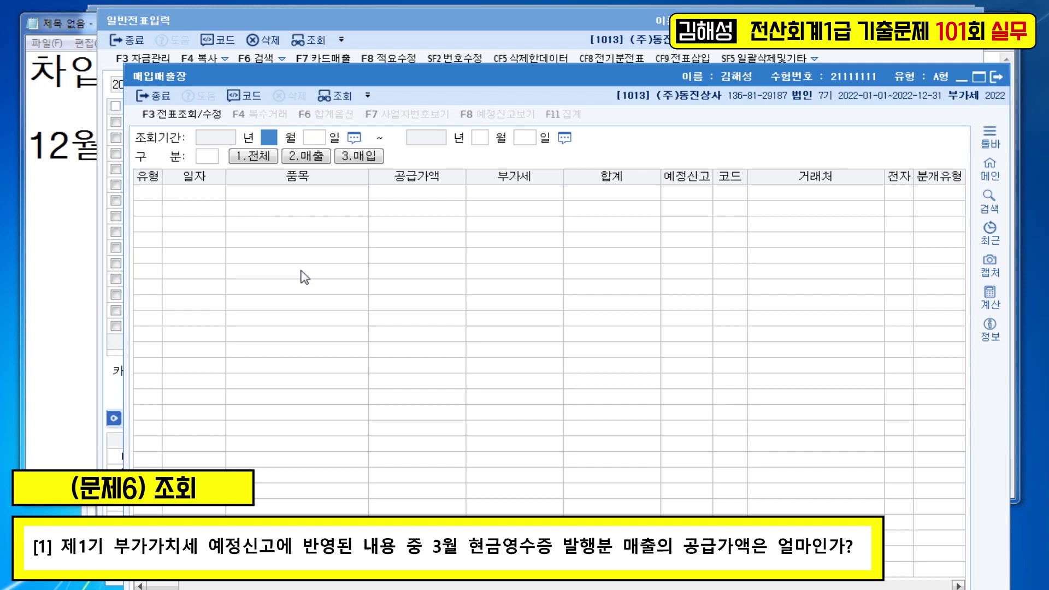
# - Set the 매입매출장 query period to January 1 through March 31, 2022, and the category to 2.매출
pyautogui.write('1')
pyautogui.press('Return')
pyautogui.write('1')
pyautogui.press('Return')
pyautogui.write('3')
pyautogui.press('Return')
pyautogui.write('31')
pyautogui.press('Return')
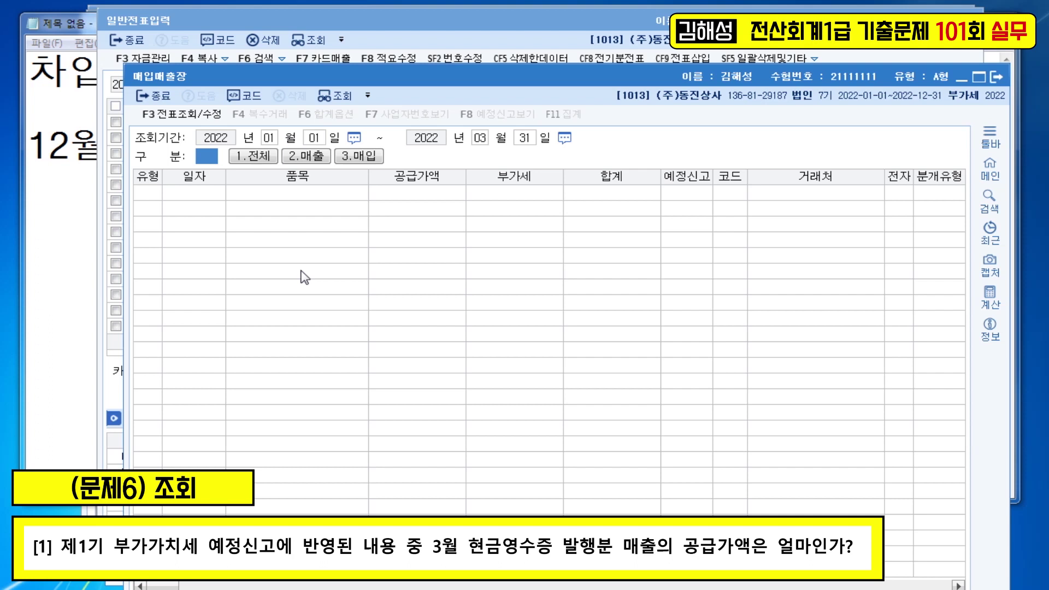
pyautogui.write('2')
pyautogui.press('Return')
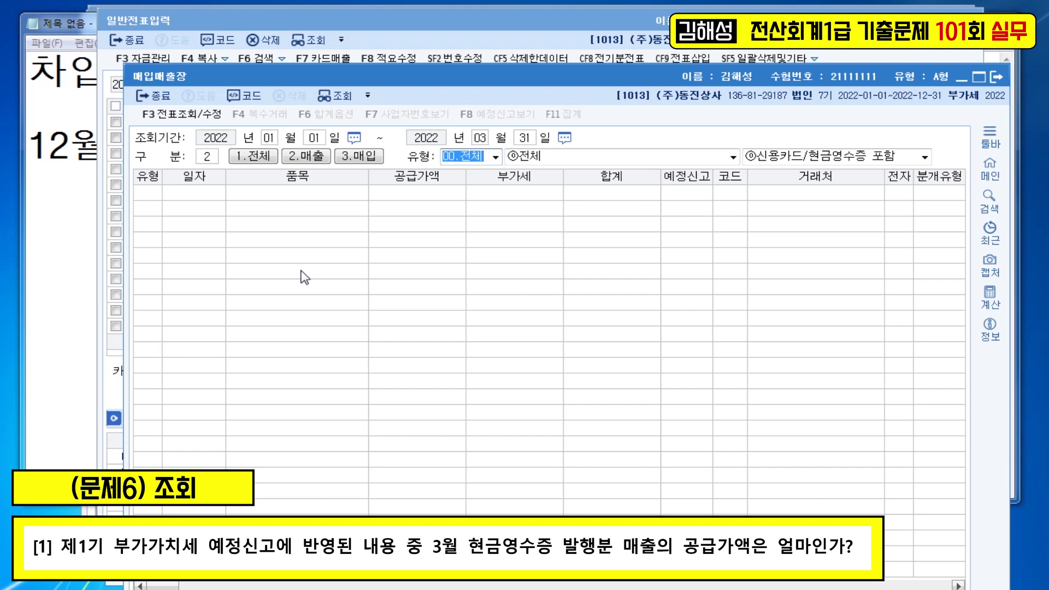
# - Filter the sales by type 22.현과 and check the supply value of the March cash-receipt sale
pyautogui.click(496, 158)
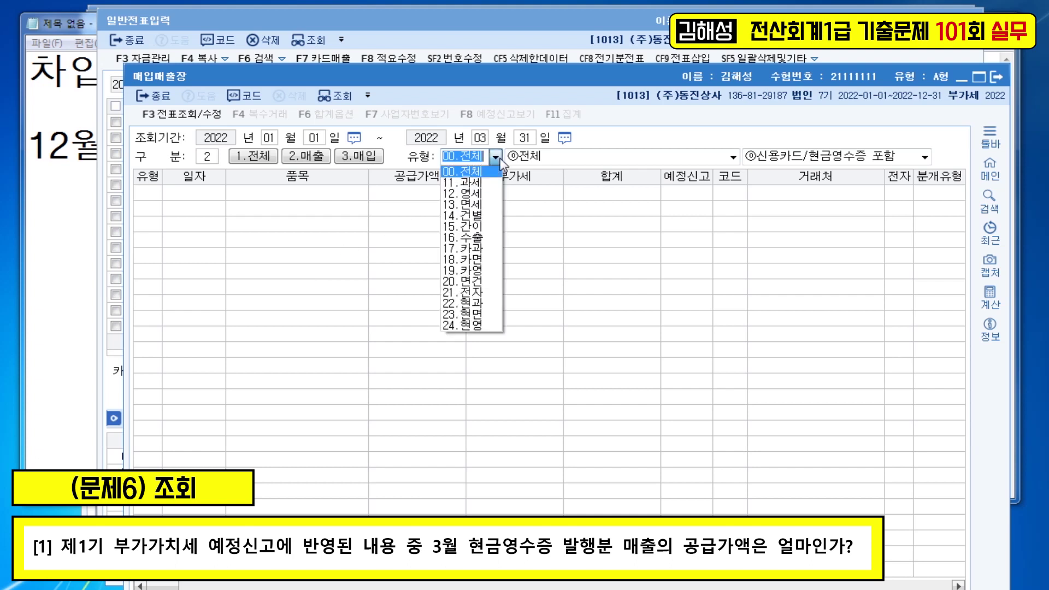
pyautogui.click(469, 304)
pyautogui.click(445, 241)
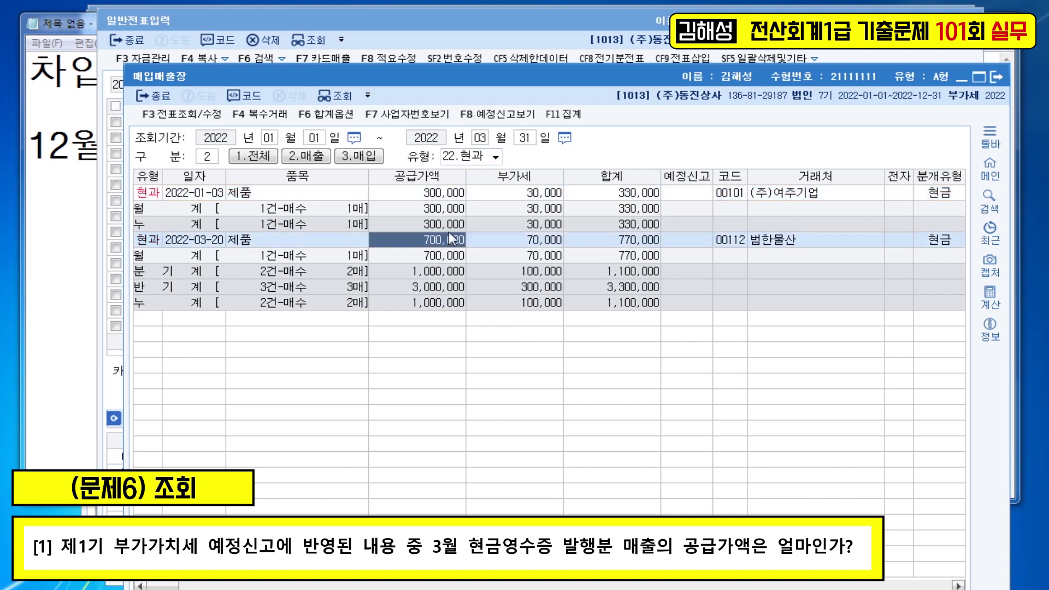
pyautogui.click(441, 243)
# - Query the same sales period for types 23.현면 and 24.현영
pyautogui.click(495, 158)
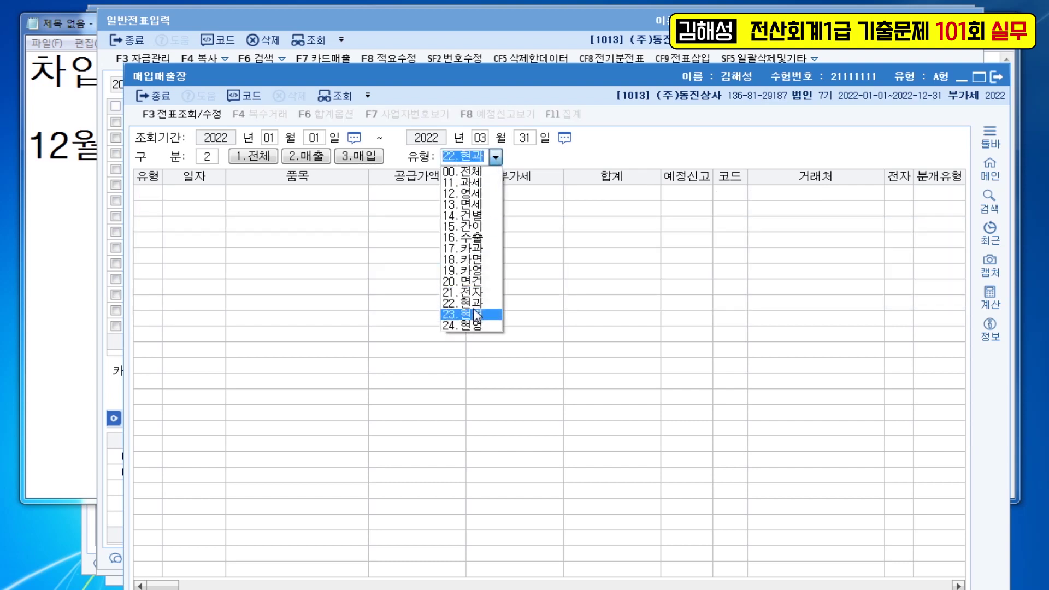
pyautogui.click(473, 316)
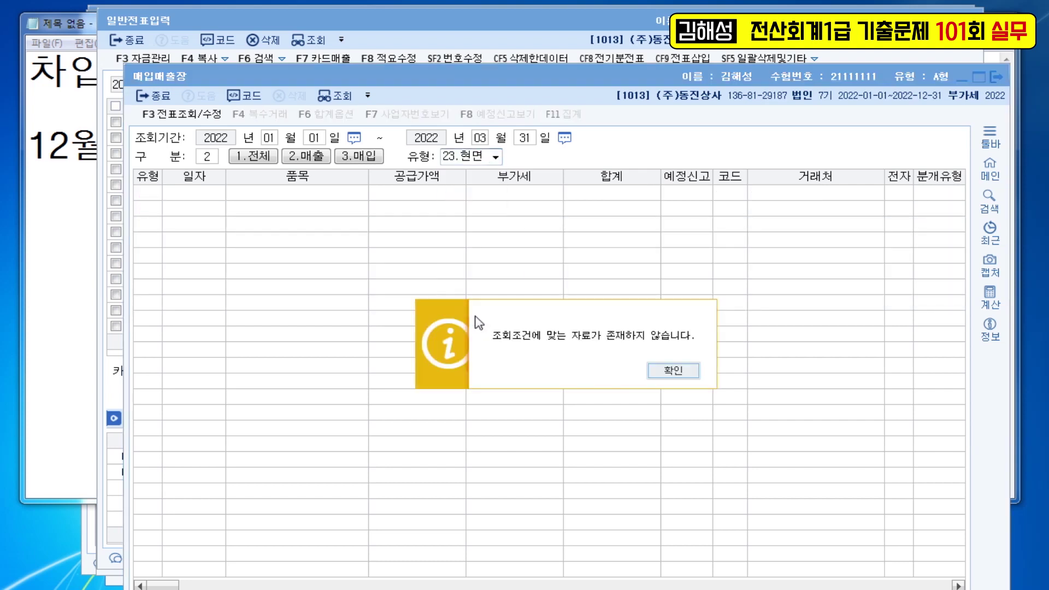
pyautogui.click(670, 370)
pyautogui.click(495, 157)
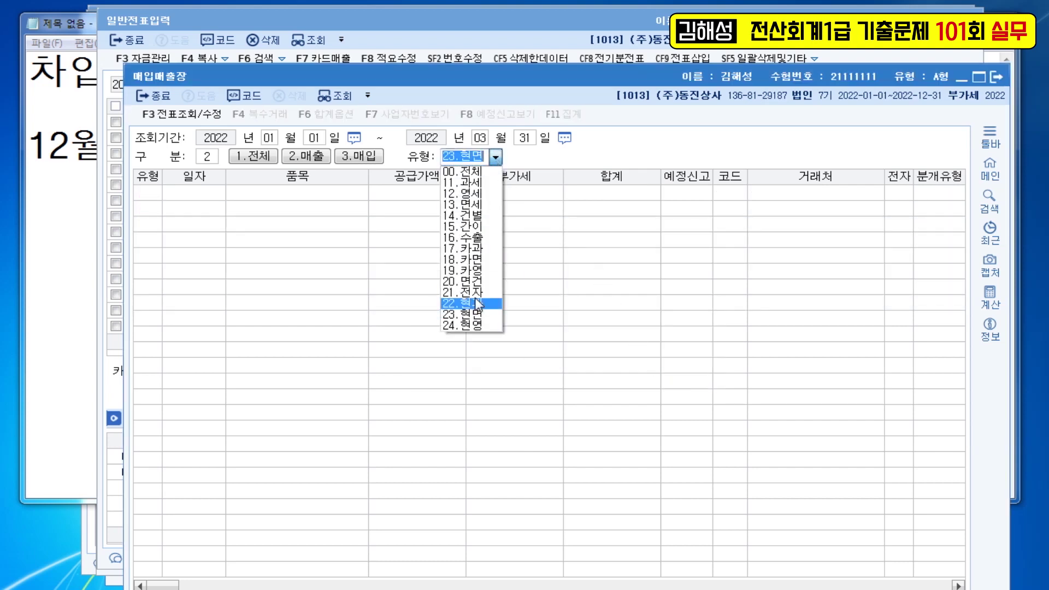
pyautogui.click(486, 330)
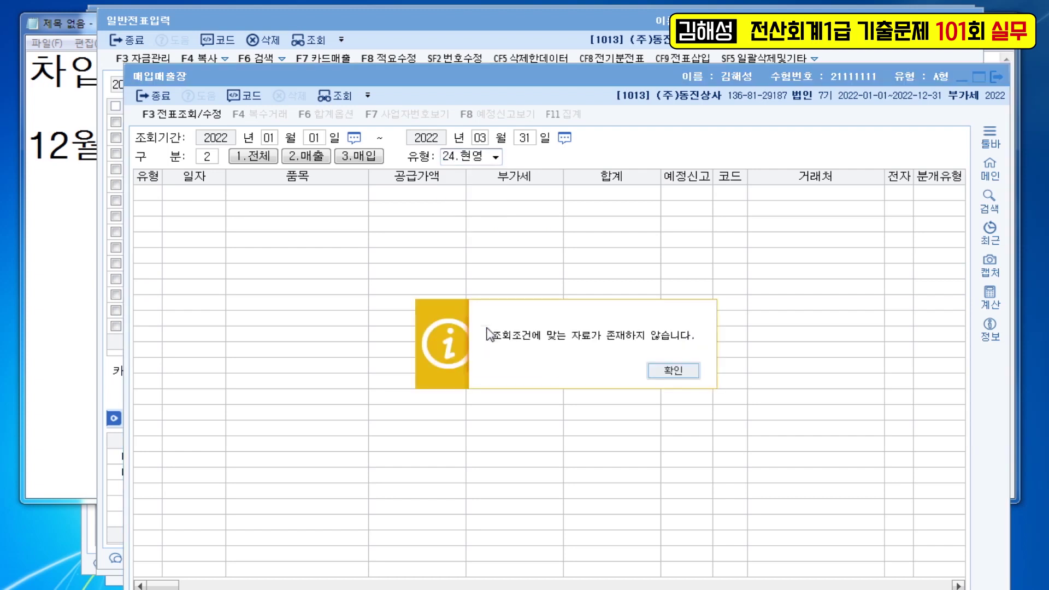
pyautogui.click(686, 371)
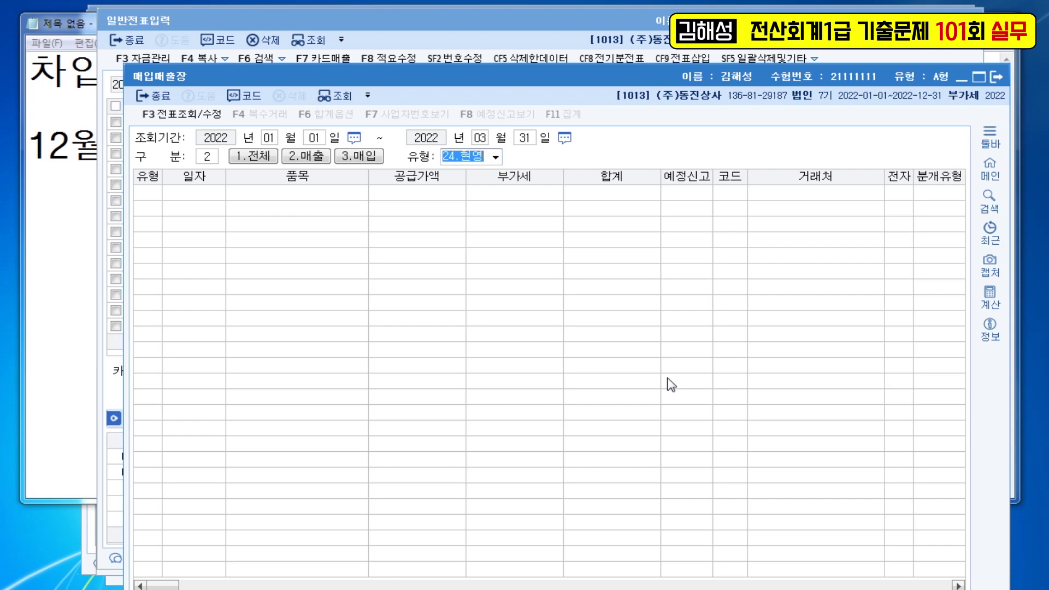
# - Return the type filter to 22.현과 and select the supply value of the 2022-03-20 sale
pyautogui.click(495, 158)
pyautogui.click(489, 306)
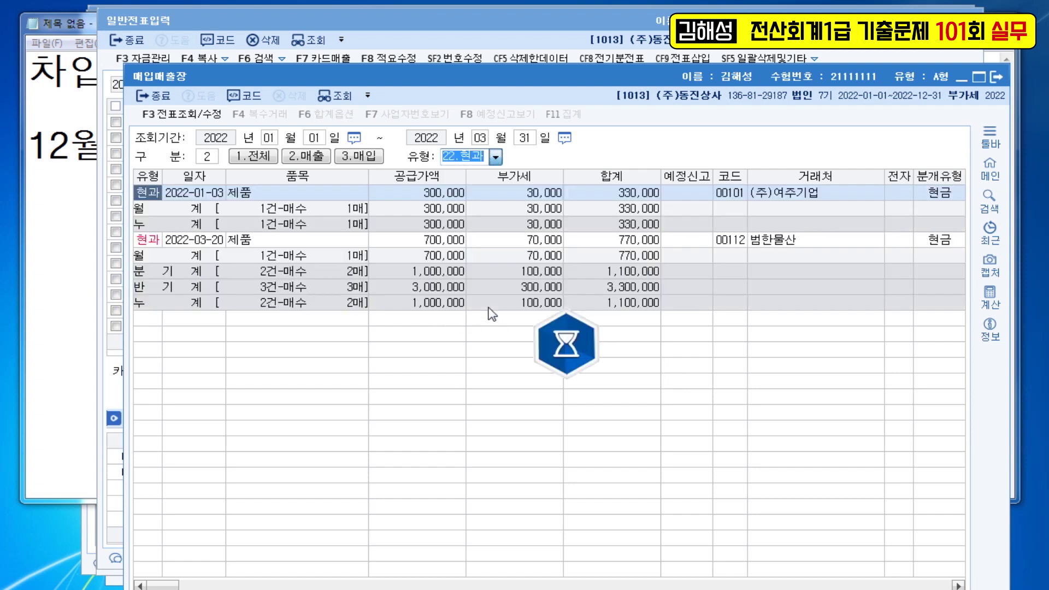
pyautogui.click(195, 240)
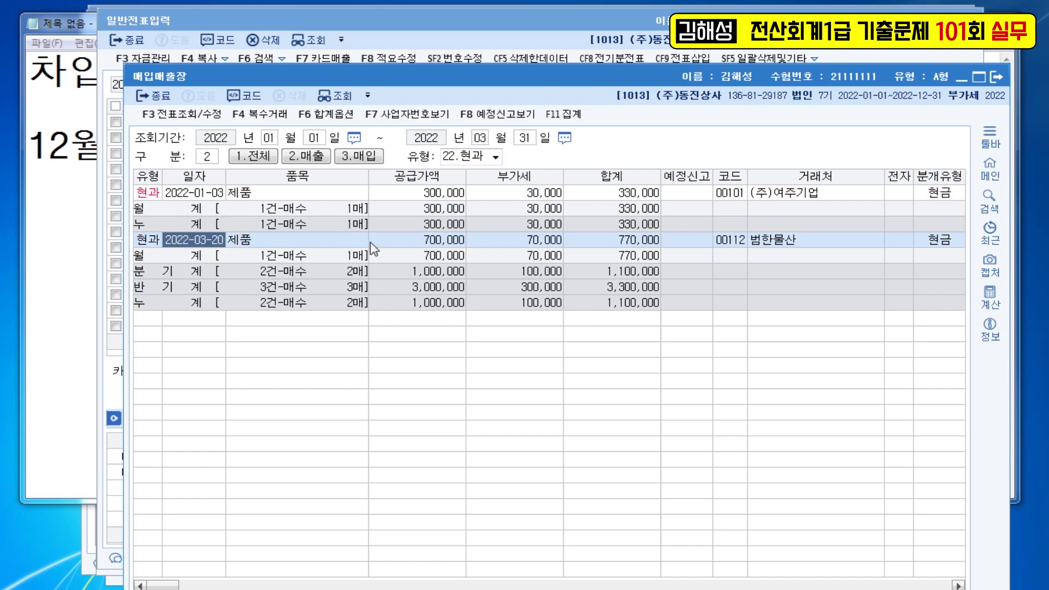
pyautogui.click(401, 241)
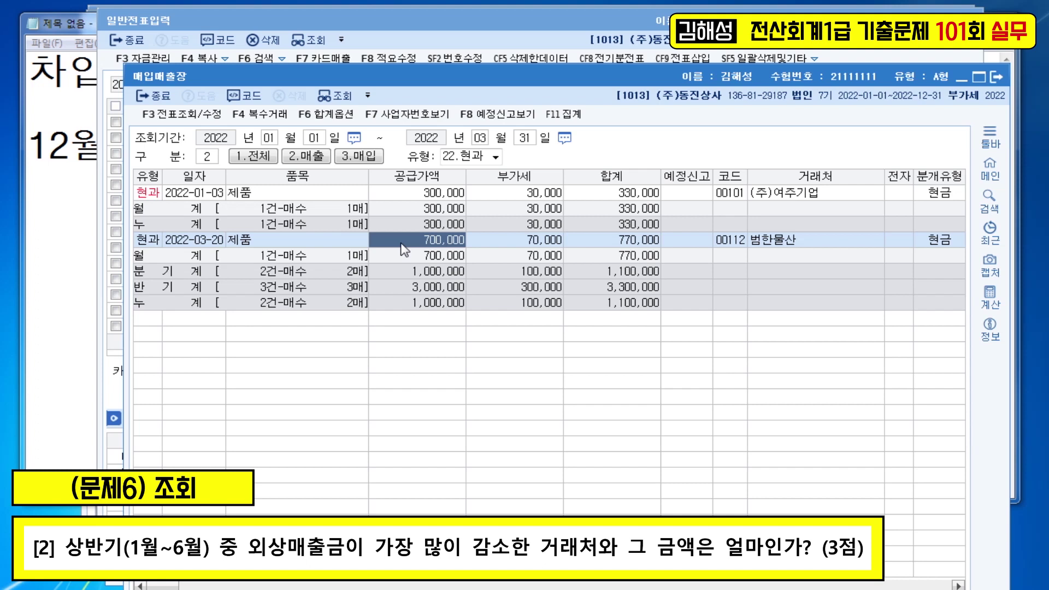
# - Search the program menus for ㄱㄹㅊ and open the 거래처원장 ledger
pyautogui.hotkey('ctrl', 'f')
pyautogui.write('ㄱㄹㅊ')
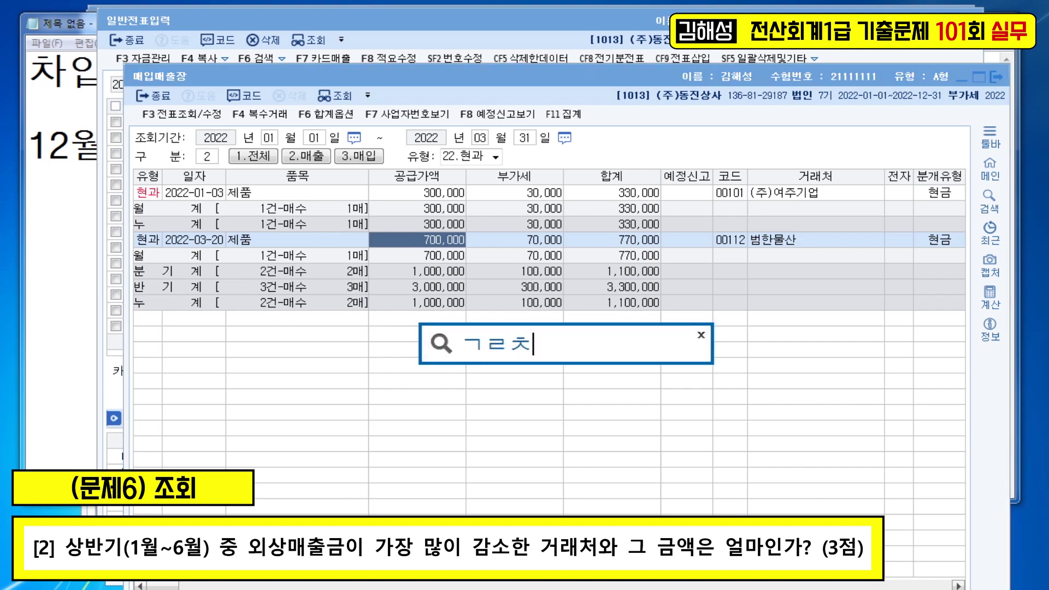
pyautogui.press('Return')
pyautogui.press('Down')
pyautogui.press('Down')
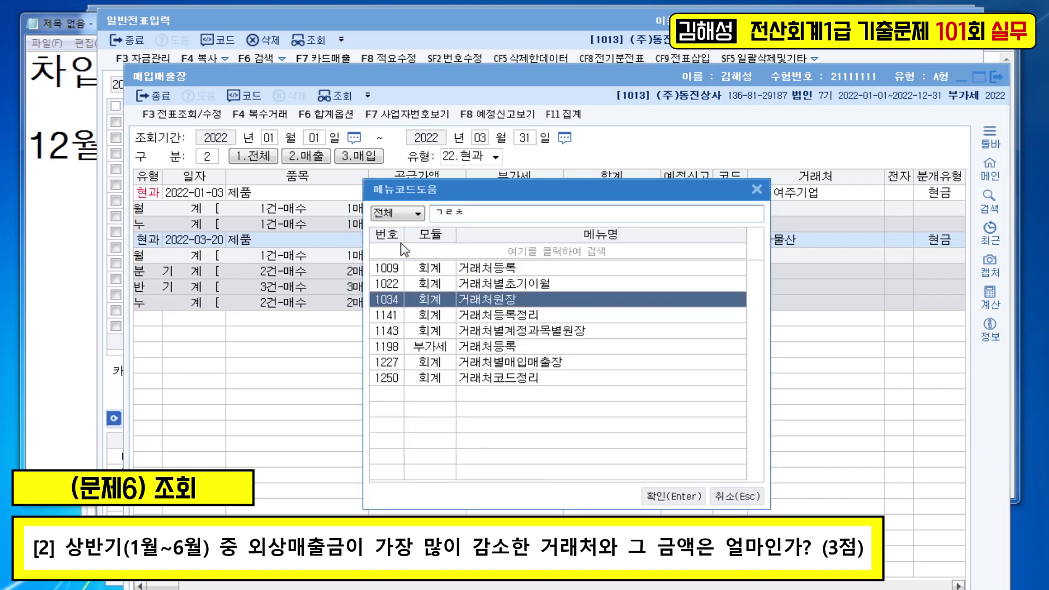
pyautogui.press('Return')
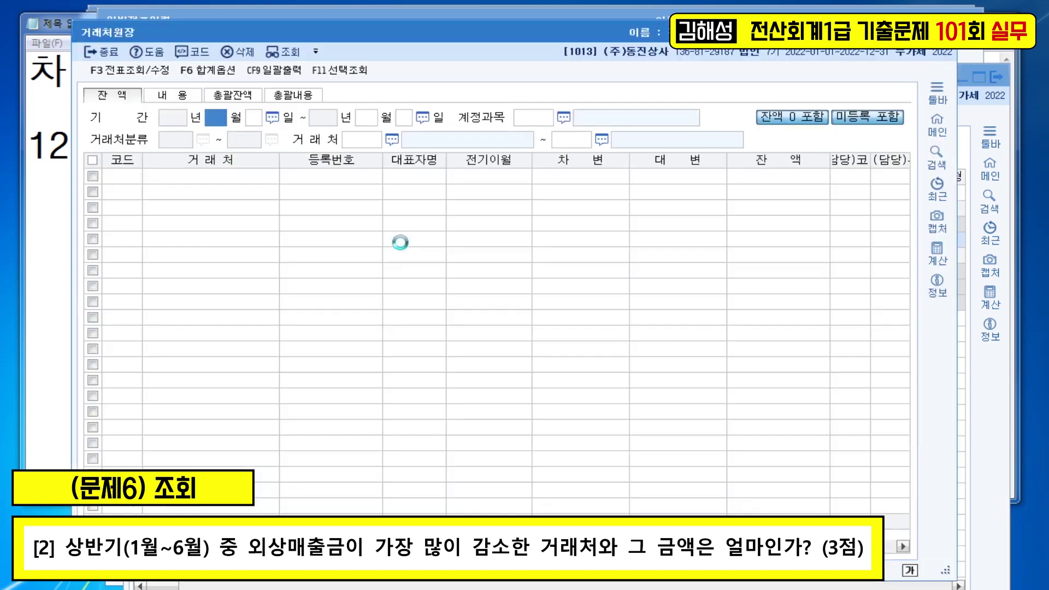
# - Set the 거래처원장 query period to January 1 through June 30, 2022
pyautogui.write('1')
pyautogui.press('Return')
pyautogui.press('Return')
pyautogui.write('6')
pyautogui.press('Return')
pyautogui.write('30')
pyautogui.press('Return')
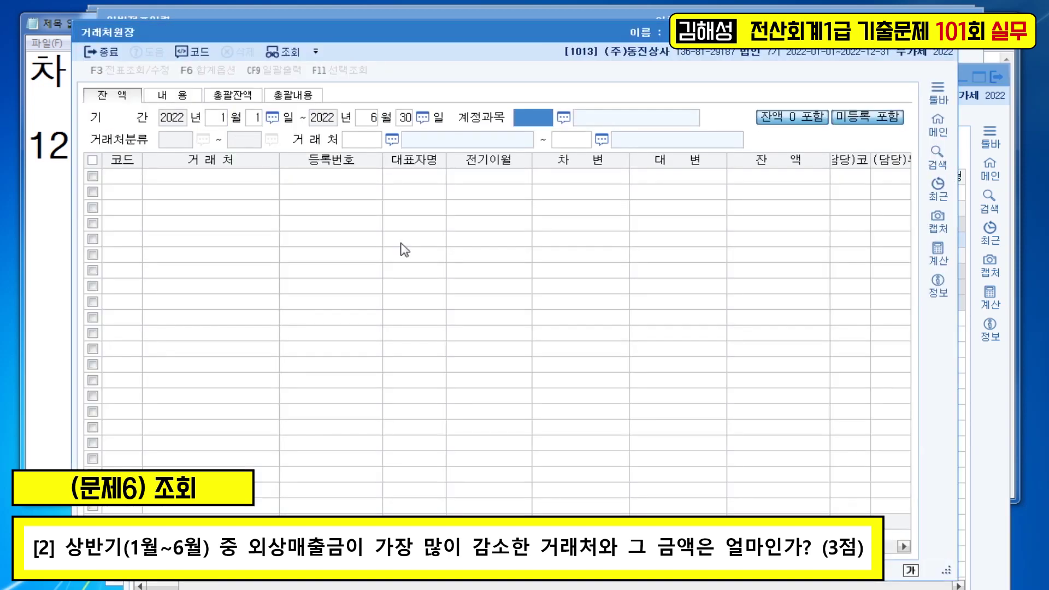
# - Query account 0108 외상매출금 for the full customer range, from 00101 (주)여주기업 to 99613 카카오법인카드
pyautogui.write('108')
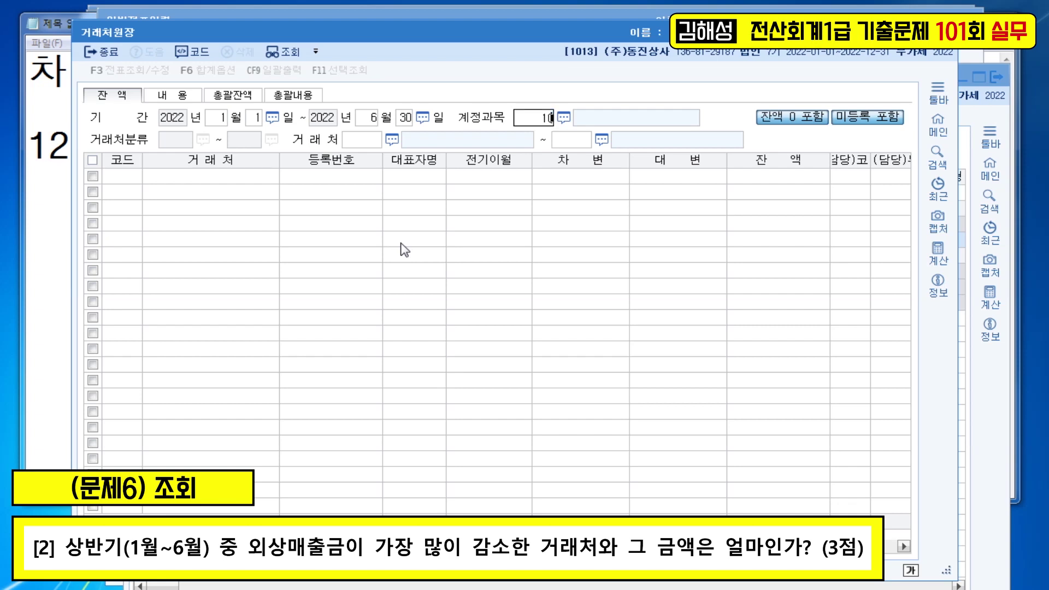
pyautogui.press('Return')
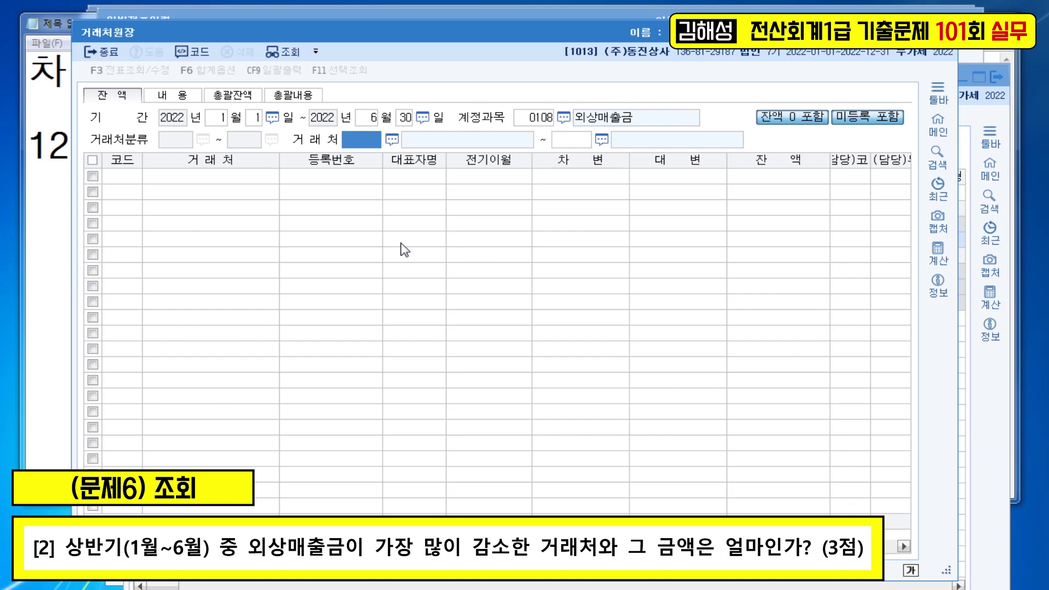
pyautogui.press('Return')
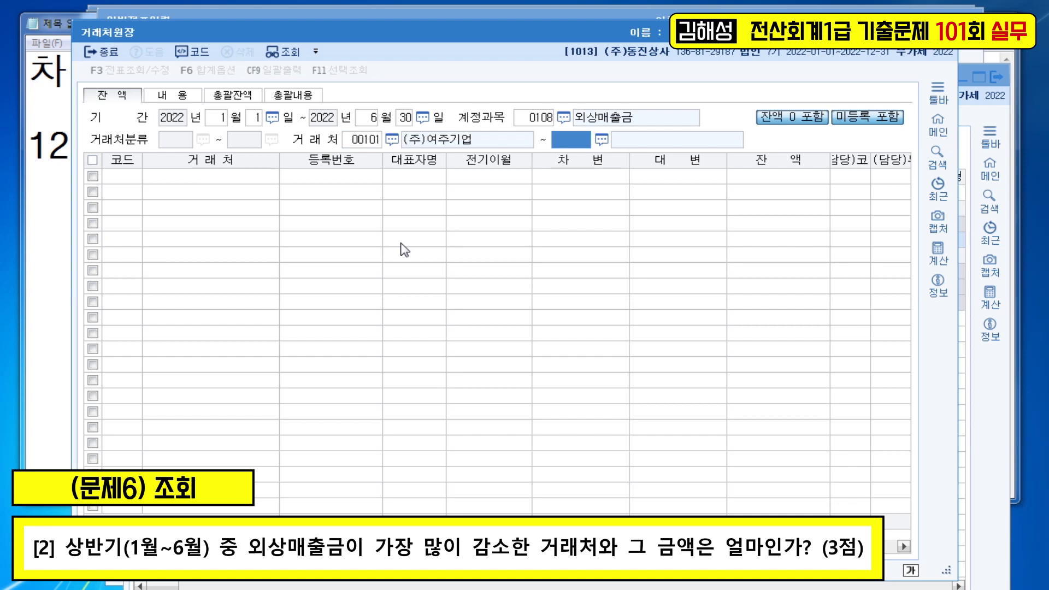
pyautogui.press('Return')
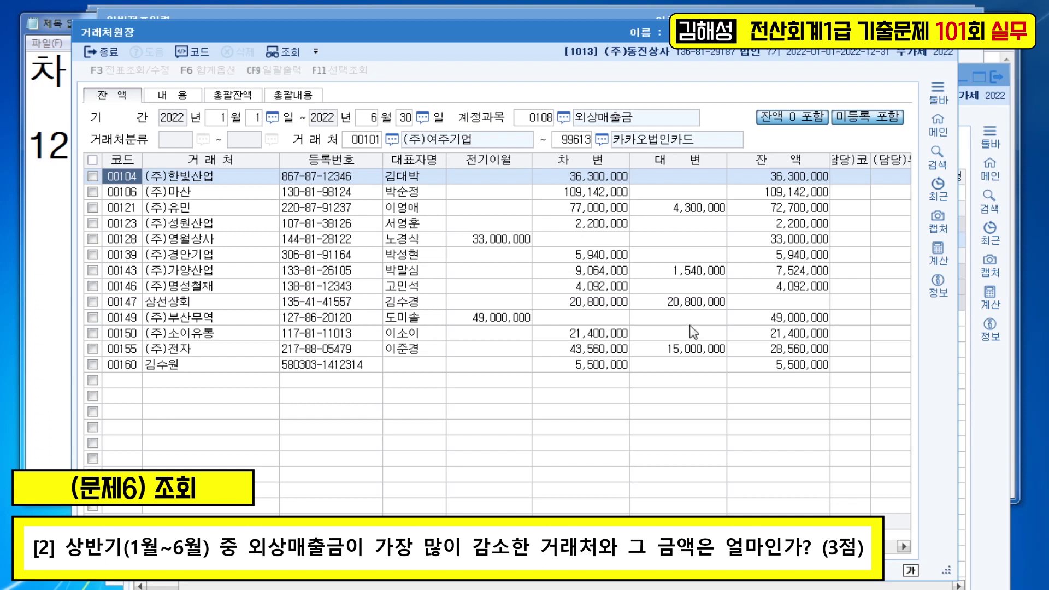
# - Find the largest credit (대변) amount of 외상매출금 and check which customer it belongs to
pyautogui.click(695, 302)
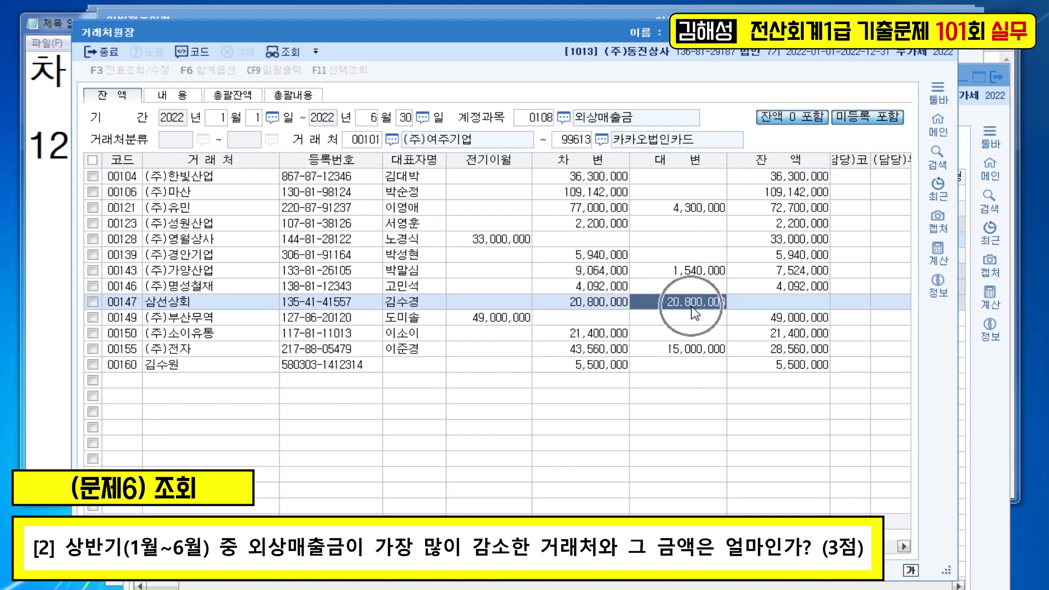
pyautogui.click(188, 302)
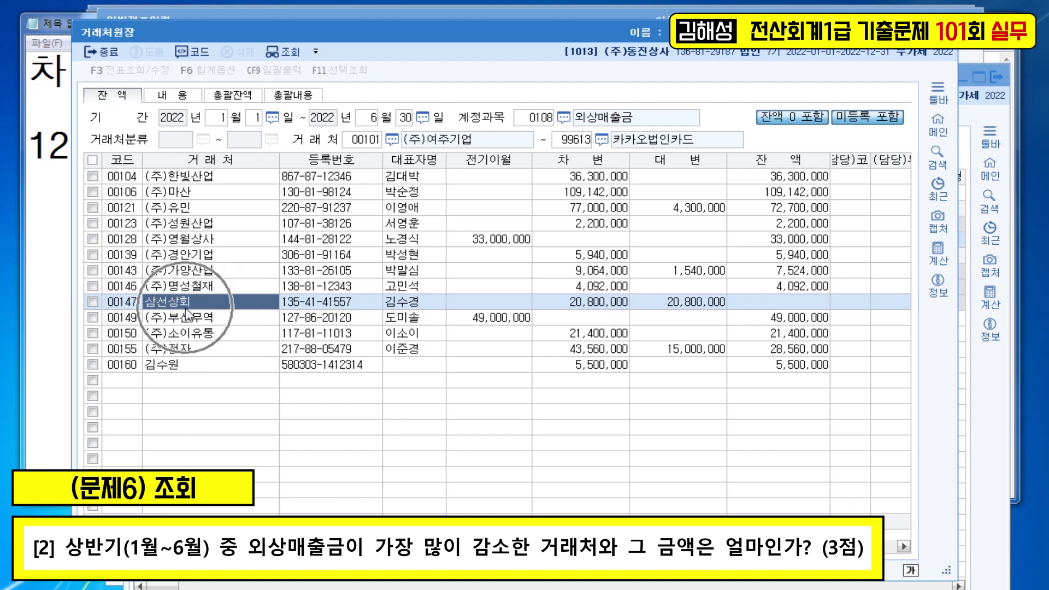
pyautogui.click(708, 309)
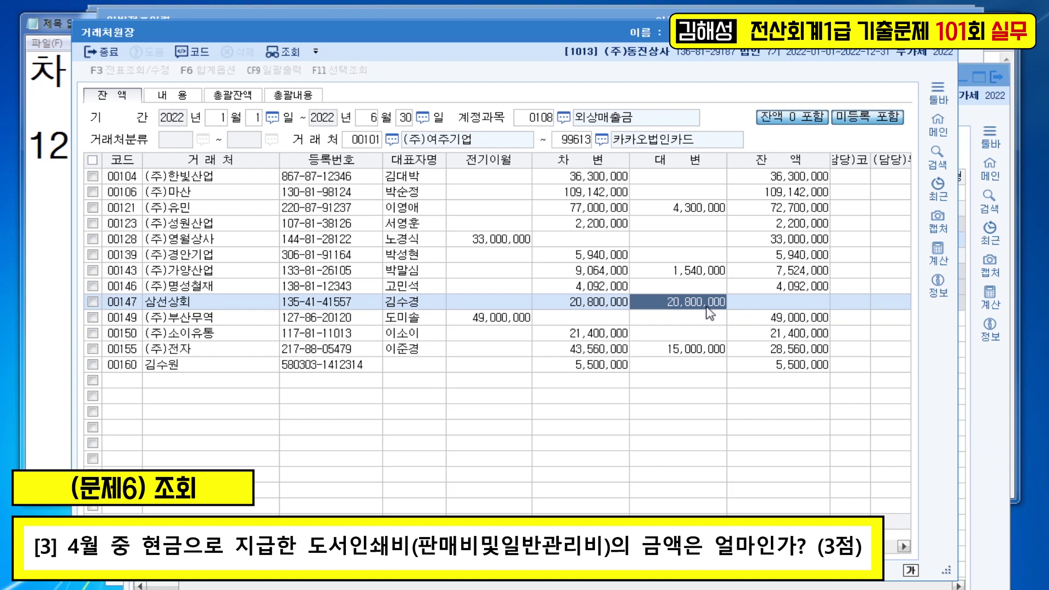
# - Search the program menus for the daily and monthly trial report and open 일계표(월계표)
pyautogui.hotkey('ctrl', 'f')
pyautogui.write('ㅇㄱㅍ')
pyautogui.press('Return')
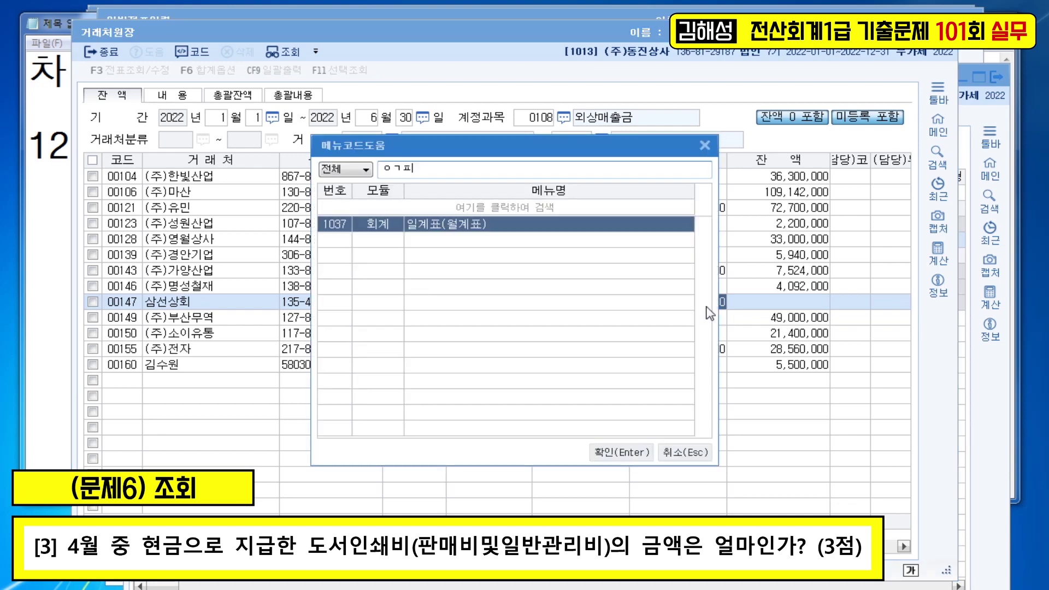
pyautogui.press('Return')
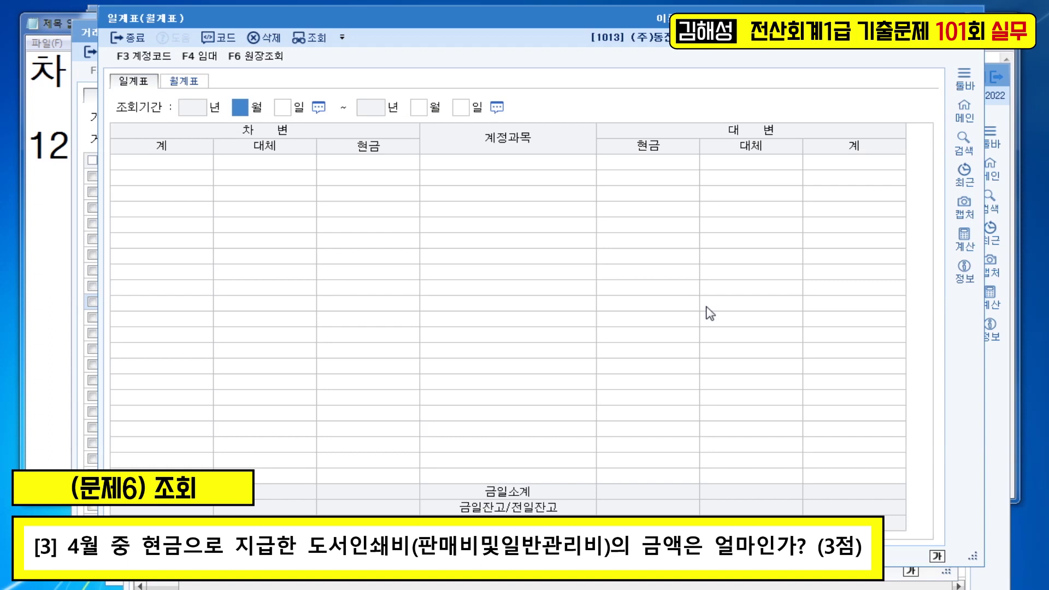
# - Query the 일계표 for April 1 through April 30, 2022
pyautogui.write('4')
pyautogui.press('Return')
pyautogui.press('Return')
pyautogui.press('Return')
pyautogui.press('Return')
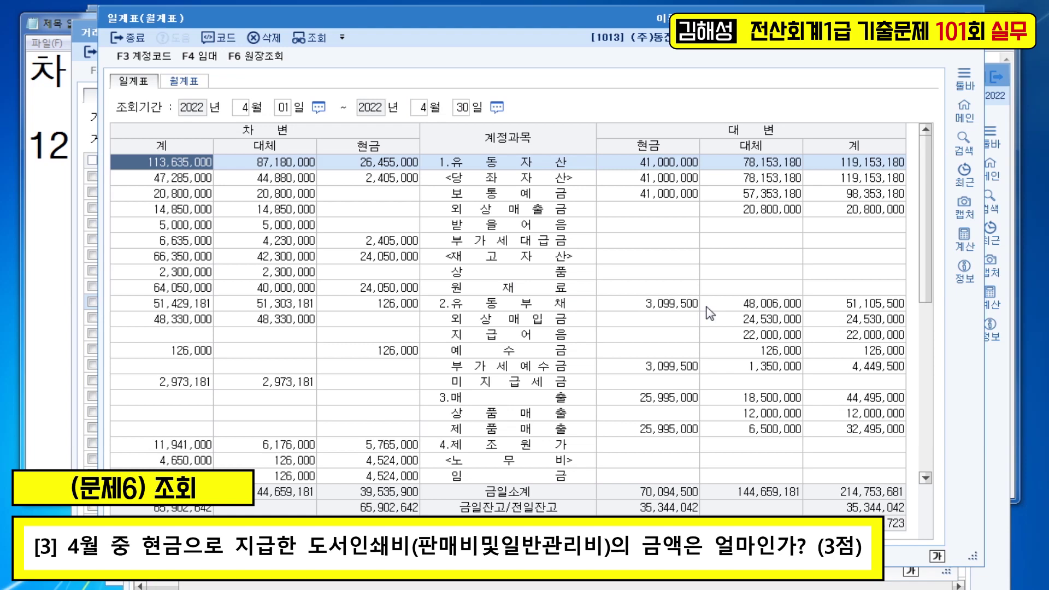
# - Check the debit cash (현금) amount of 도서인쇄비 under 5.판매비및일반관리비
pyautogui.scroll(-6, 568, 310)
pyautogui.click(539, 307)
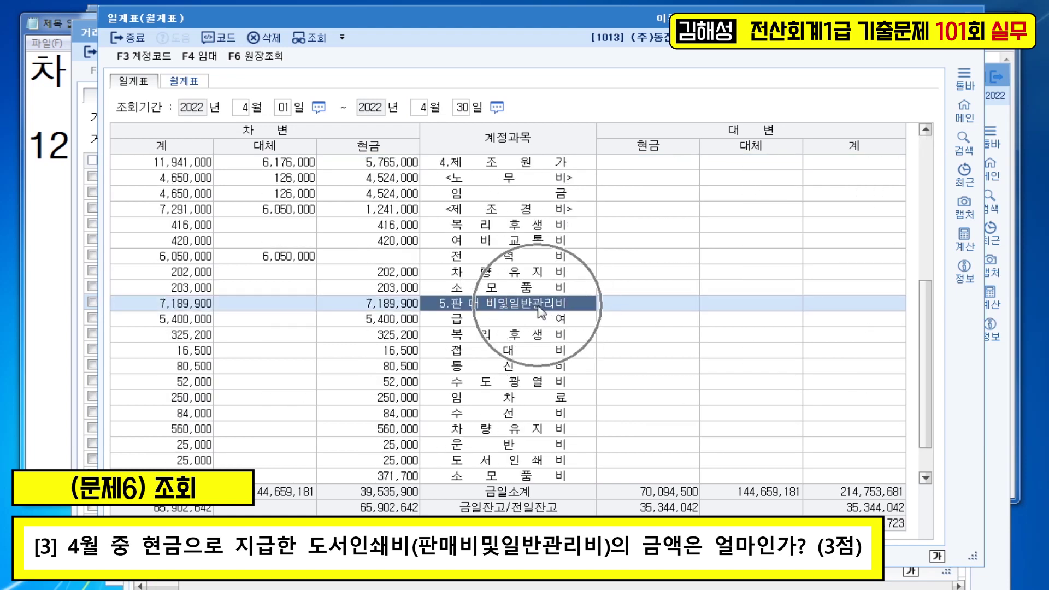
pyautogui.click(543, 469)
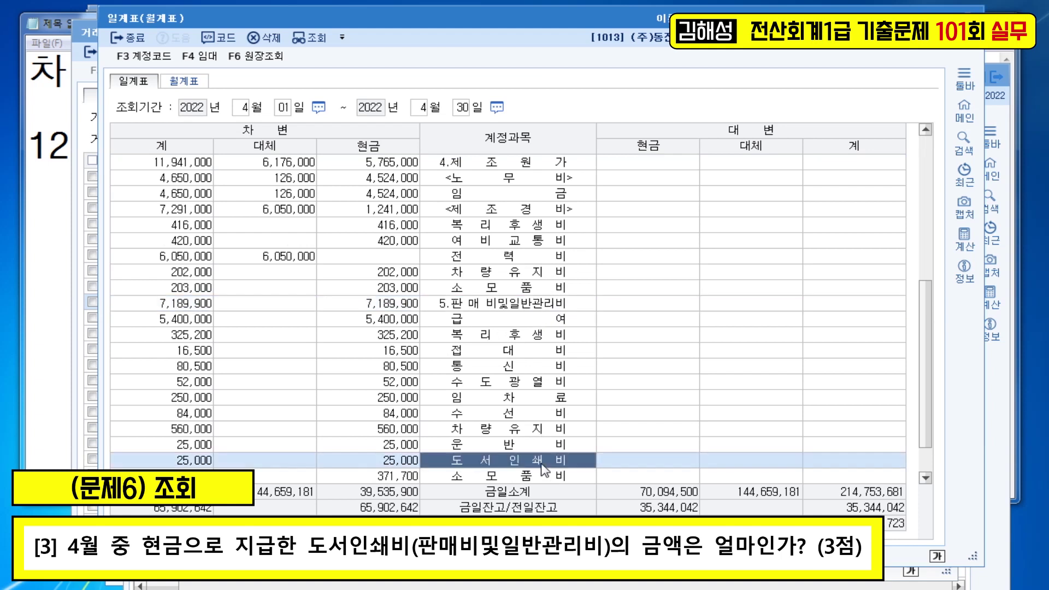
pyautogui.click(401, 468)
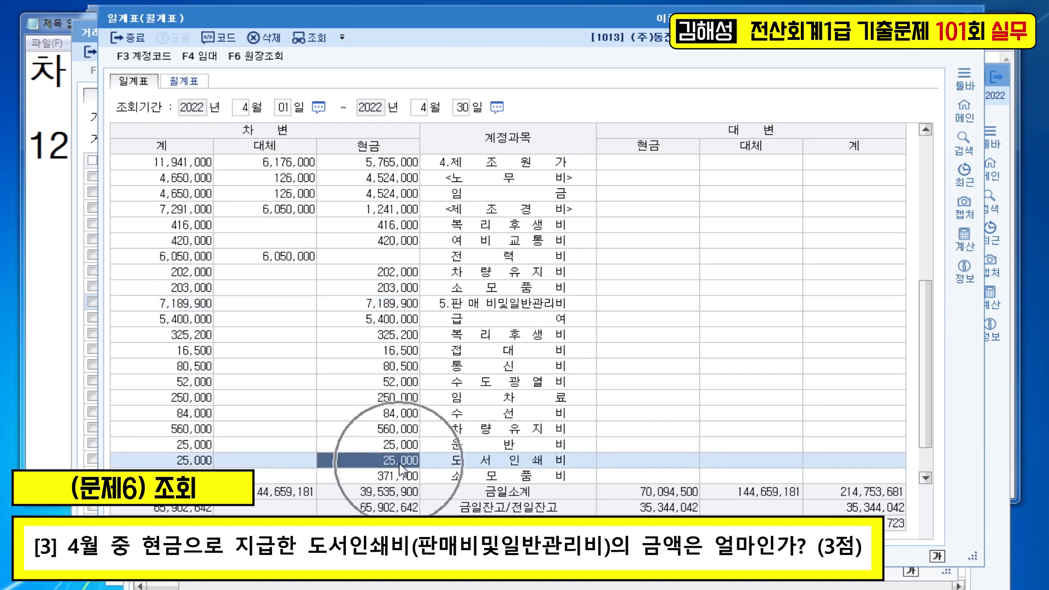